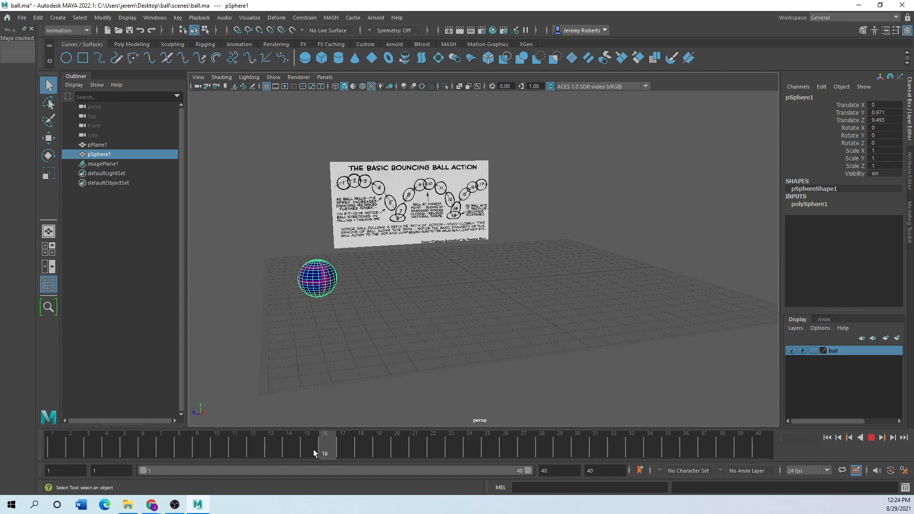
- Stop the animation playback, return to frame 1 and frame the ball with the bouncing-ball reference image
key("alt+v")
key("alt+shift+v")
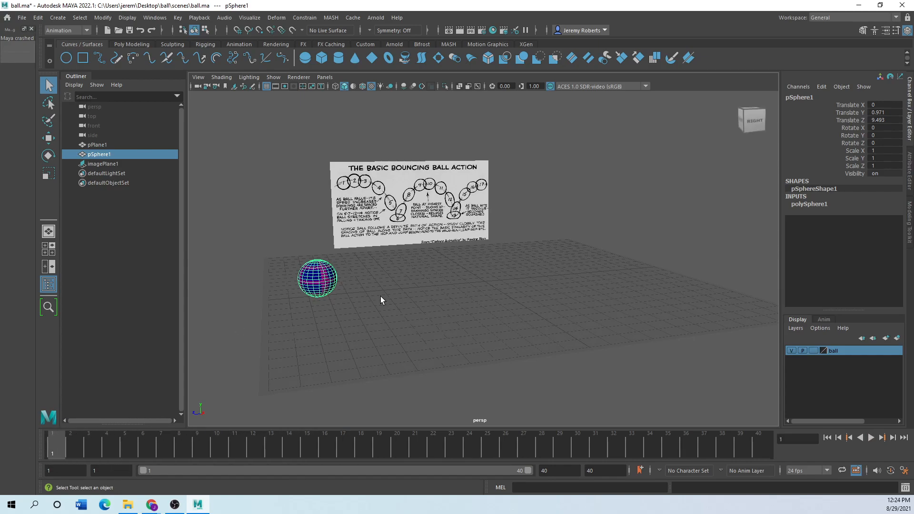
scroll(381, 296, "up", 3)
middle_click_drag(281, 289, 420, 290, "alt")
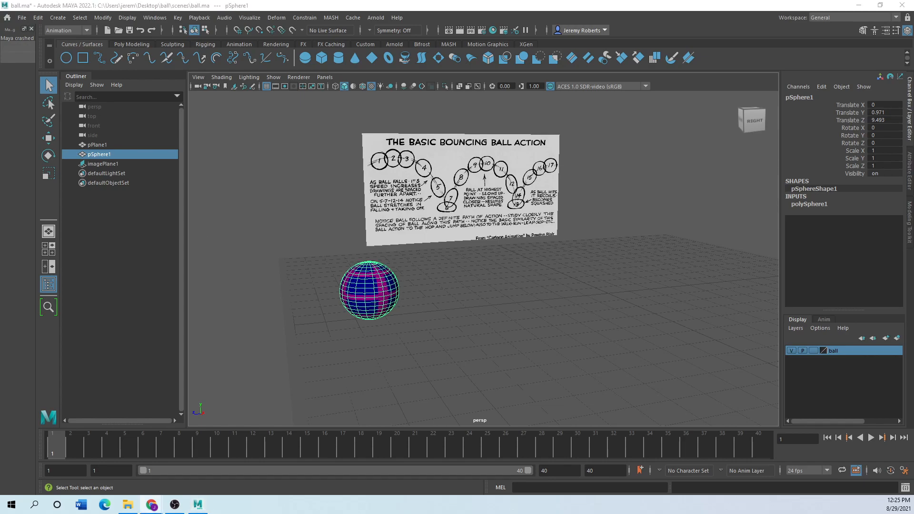
- Examine the bouncing ball motion diagrams in the browser's image search results, including the height-versus-time graph of the decaying bounces
left_click_drag(0, 107, 444, 67)
scroll(390, 323, "up", 5)
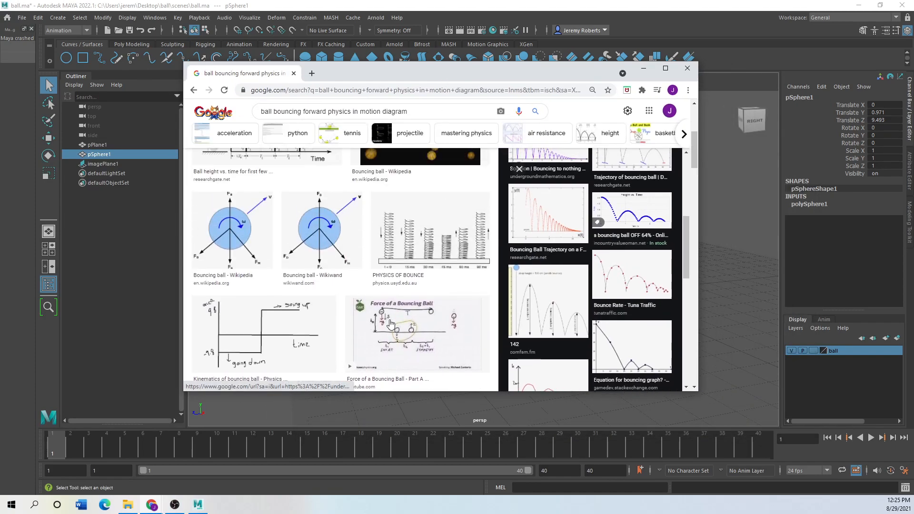
scroll(390, 324, "down", 3)
scroll(391, 323, "down", 5)
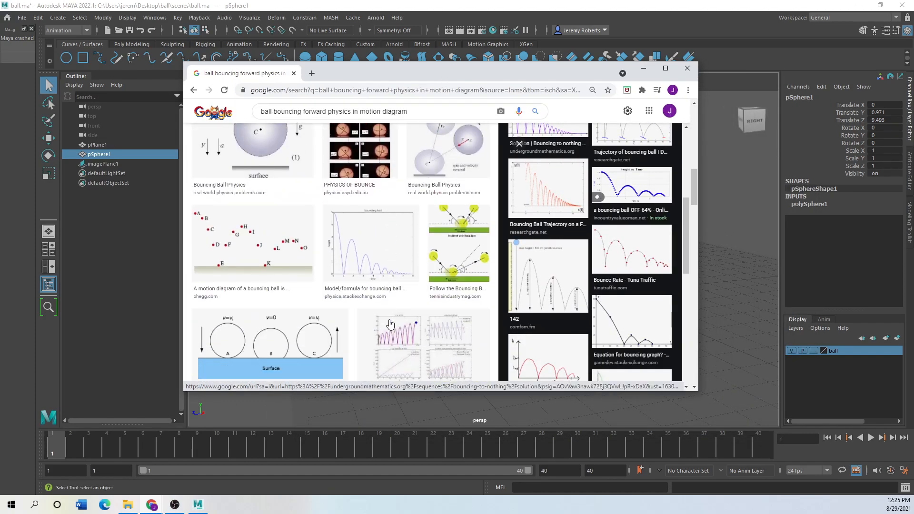
left_click(378, 239)
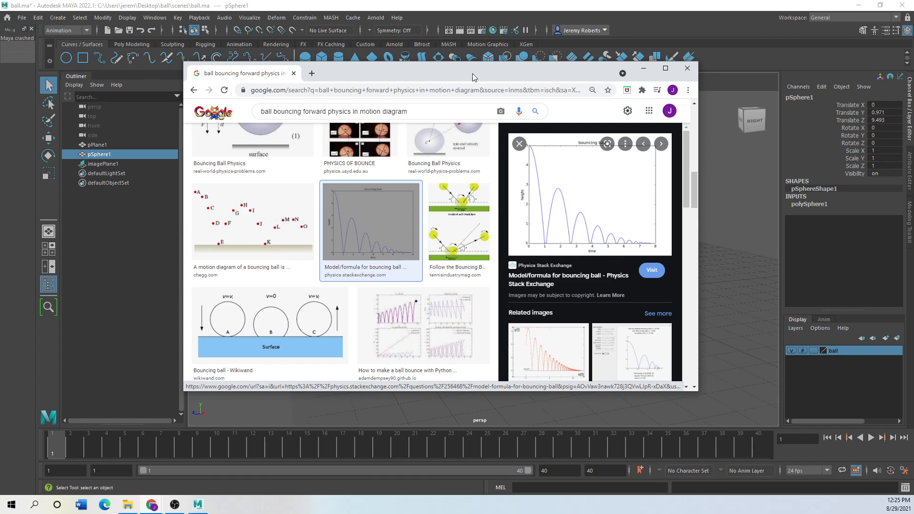
left_click_drag(422, 75, 0, 110)
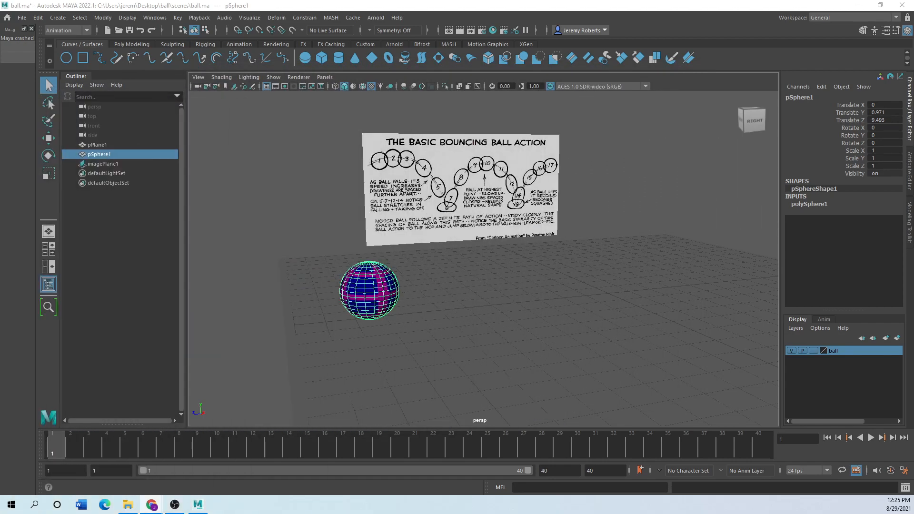
- Hide the bouncing-ball reference image by turning off the visibility of the "ball" display layer
left_click(415, 195)
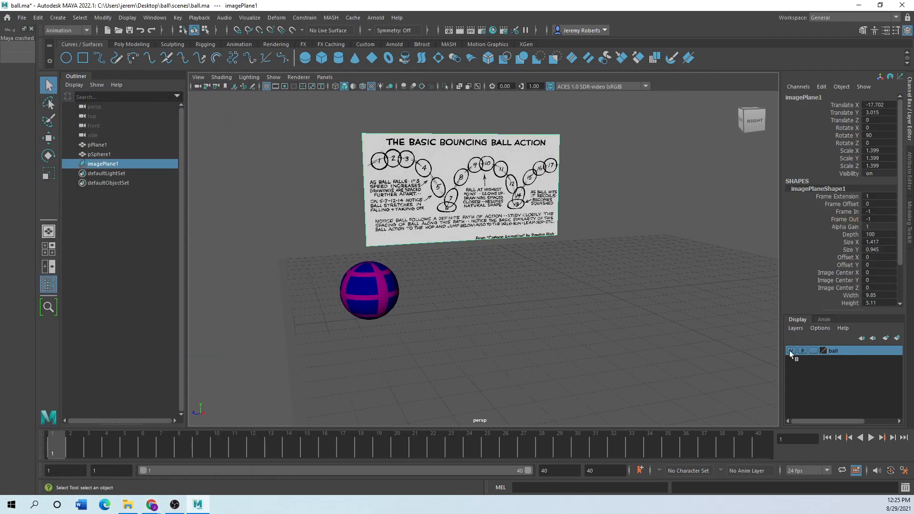
left_click(55, 143)
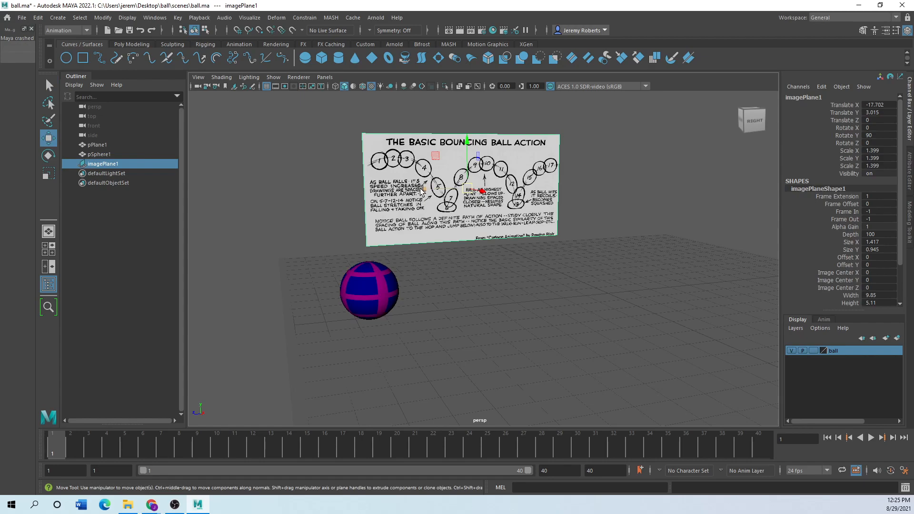
left_click(791, 350)
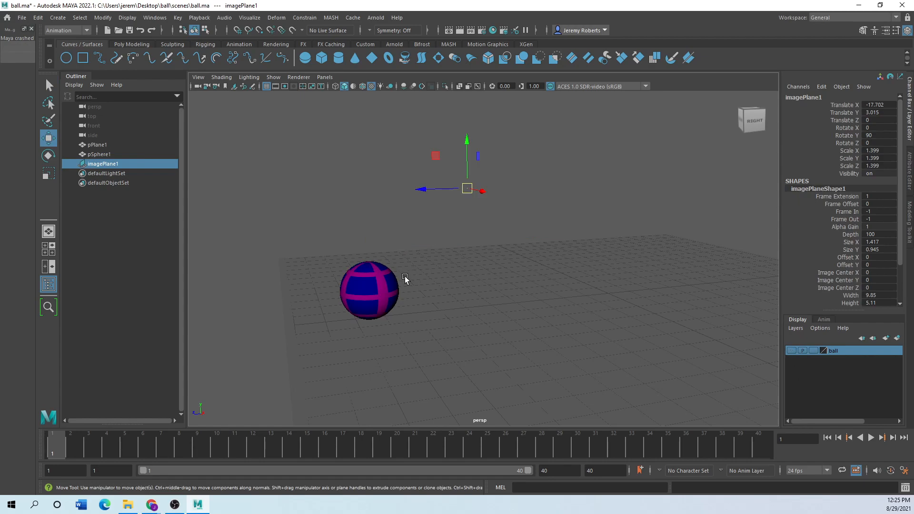
- Select the sphere and set a keyframe on all its channels at frame 1 in the front view
left_click(382, 282)
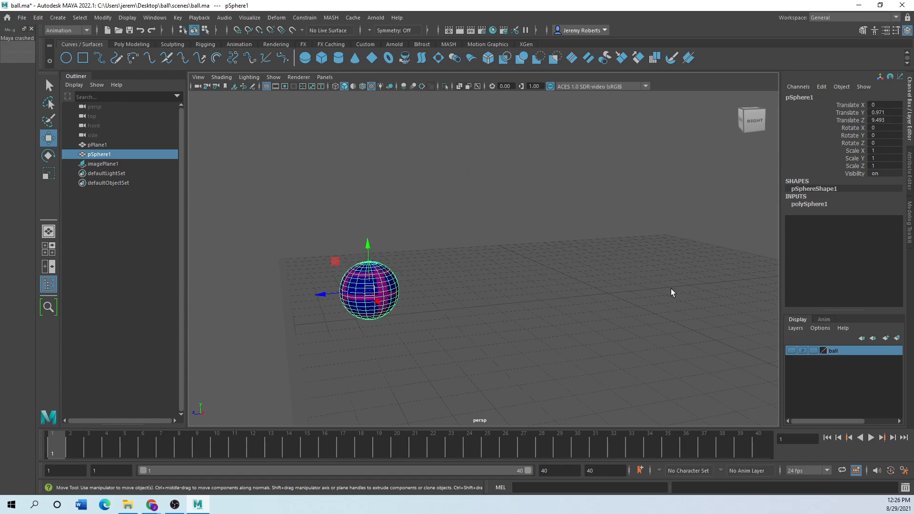
key("space")
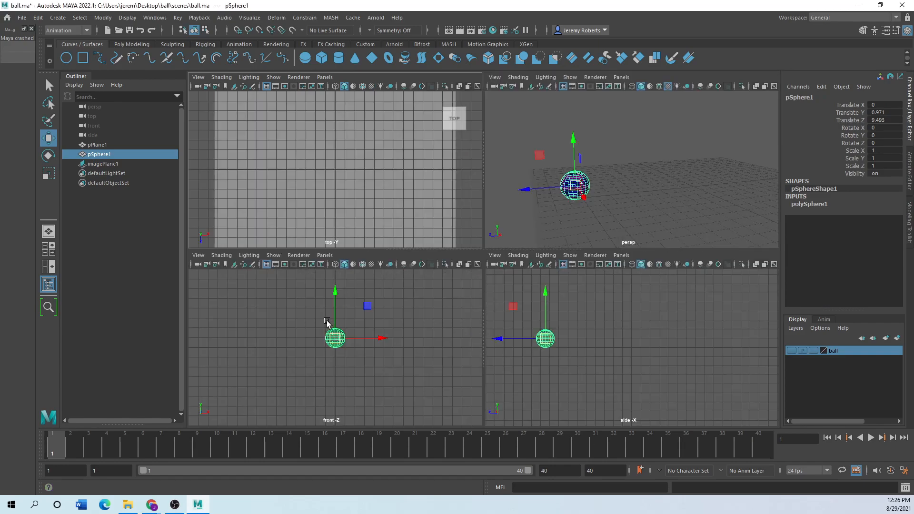
key("space")
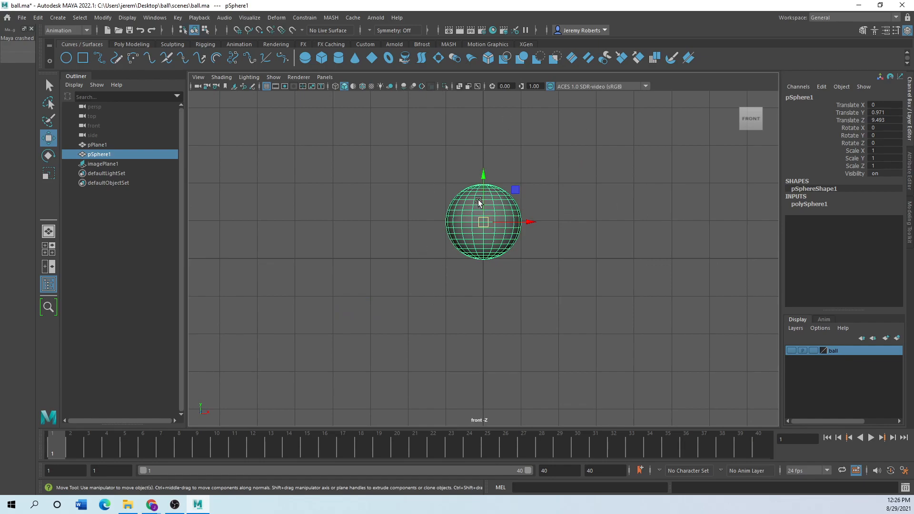
middle_click_drag(557, 233, 481, 287, "alt")
scroll(419, 295, "up", 2)
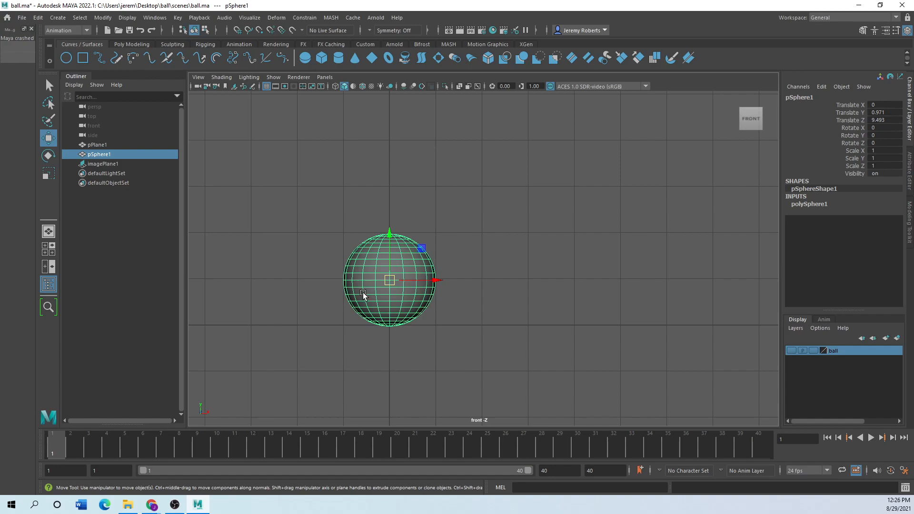
key("s")
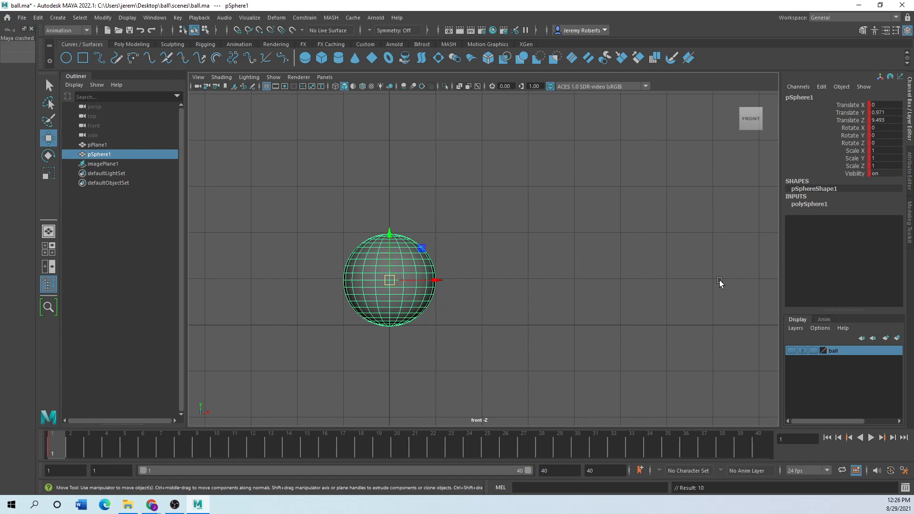
- Move the sphere's pivot point from its center down to its lowest point
left_click(49, 138)
key("d")
left_click_drag(391, 234, 395, 282)
key("d")
left_click(478, 348)
left_click(401, 289)
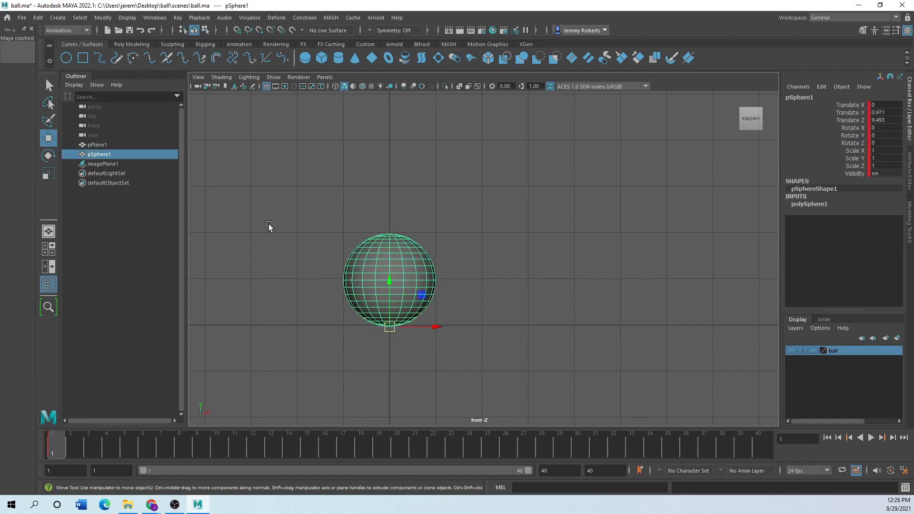
- Display the front view shaded with texture maps and deselect the sphere
key("5")
key("6")
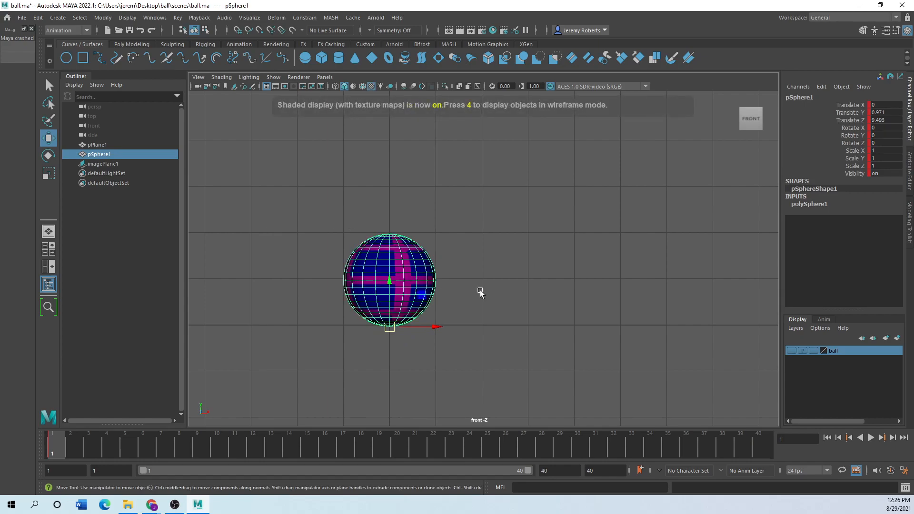
left_click(480, 292)
- Draw an EP curve from the ball's base through a high bounce arc and a lower second arc, starting the third rise
scroll(435, 279, "down", 3)
middle_click_drag(535, 271, 408, 349, "alt")
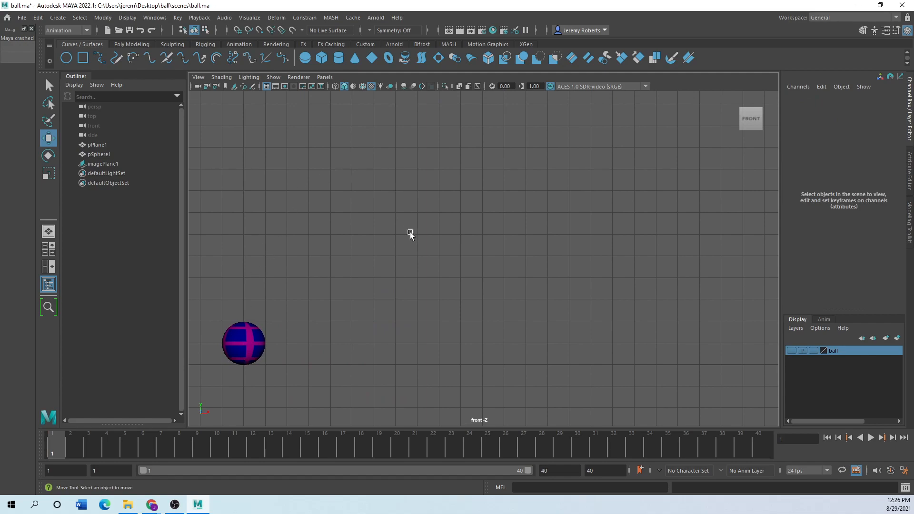
left_click(99, 58)
left_click(244, 366)
left_click(270, 294)
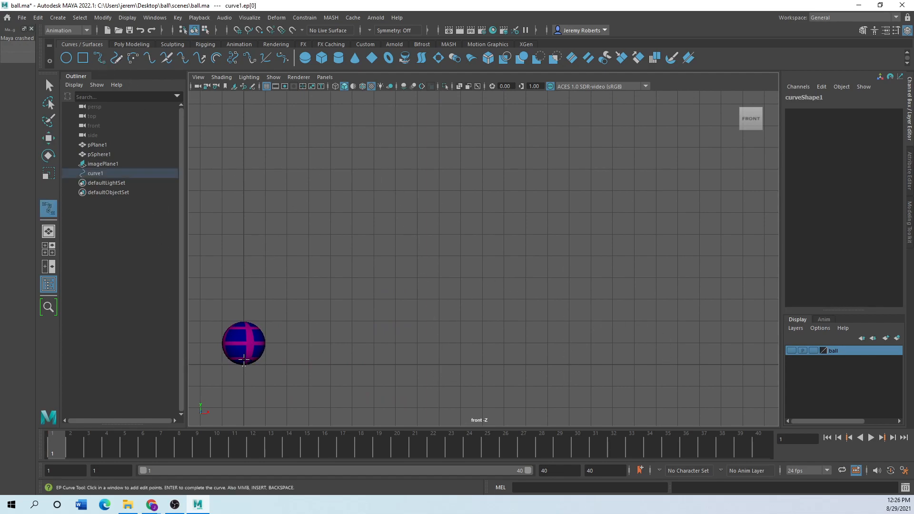
left_click(298, 240)
left_click(343, 205)
left_click(377, 202)
left_click(432, 229)
left_click(475, 309)
left_click(487, 348)
left_click(493, 369)
left_click(498, 352)
left_click(514, 309)
left_click(523, 293)
left_click(535, 282)
left_click(553, 274)
left_click(576, 272)
left_click(596, 276)
left_click(623, 296)
left_click(631, 316)
left_click(640, 345)
left_click(643, 357)
left_click(646, 365)
left_click(654, 341)
left_click(662, 323)
left_click(669, 315)
left_click(685, 306)
left_click(700, 300)
left_click(724, 307)
key("ctrl+z")
key("ctrl+z")
key("ctrl+z")
key("ctrl+z")
key("ctrl+z")
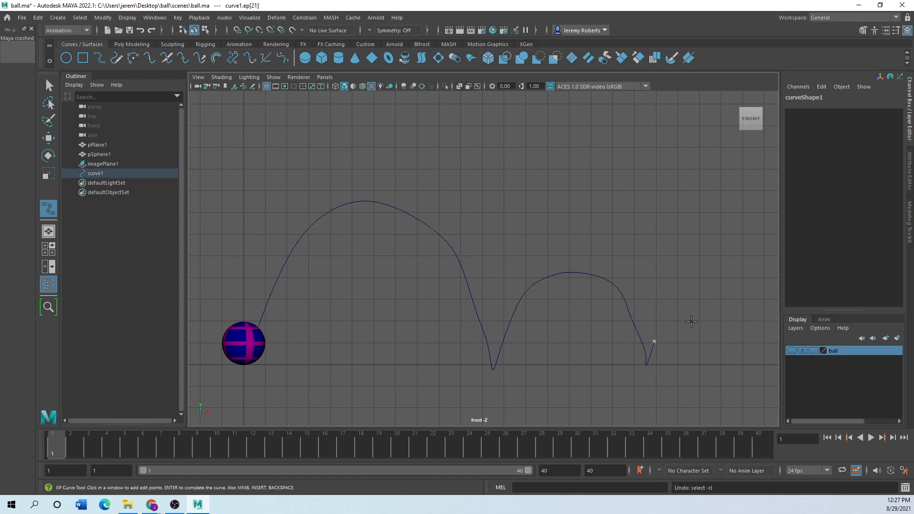
- Add a smaller third bounce arc to the EP curve, ending near ground level, and finish the curve
left_click(676, 318)
left_click(712, 320)
left_click(732, 340)
left_click(742, 361)
key("w")
left_click(326, 337)
- Compare the positions of the bounce curve and the ball in the front, side and perspective views
key("space")
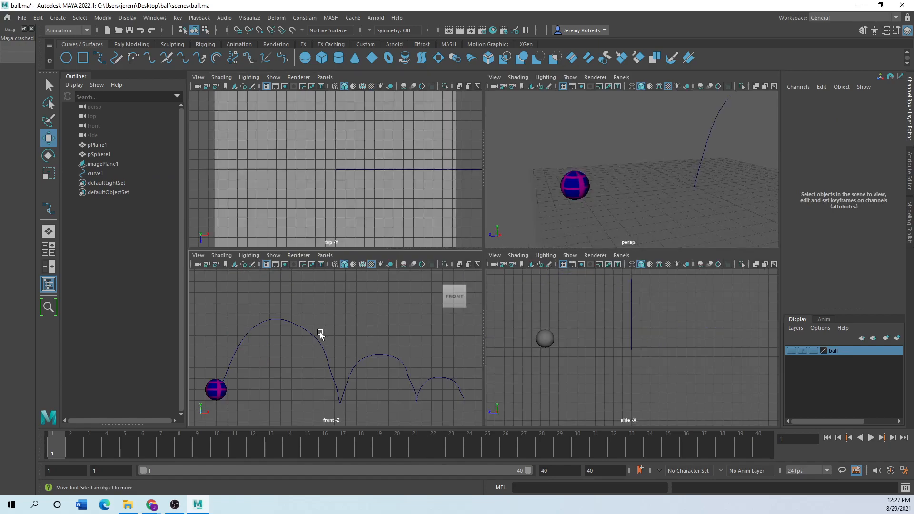
key("space")
scroll(480, 287, "down", 2)
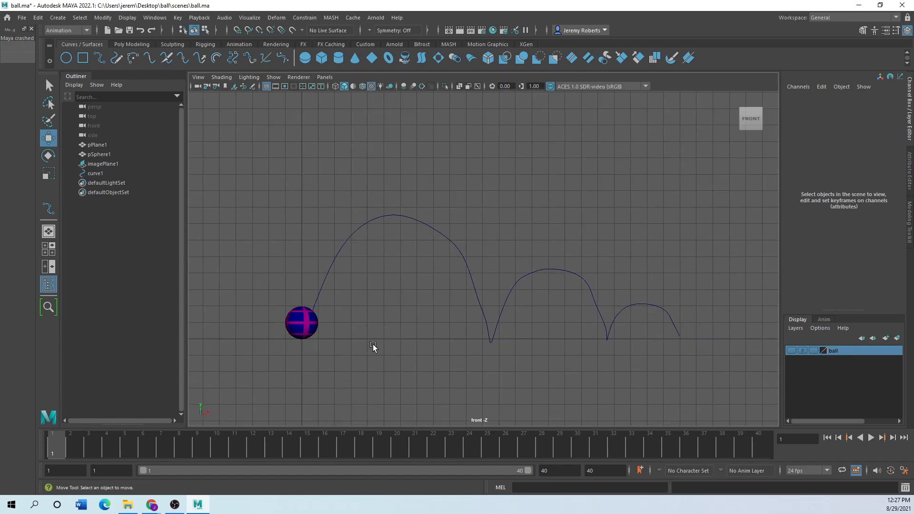
key("space")
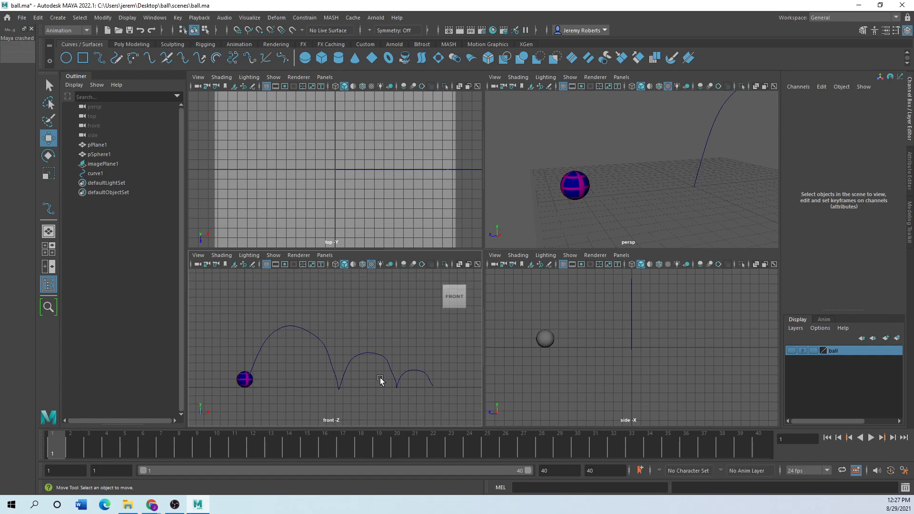
key("space")
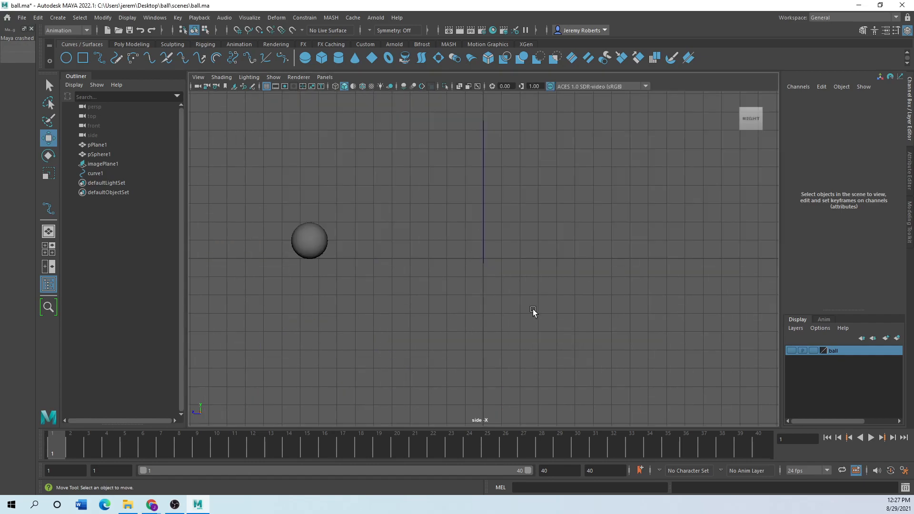
key("space")
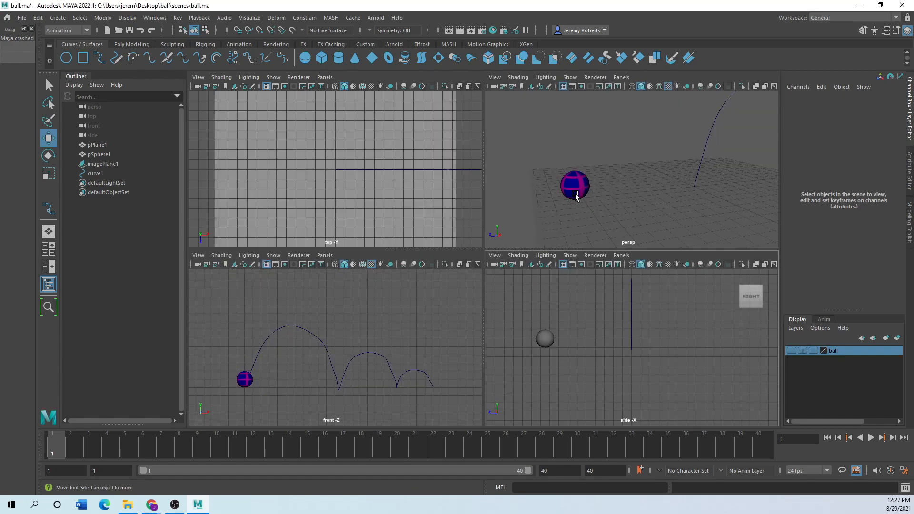
left_click(575, 186)
key("space")
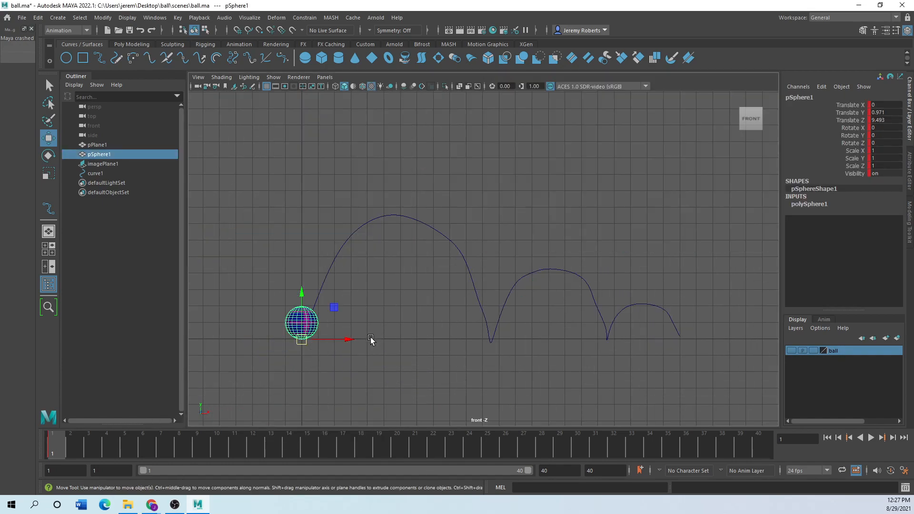
key("space")
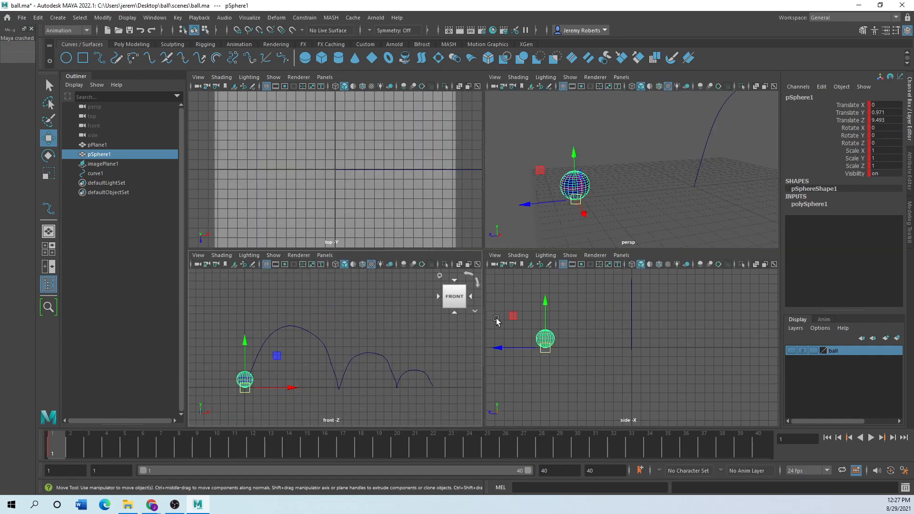
key("space")
key("space")
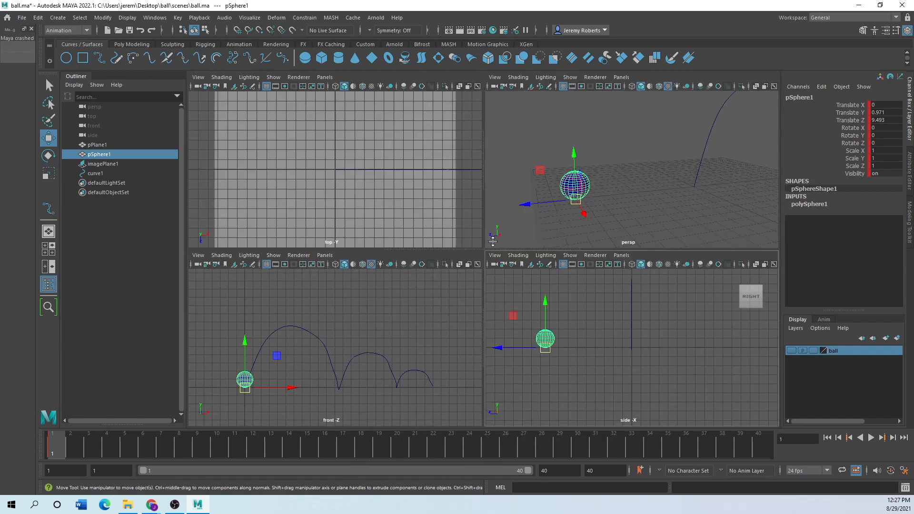
- Select the bounce curve and set its Y rotation to 90
left_click_drag(556, 221, 586, 227, "alt")
left_click_drag(663, 307, 589, 367)
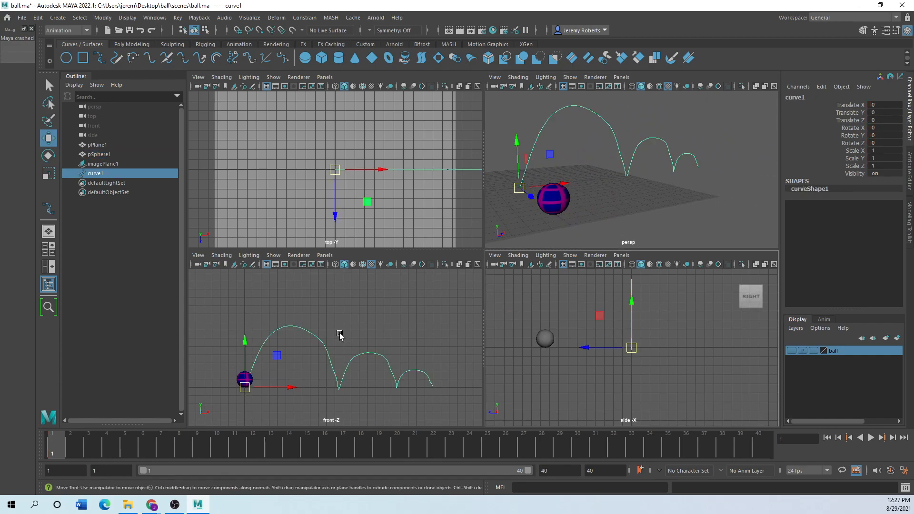
left_click(51, 160)
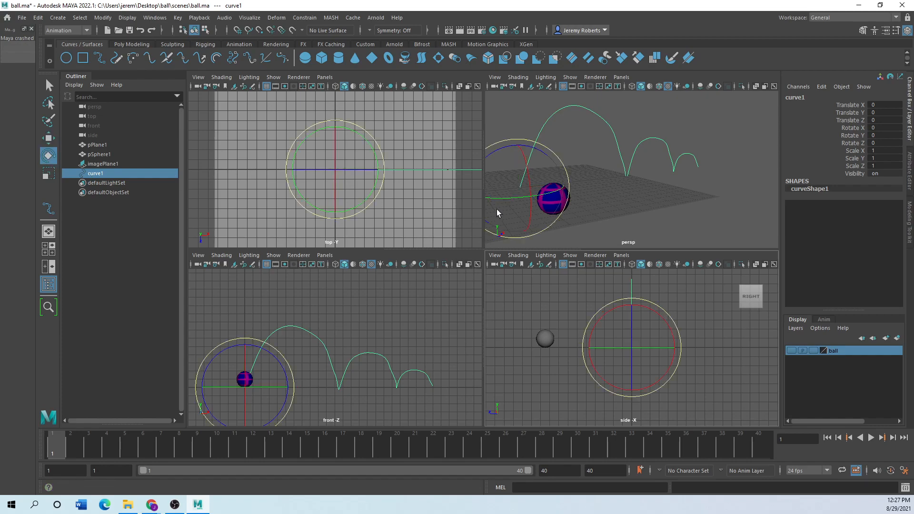
left_click_drag(507, 199, 581, 197)
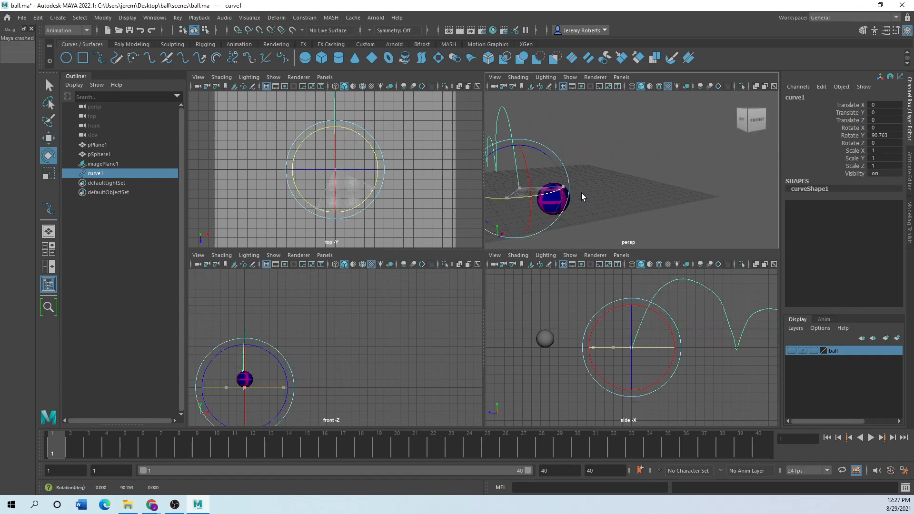
double_click(886, 135)
type("90")
key("Return")
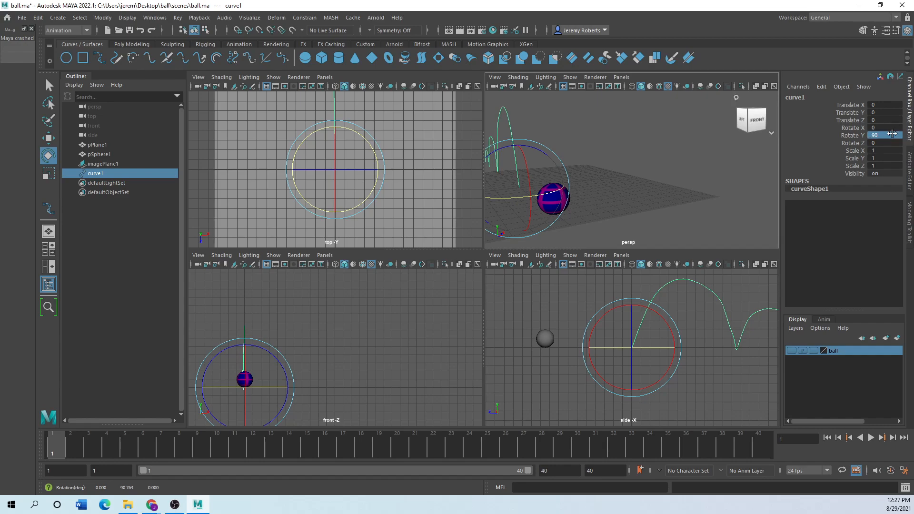
- Move the ball in the side view to the start of the bounce curve, at about -0.321 in Translate Z
key("space")
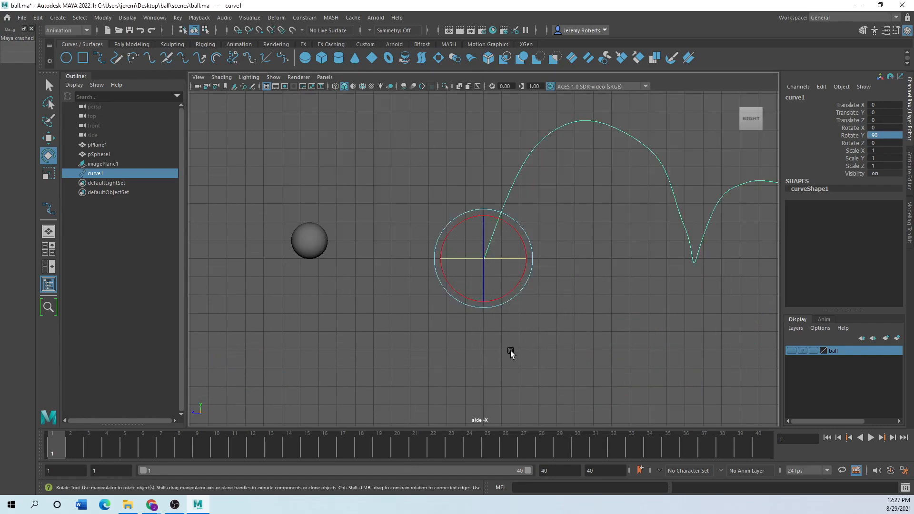
key("space")
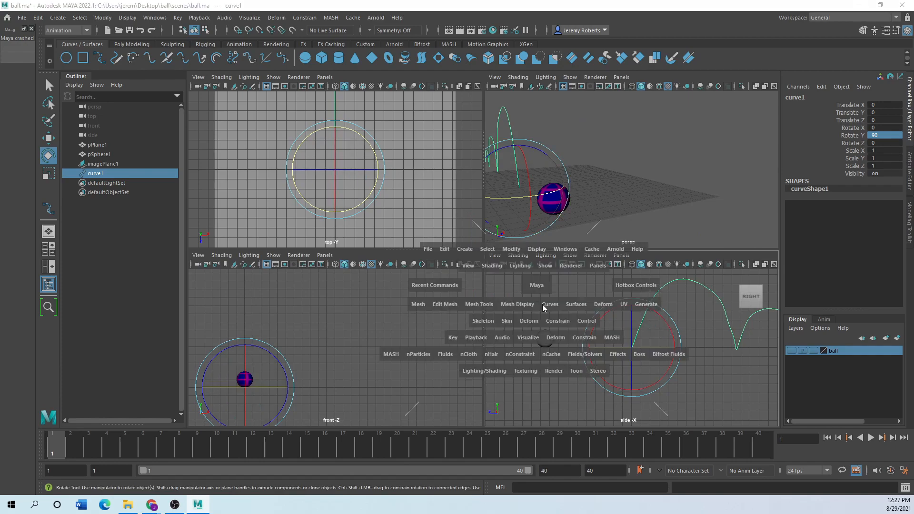
key("space")
scroll(515, 316, "down", 2)
scroll(542, 320, "down", 2)
middle_click_drag(543, 320, 456, 358, "alt")
left_click(43, 135)
left_click(233, 286)
left_click_drag(214, 301, 350, 326)
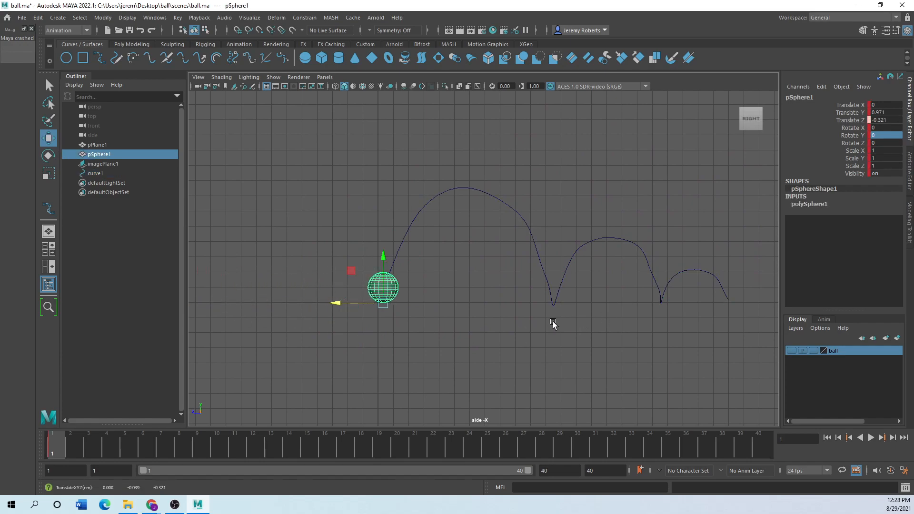
key("space")
left_click_drag(538, 200, 569, 230, "alt")
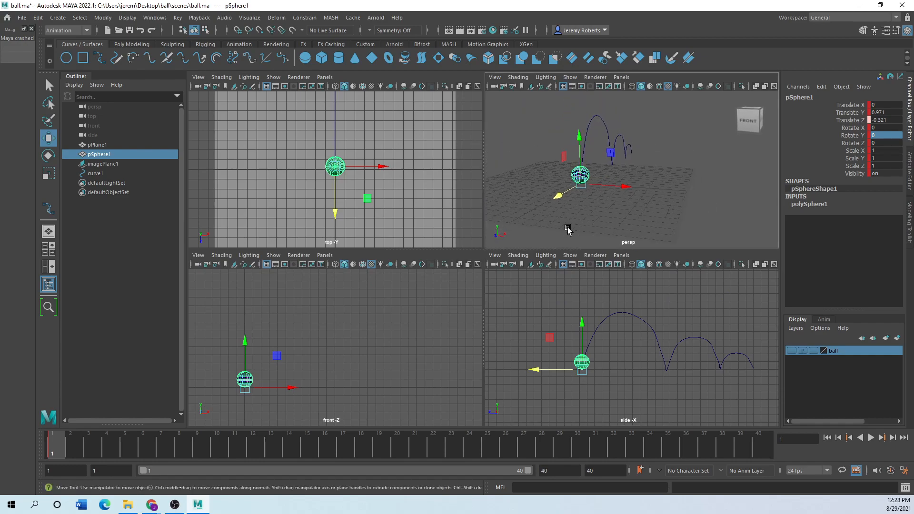
- Move the ball along Z in the perspective view to near the edge of the ground plane, at about 8.252 in Translate Z
key("space")
left_click_drag(482, 297, 433, 296, "alt")
middle_click_drag(563, 286, 349, 344, "alt")
left_click_drag(335, 332, 180, 360)
- Move the bounce curve so it starts beside the ball, at about -12.641 in Translate X and 8.161 in Translate Z
left_click_drag(506, 191, 412, 248)
left_click_drag(330, 332, 181, 368)
left_click_drag(387, 377, 351, 375, "alt")
middle_click_drag(351, 375, 577, 333, "alt")
left_click_drag(415, 351, 220, 298)
left_click_drag(481, 340, 425, 335, "alt")
left_click_drag(476, 310, 443, 255, "alt")
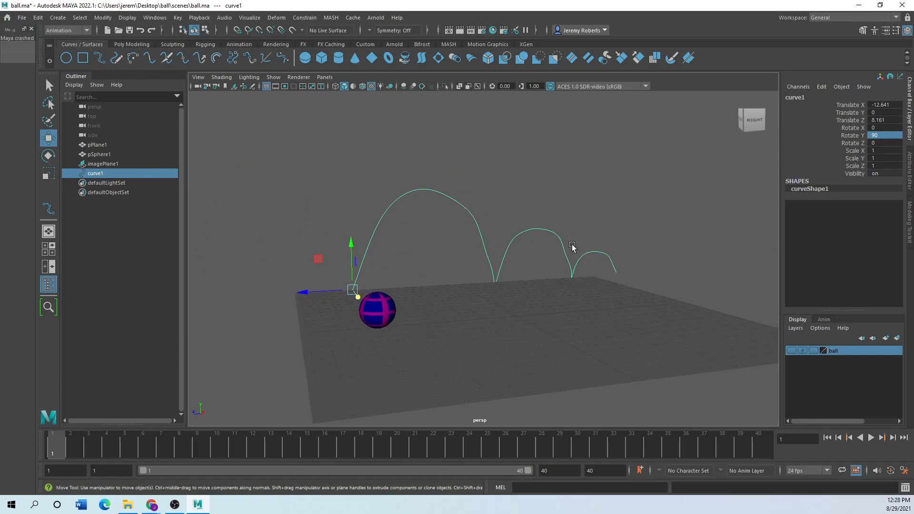
scroll(445, 292, "up", 2)
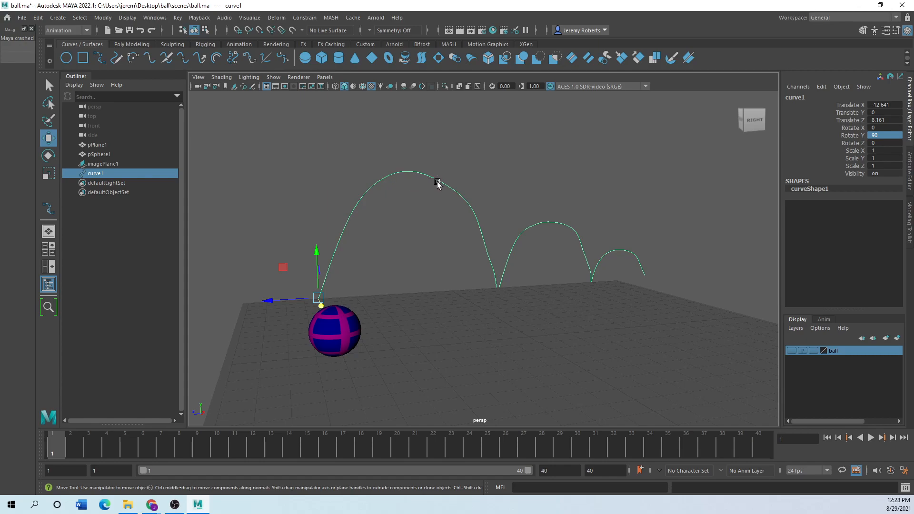
- Select the ball and show it in the side view with textured shading, alongside the bounce curve
left_click(327, 327)
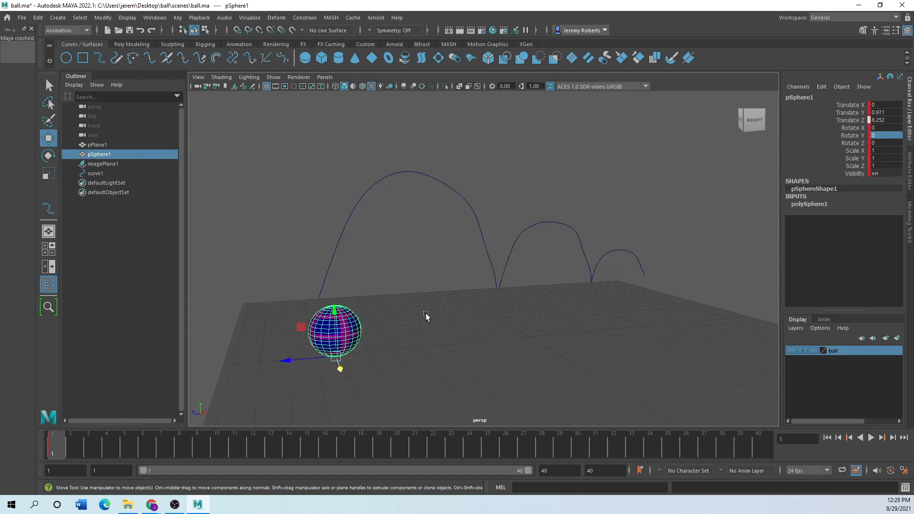
key("space")
key("space")
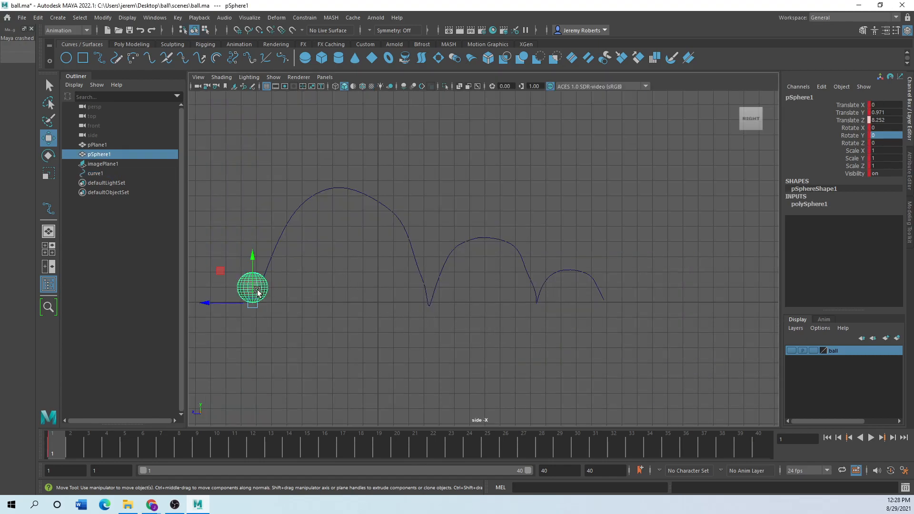
middle_click_drag(308, 303, 408, 302, "alt")
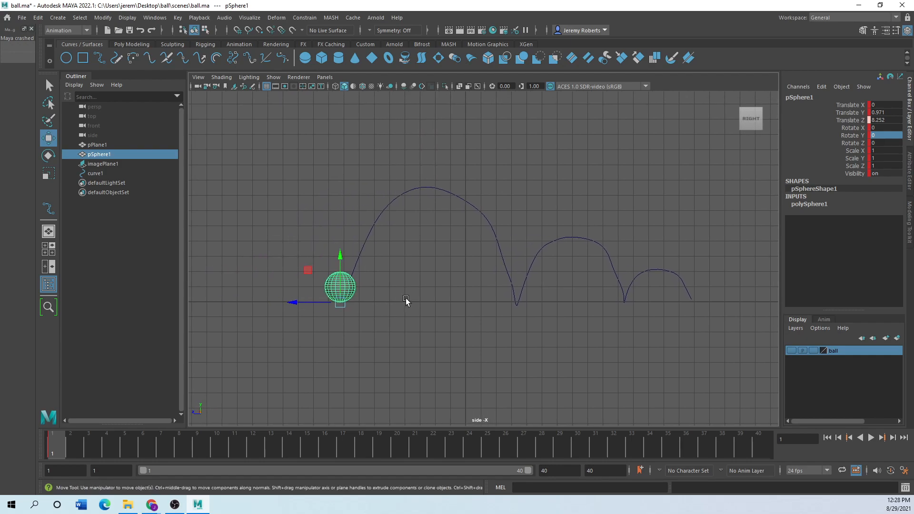
scroll(286, 300, "up", 3)
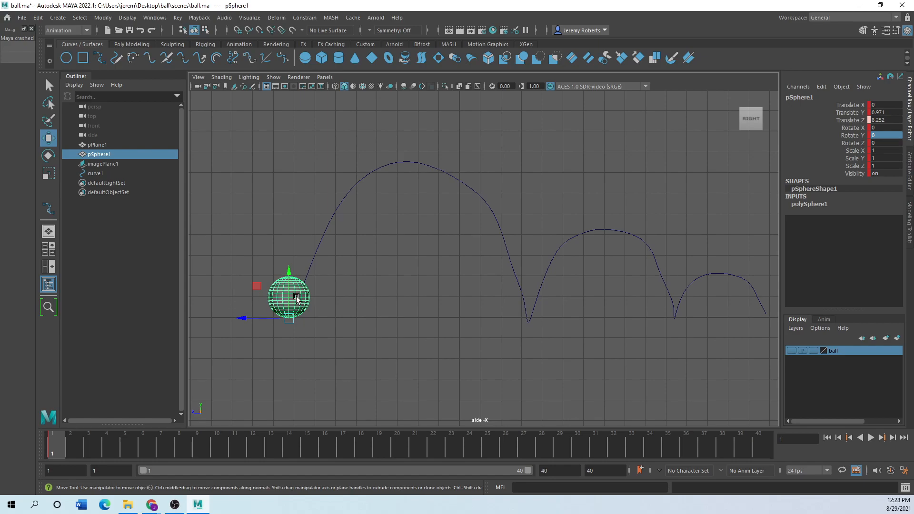
key("5")
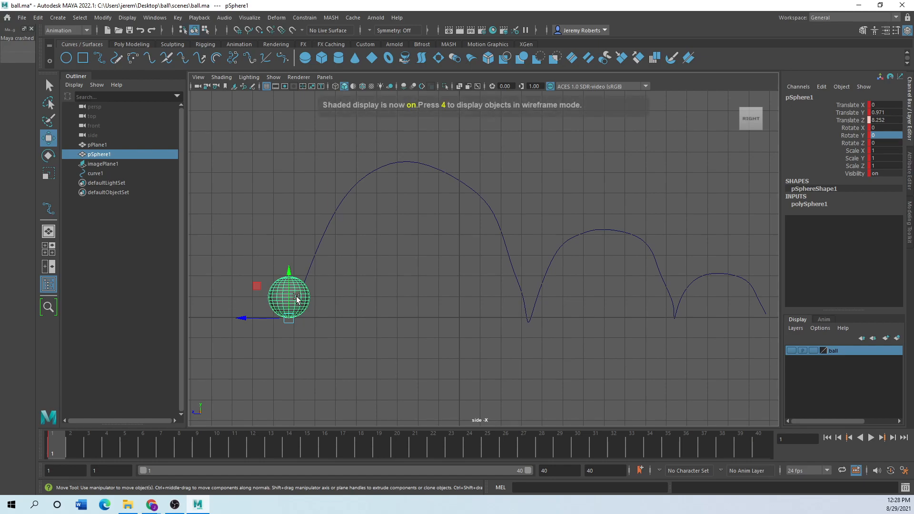
key("6")
left_click(333, 308)
left_click(301, 305)
scroll(302, 305, "up", 2)
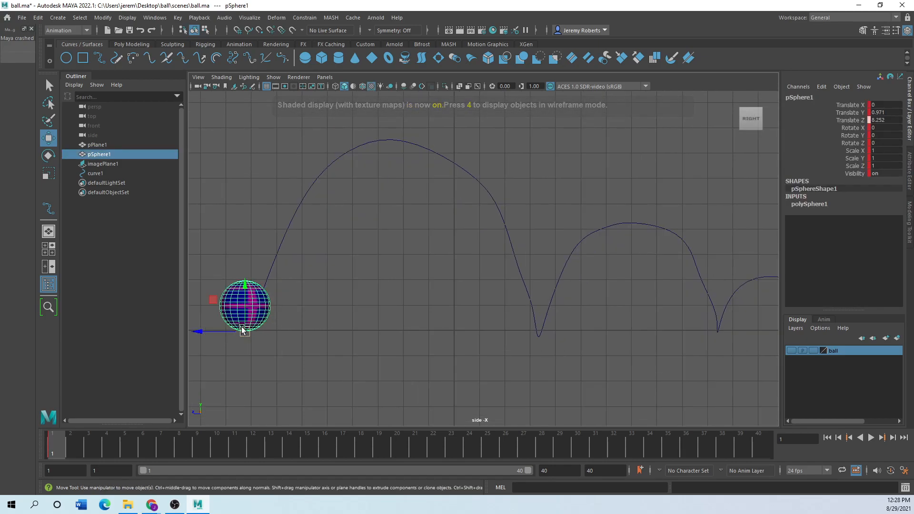
- Return to frame 1 and extend the end of the playback range to frame 120
key("alt+v")
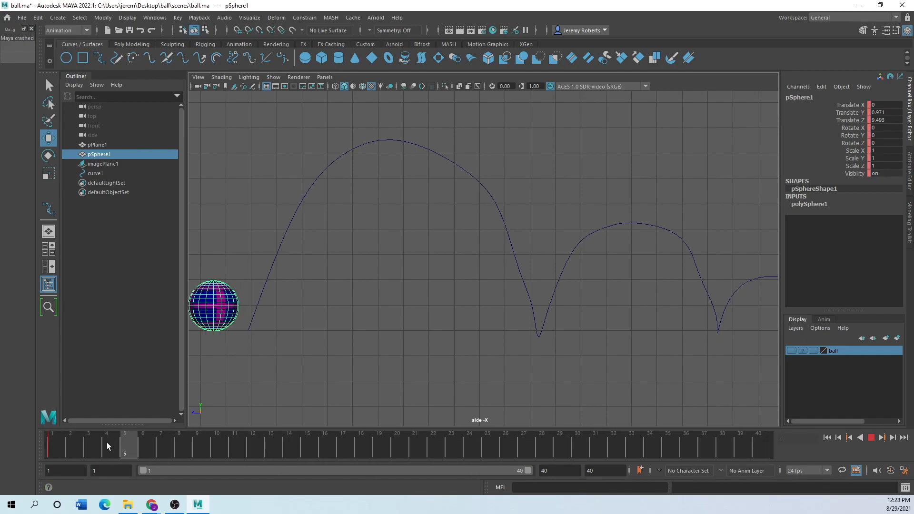
left_click(52, 448)
left_click(560, 470)
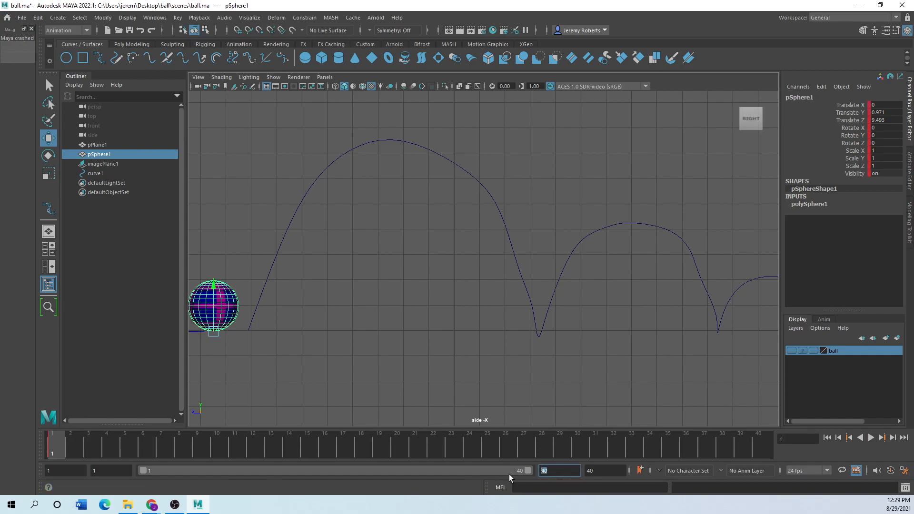
type("120")
key("Return")
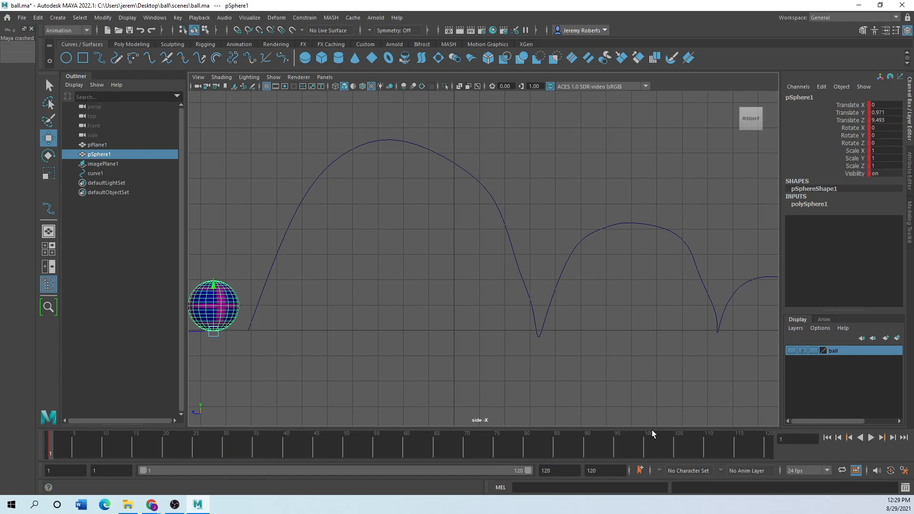
- Keyframe the ball at frame 1 at the start of the bounce curve, at about 7.934 in Translate Z
left_click_drag(52, 445, 23, 467)
left_click_drag(200, 332, 241, 333)
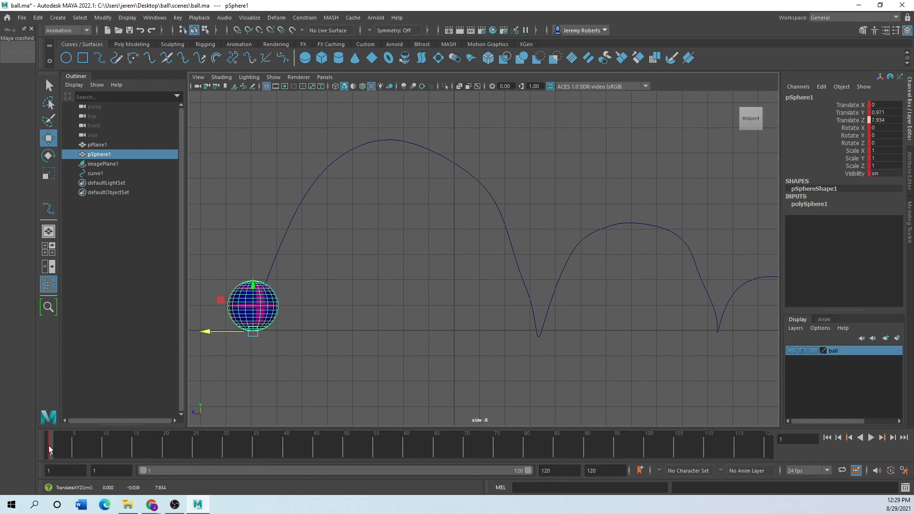
- Keyframe the ball at frame 12 on the peak of the first arc, about 7.714 in Translate Y and 2.431 in Translate Z
left_click_drag(50, 449, 118, 446)
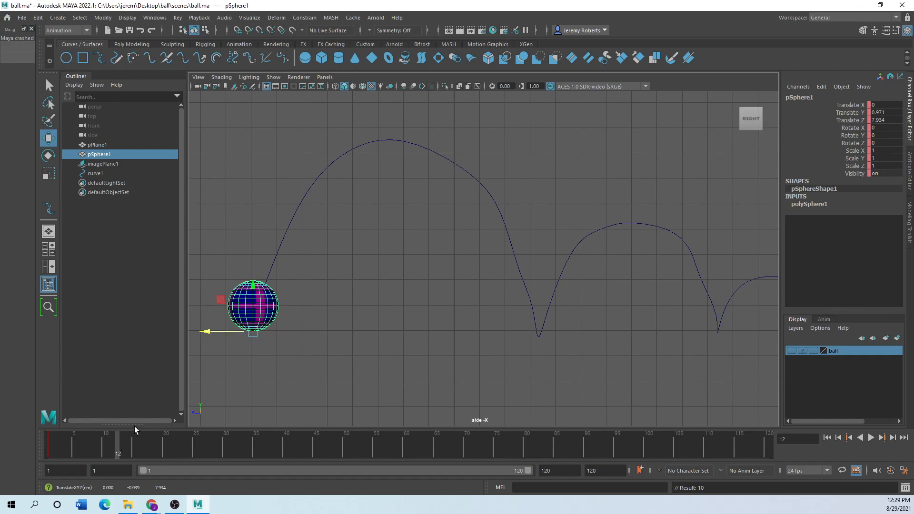
left_click_drag(253, 292, 253, 99)
left_click_drag(208, 139, 350, 143)
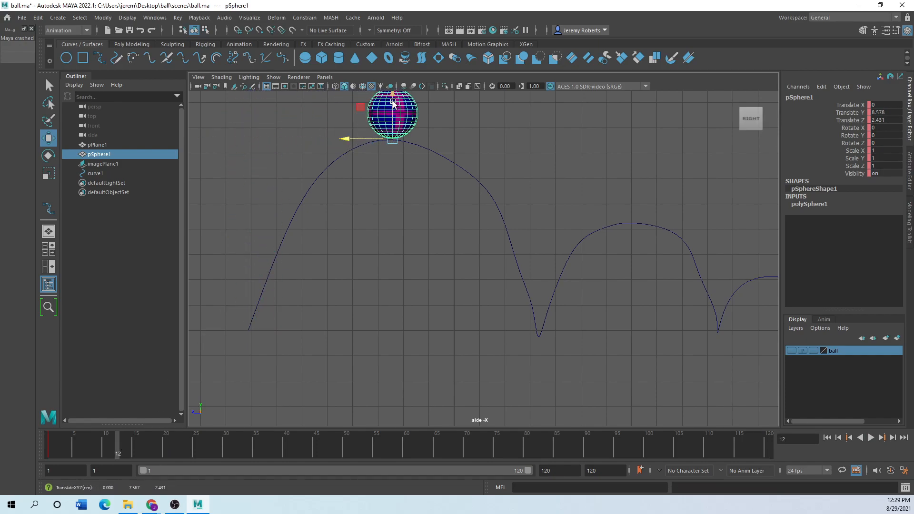
left_click_drag(393, 99, 395, 125)
key("s")
- Keyframe the ball at frame 24 at the first ground contact, about 0.84 in Translate Y and -3.203 in Translate Z
key("alt+v")
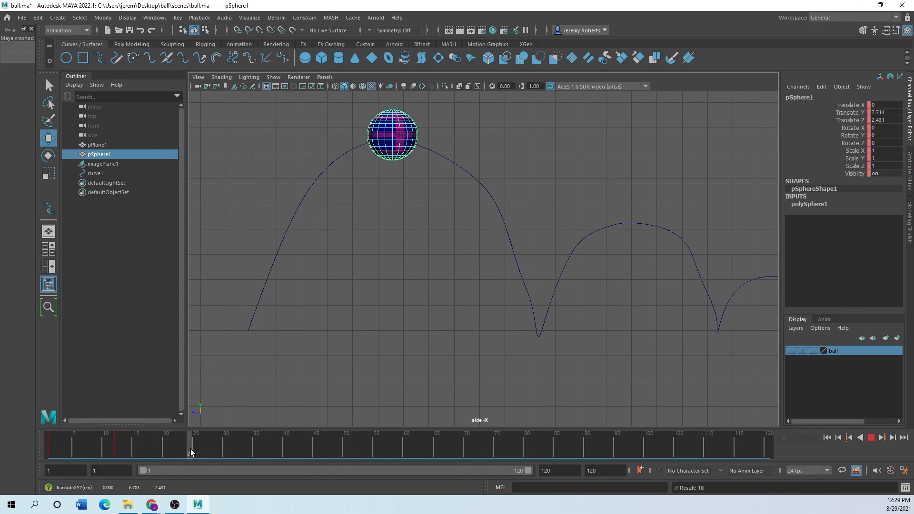
key("alt+v")
left_click_drag(356, 161, 488, 176)
left_click_drag(524, 122, 525, 293)
left_click_drag(494, 336, 600, 337)
left_click_drag(626, 302, 626, 220)
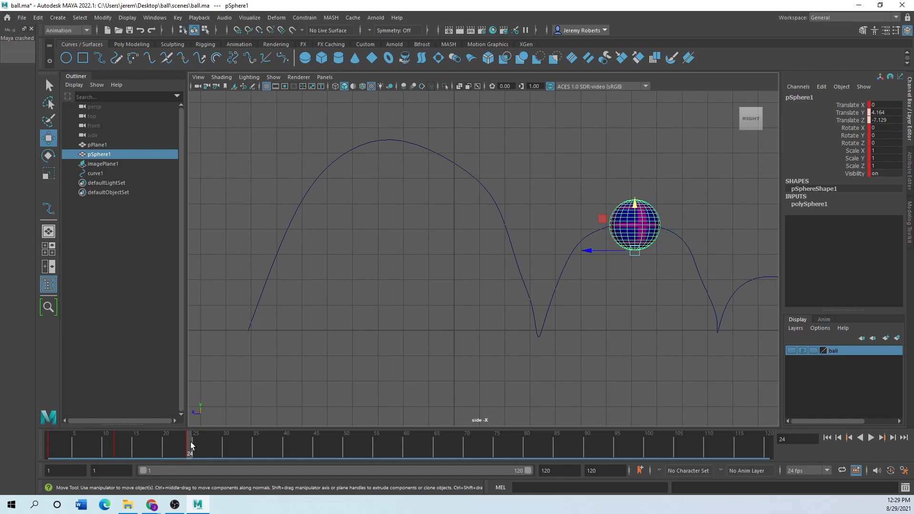
key("alt+v")
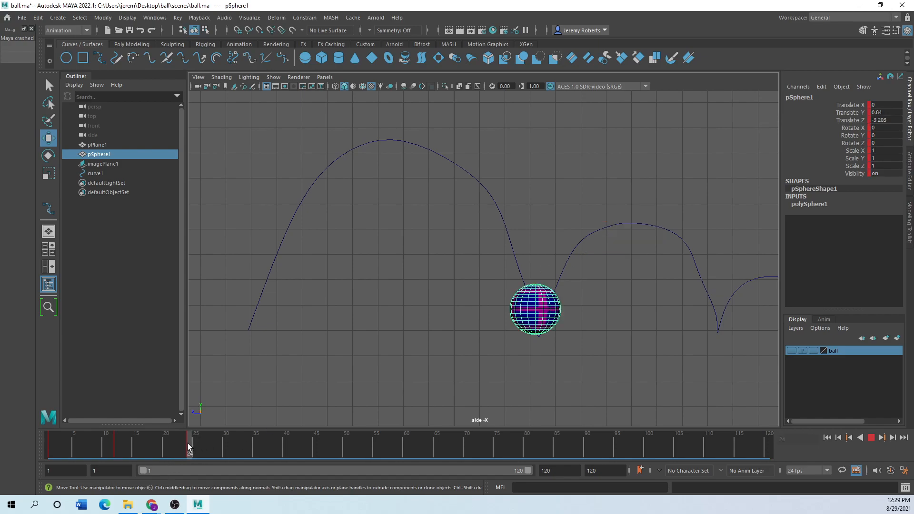
- Keyframe the ball at frame 30 on the peak of the second arc, about 4.521 in Translate Y and -7.091 in Translate Z
left_click_drag(189, 443, 224, 444)
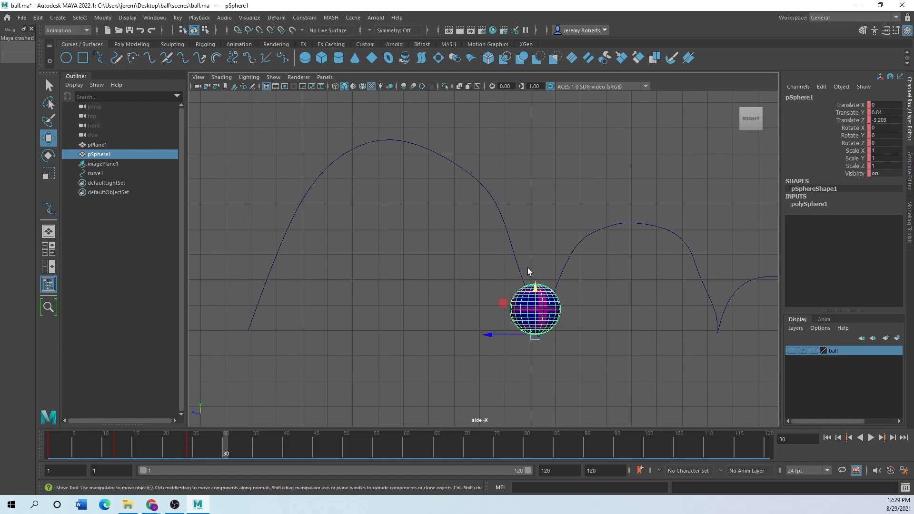
middle_click_drag(527, 268, 524, 231)
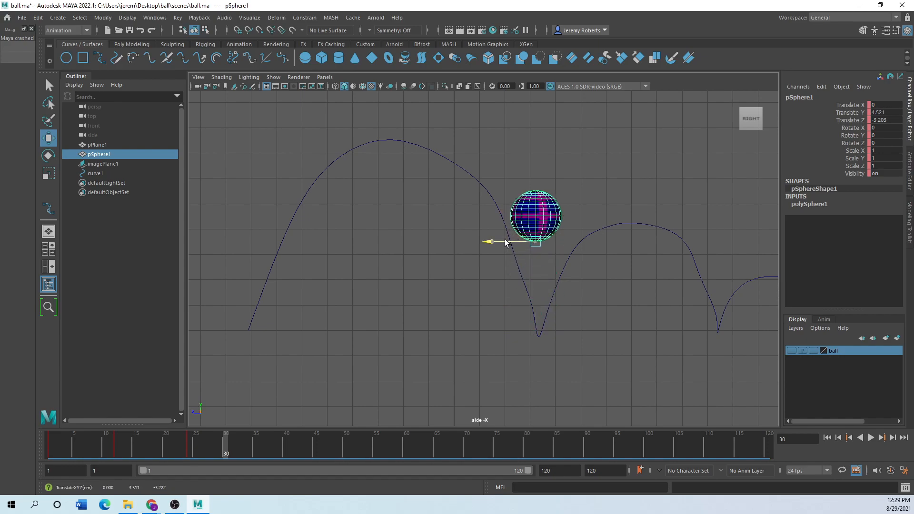
left_click_drag(503, 243, 601, 248)
key("s")
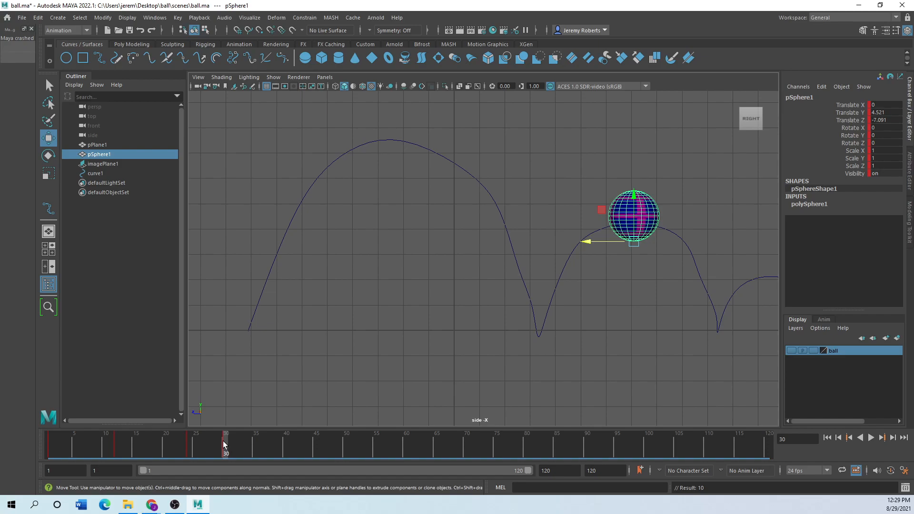
- Keyframe the ball at frame 36 at the second ground contact, about 0.971 in Translate Y and -10.491 in Translate Z
key("alt+v")
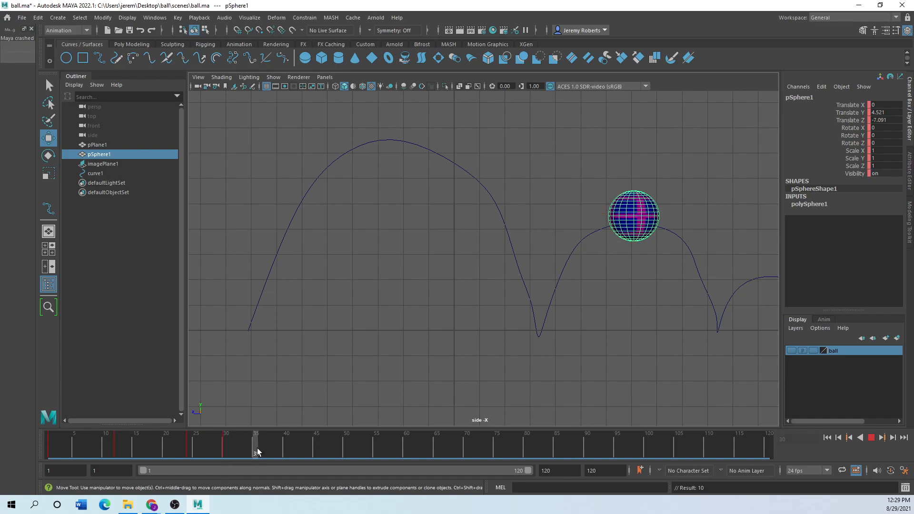
key("alt+v")
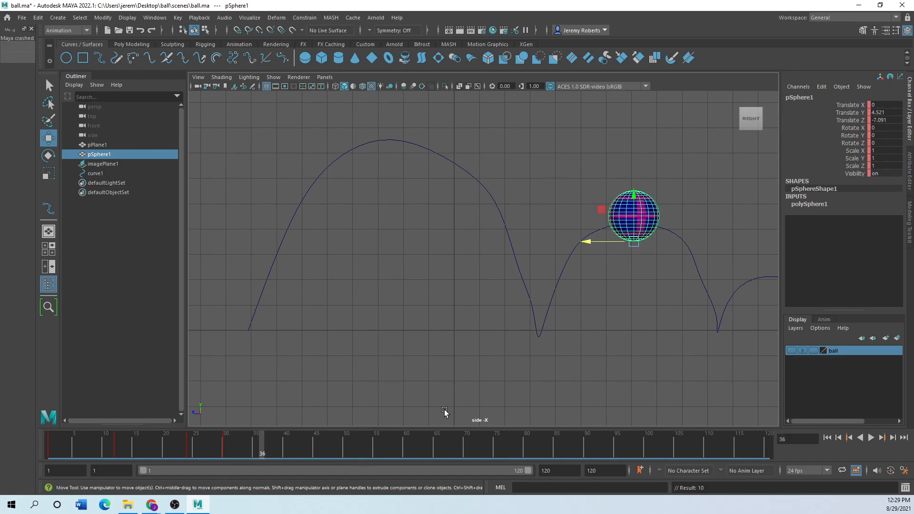
left_click_drag(588, 241, 673, 249)
left_click_drag(721, 199, 720, 296)
key("s")
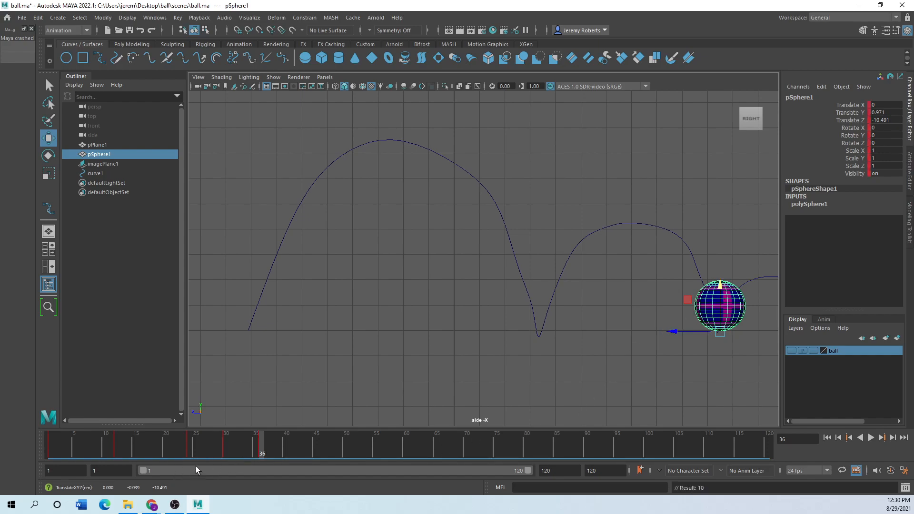
- Keyframe the ball at frame 39 on the peak of the third arc, about 2.136 in Translate Y and -12.519 in Translate Z
key("alt+v")
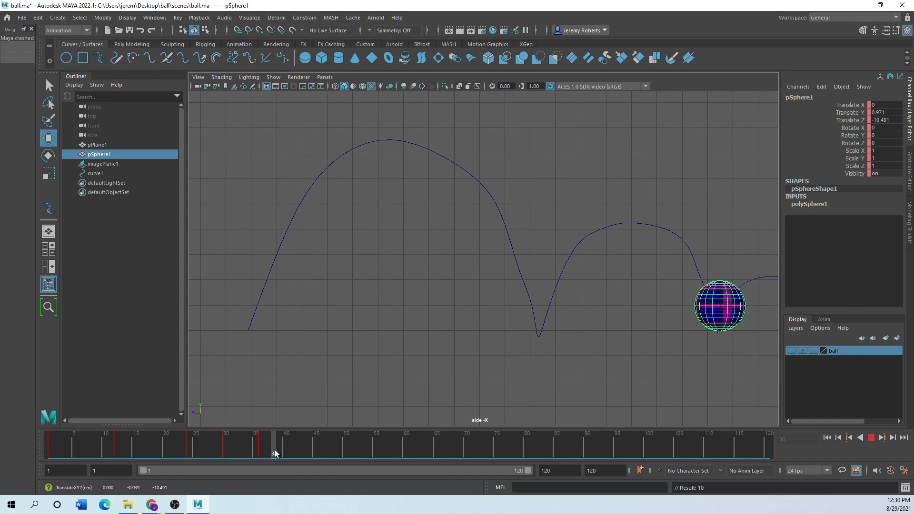
left_click(263, 451)
left_click_drag(263, 445, 280, 449)
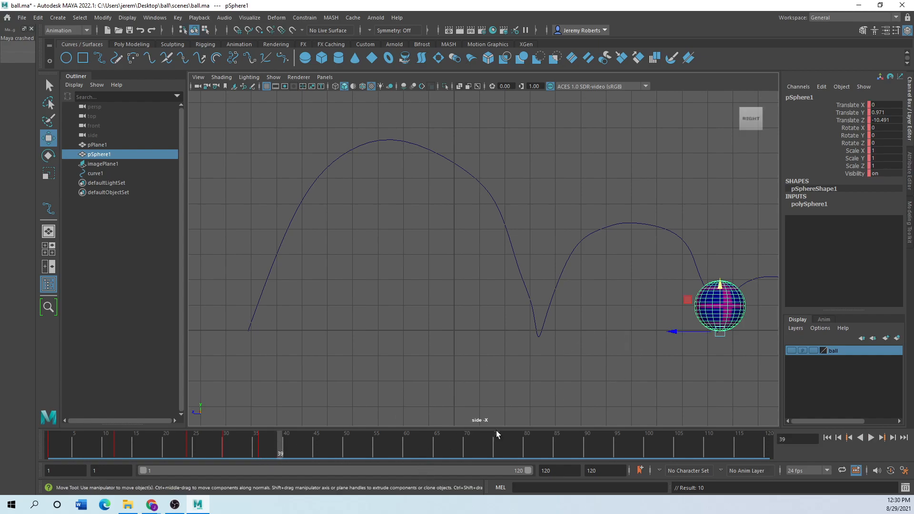
middle_click_drag(549, 327, 301, 333, "alt")
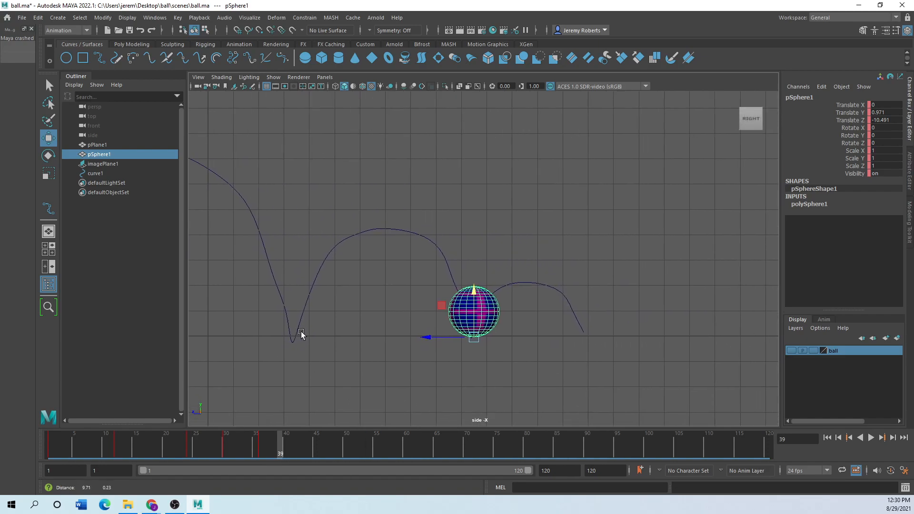
left_click_drag(438, 339, 496, 343)
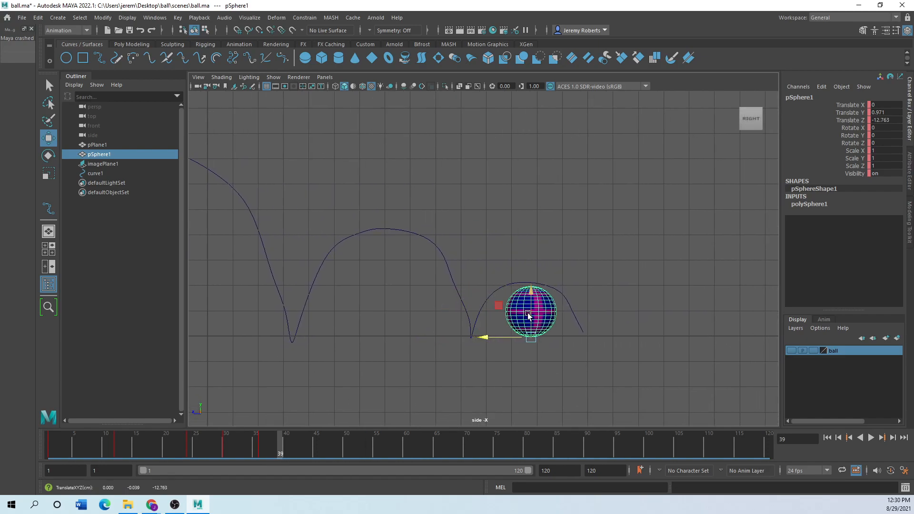
mouse_move(532, 312)
left_mouse_down()
mouse_move(532, 281)
mouse_move(503, 310)
mouse_move(481, 309)
mouse_move(538, 310)
left_mouse_up()
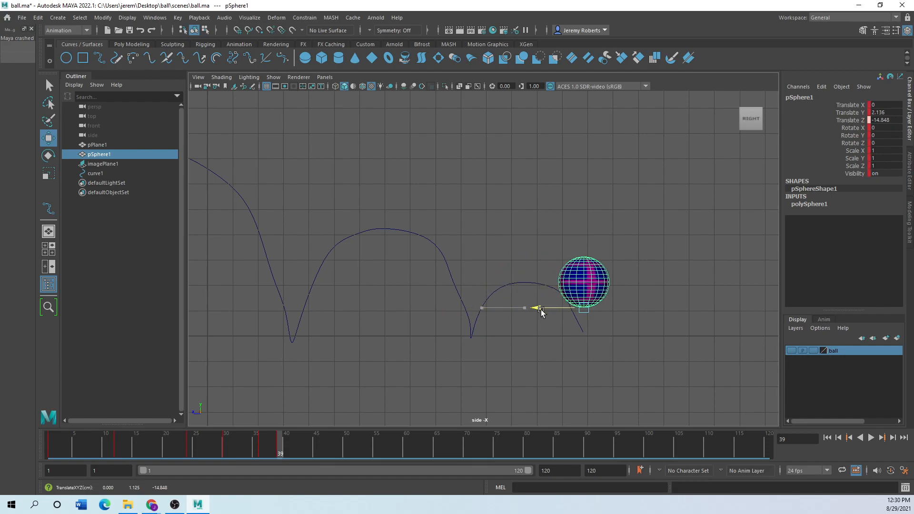
- Keyframe the ball at frame 42 at the end of the bounce curve, about 1.065 in Translate Y and -14.942 in Translate Z
left_click_drag(588, 267, 589, 295)
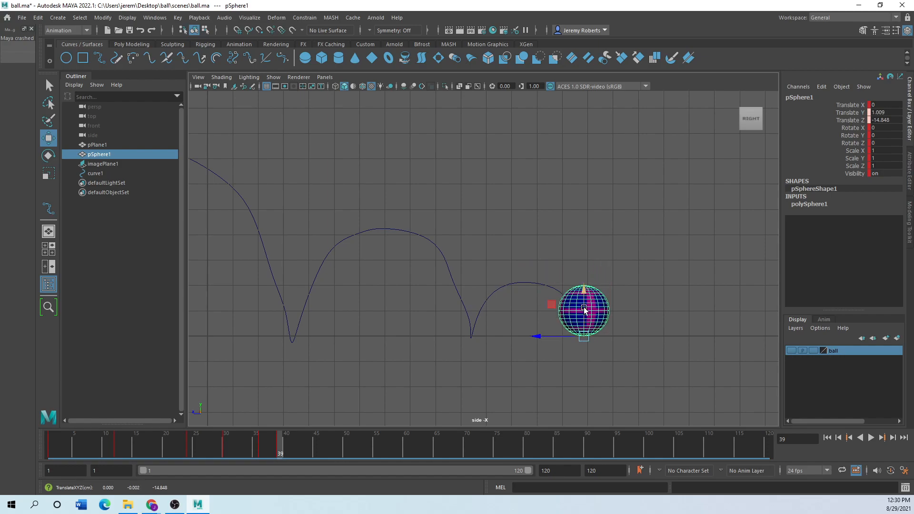
left_click_drag(282, 446, 295, 449)
key("s")
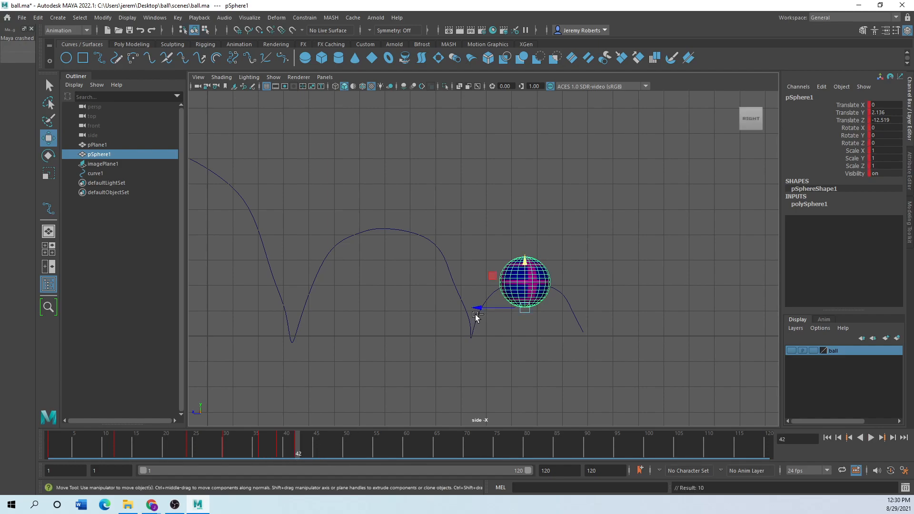
left_click_drag(499, 305, 556, 312)
left_click_drag(585, 276, 583, 304)
key("s")
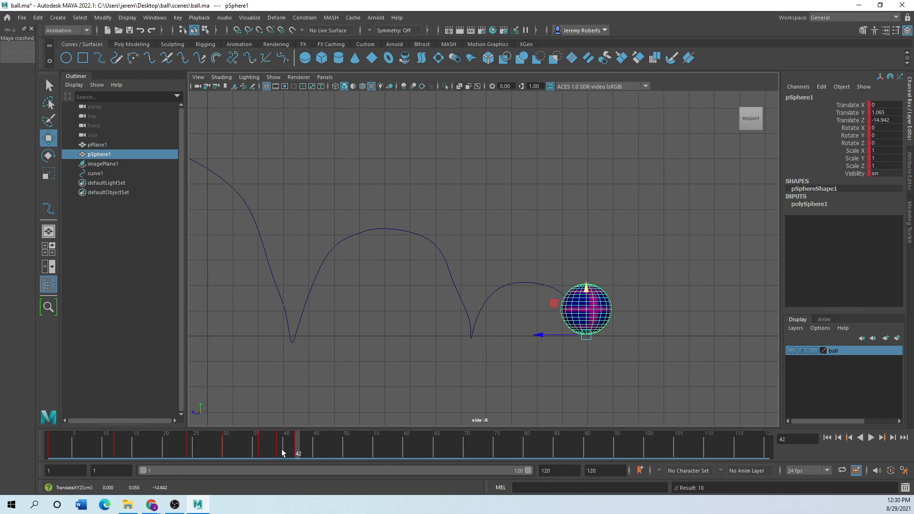
- Scrub and play the animation from frame 1 to check how the ball follows the bounce curve
scroll(458, 353, "down", 2)
left_click_drag(301, 440, 50, 456)
scroll(338, 332, "down", 1)
scroll(335, 332, "down", 2)
middle_click_drag(327, 331, 392, 333, "alt")
scroll(392, 333, "up", 2)
key("alt+v")
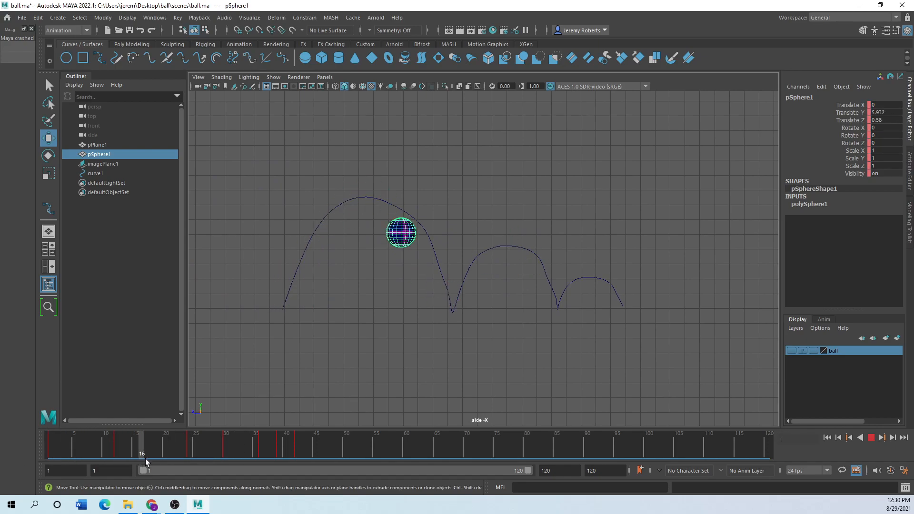
left_click_drag(269, 487, 48, 490)
left_click(871, 438)
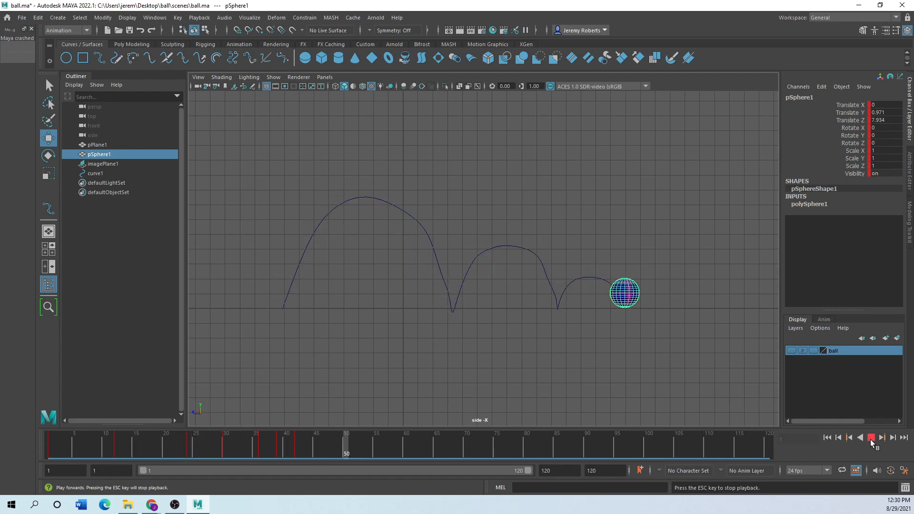
left_click(870, 438)
key("alt+v")
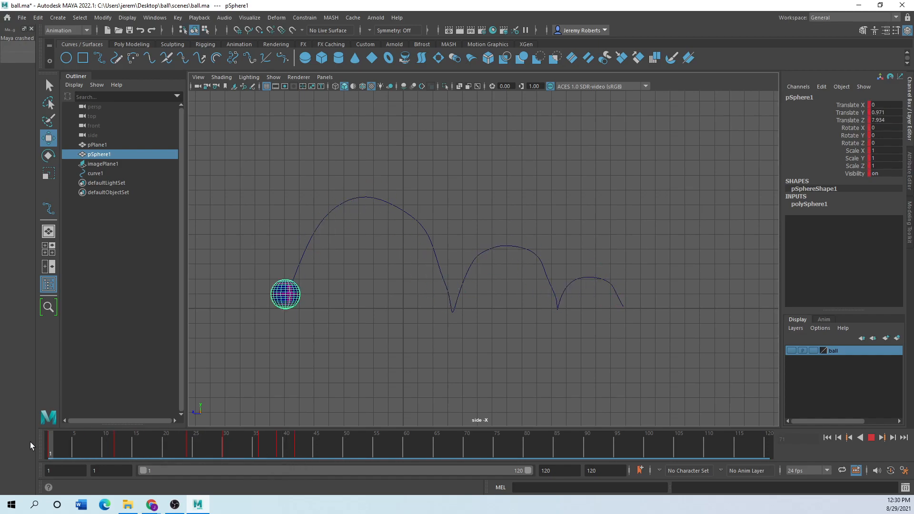
left_click_drag(303, 453, 315, 455)
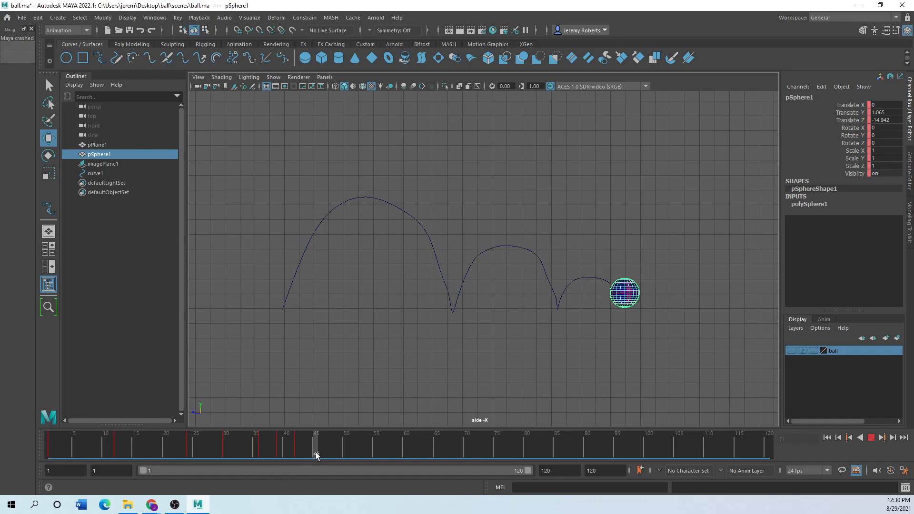
- Set the playback range's end to frame 50 and scrub the animation back to frame 1
double_click(579, 465)
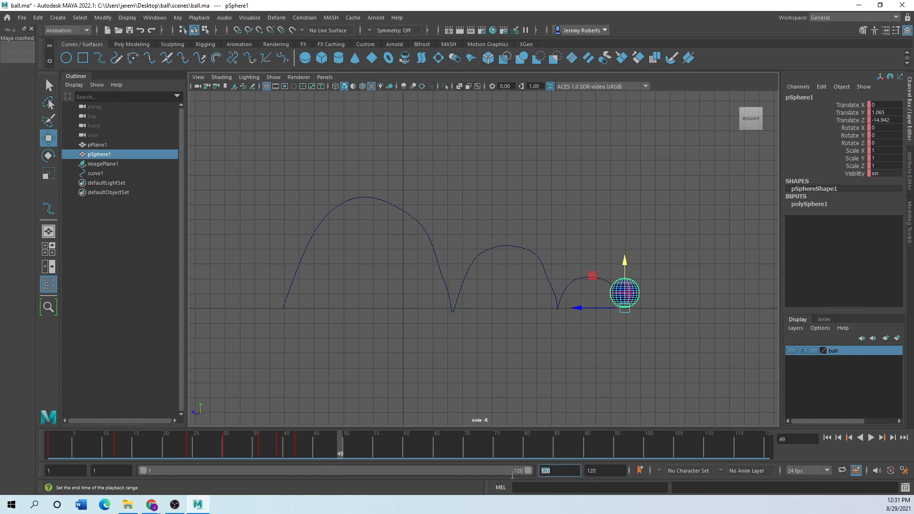
type("50")
left_click_drag(338, 447, 39, 462)
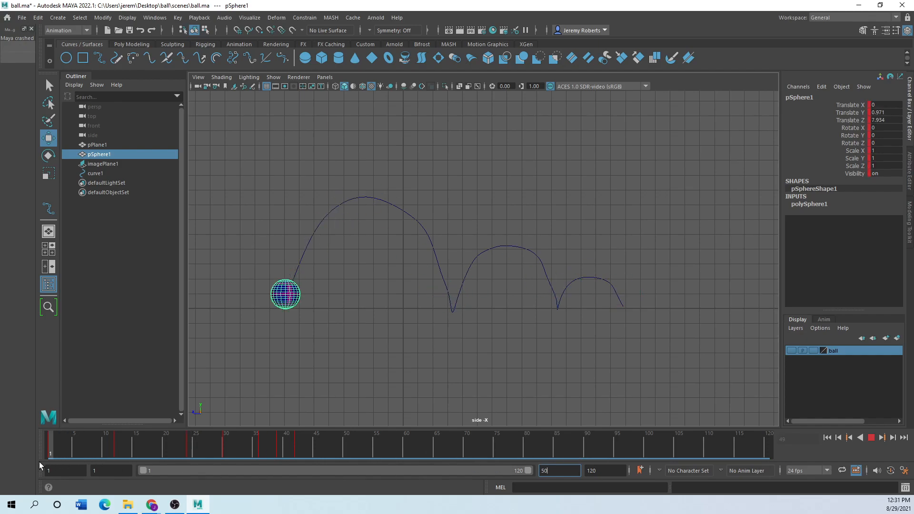
- Open the Graph Editor for the ball and isolate its Translate Y curve
left_click(155, 17)
mouse_move(172, 84)
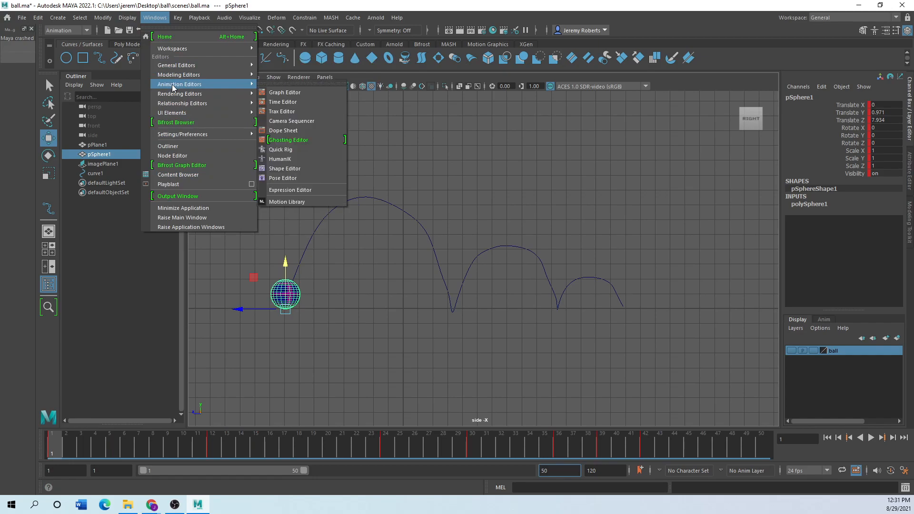
left_click(285, 92)
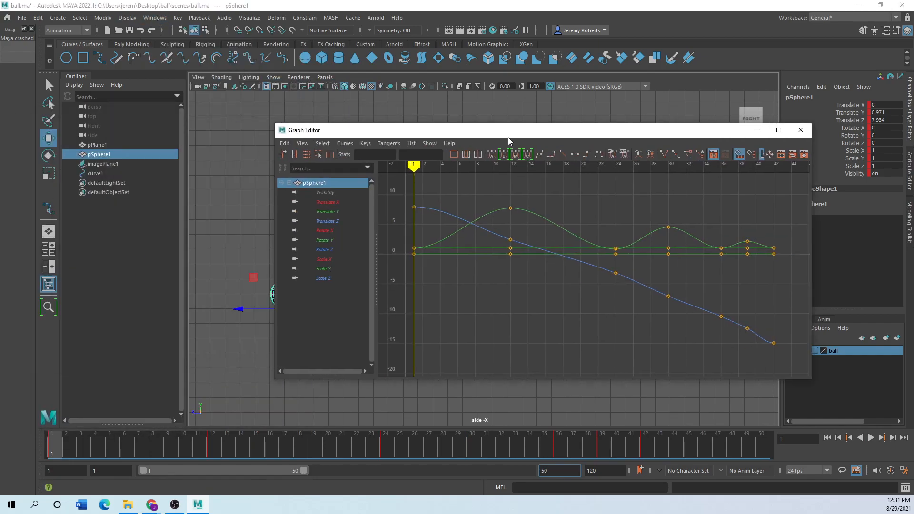
left_click_drag(507, 136, 543, 117)
left_click(359, 196)
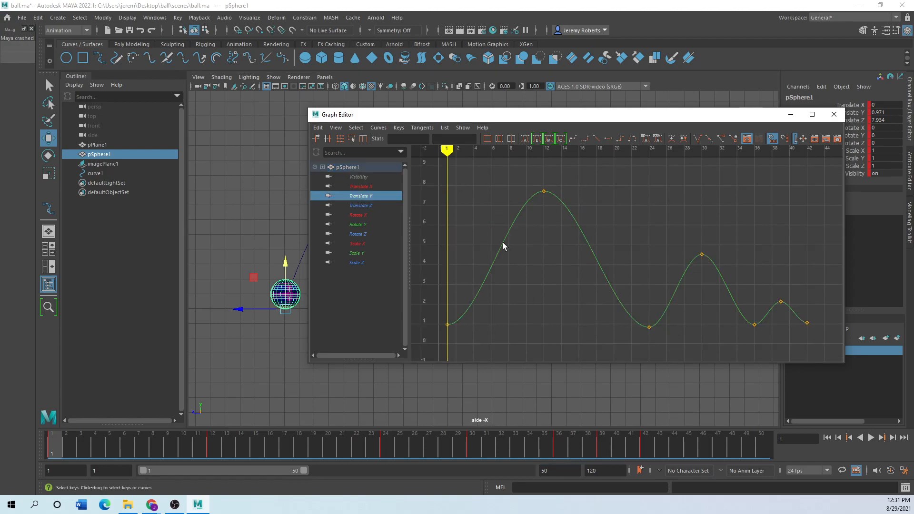
- Steepen the Translate Y tangent at frame 1 so the ball launches fast, and tilt the frame 24 key's tangent slightly downward
left_click(447, 324)
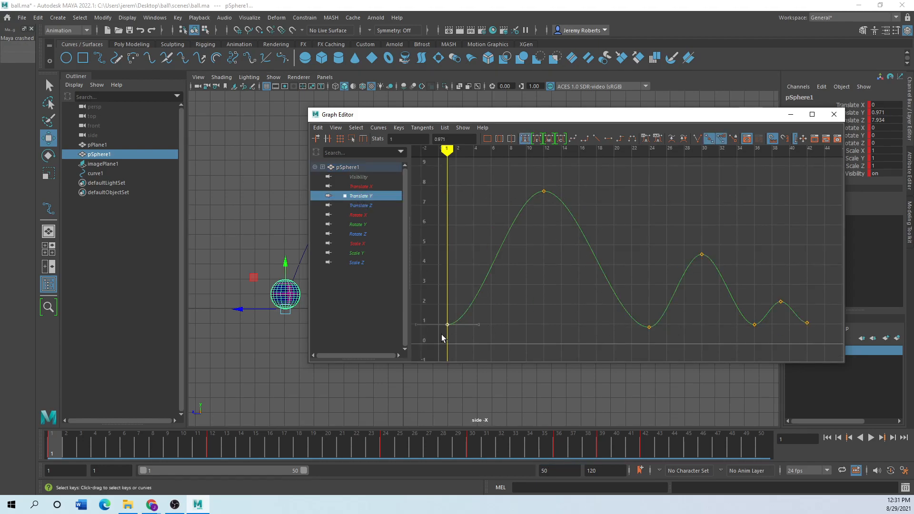
left_click_drag(475, 324, 453, 299)
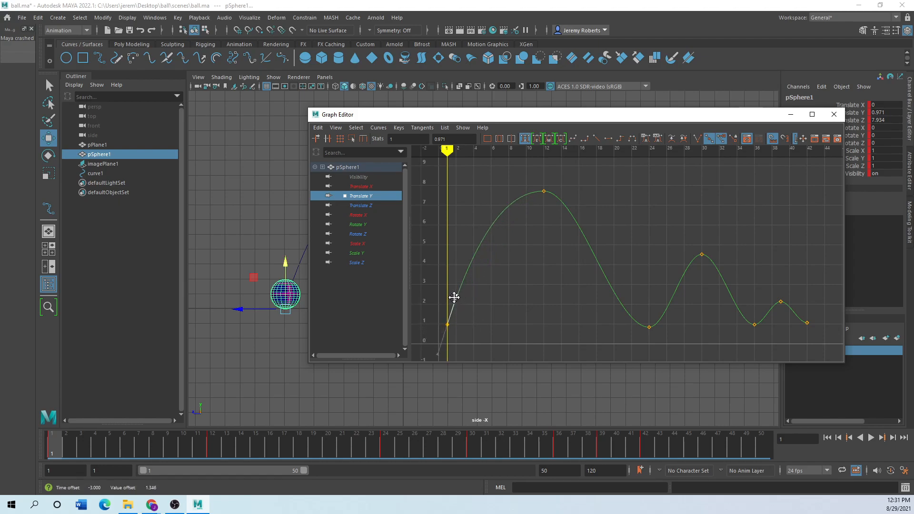
left_click(649, 327)
left_click(626, 323)
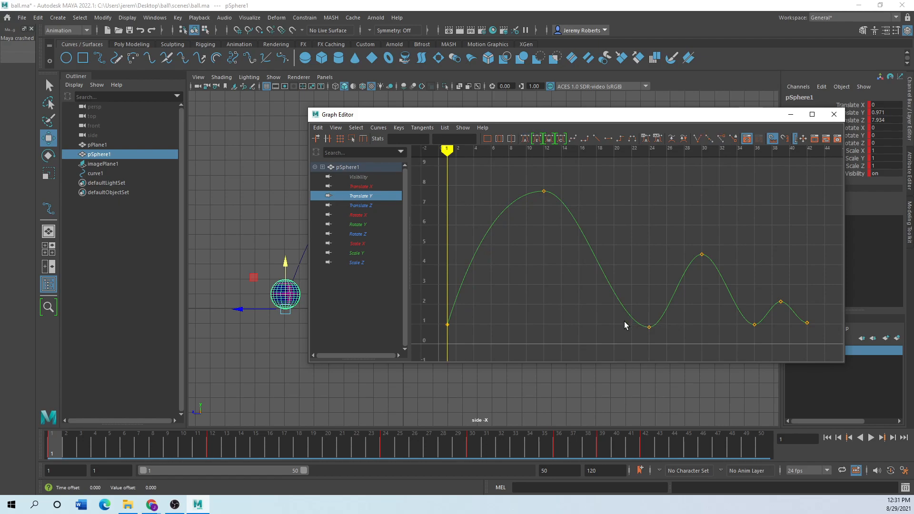
left_click(648, 327)
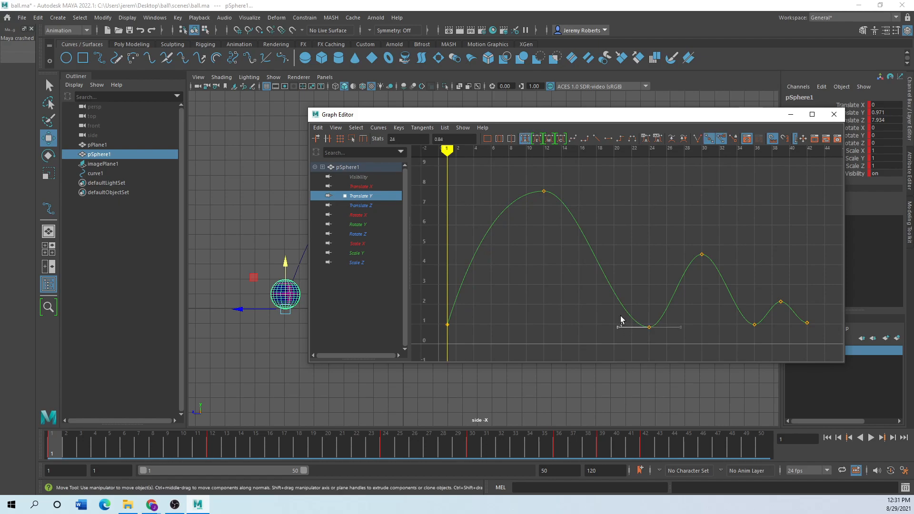
left_click_drag(622, 328, 619, 318)
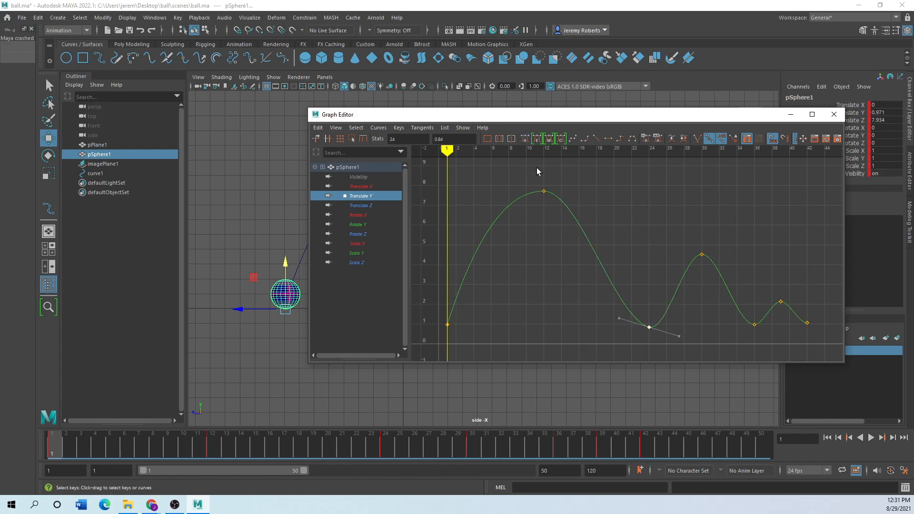
- Lower the Translate Y peak key at frame 12 to about 6.704 and fine-tune the tangent at frame 1
left_click(544, 192)
left_click_drag(543, 192, 543, 211)
left_click(447, 325)
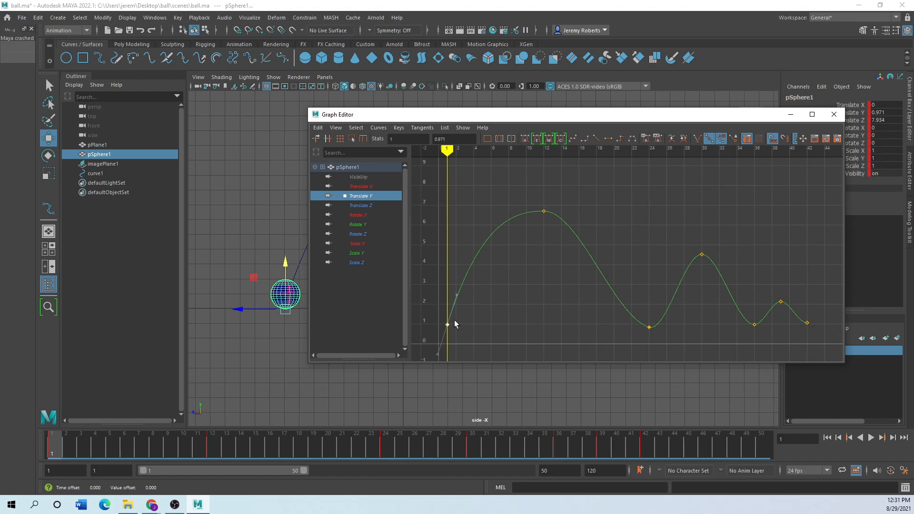
left_click_drag(456, 295, 455, 296)
- Break the tangents of the Translate Y key at frame 24 and steepen both handles upward into a sharp V-shaped contact
left_click(650, 327)
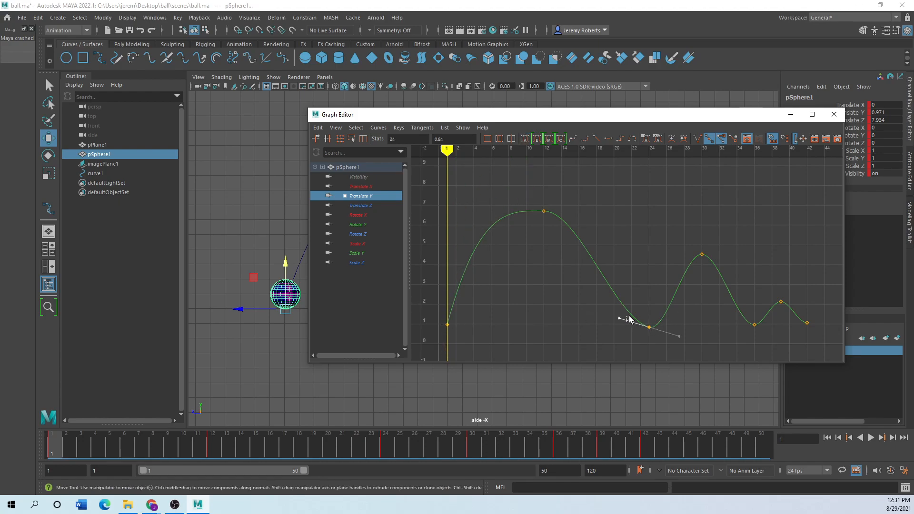
left_click_drag(621, 319, 619, 316)
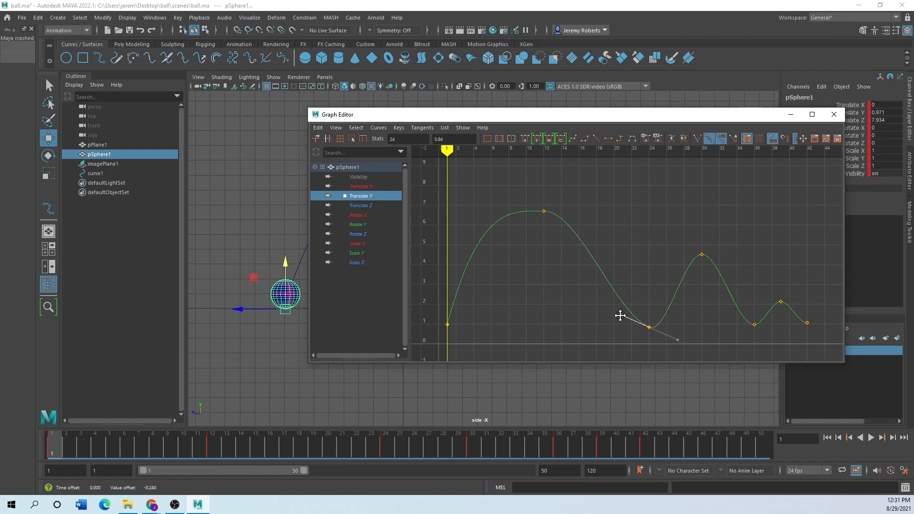
left_click(649, 327)
left_click(698, 141)
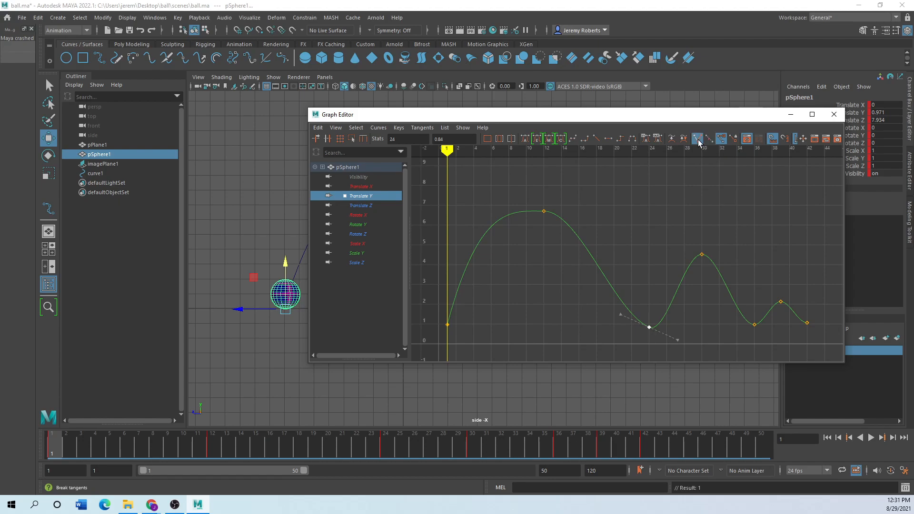
left_click_drag(676, 338, 639, 296)
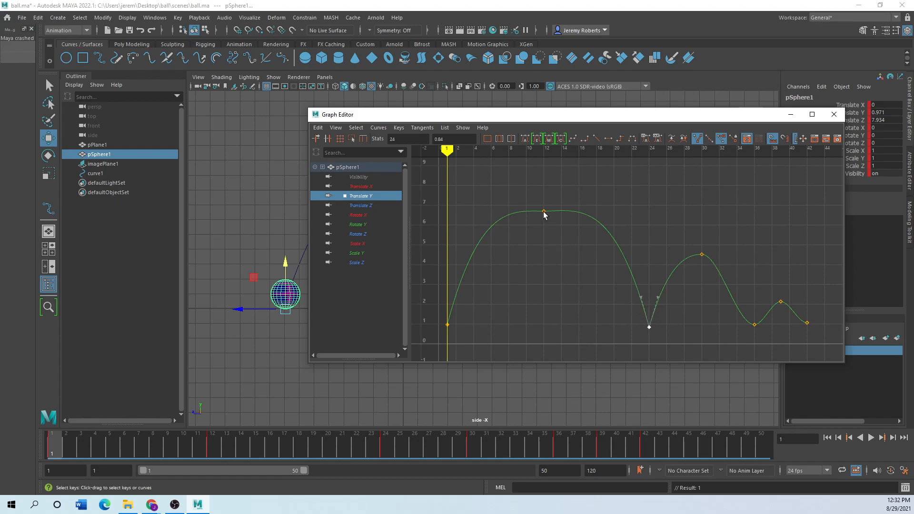
- Break and steepen the Translate Y tangents at frame 36 into a sharp contact, and steepen the incoming tangent at frame 42
left_click(754, 326)
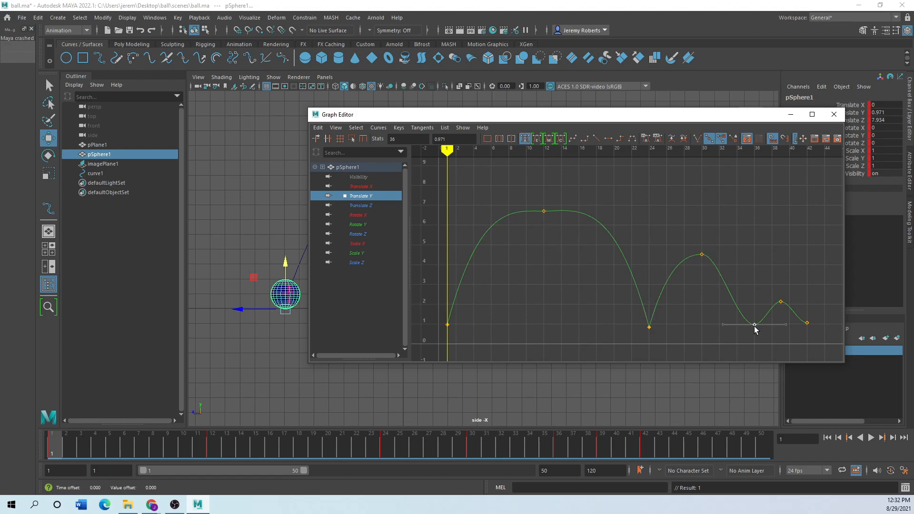
left_click(696, 139)
left_click_drag(723, 328, 746, 294)
left_click_drag(785, 325, 795, 296)
left_click(807, 325)
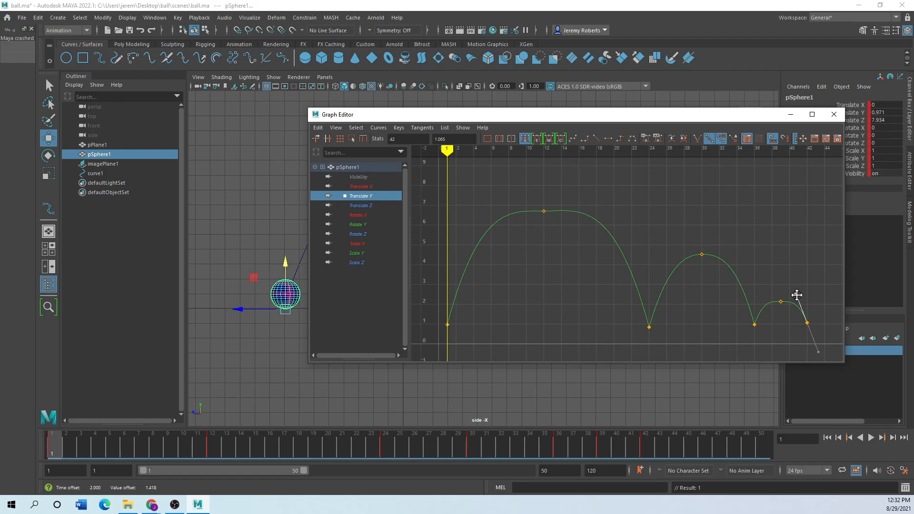
- Move the second Translate Y peak slightly lower to frame 29, the third to about 2.112, and raise the frame 12 peak to about 7.113
left_click(701, 257)
left_click_drag(701, 257, 693, 260)
left_click(780, 302)
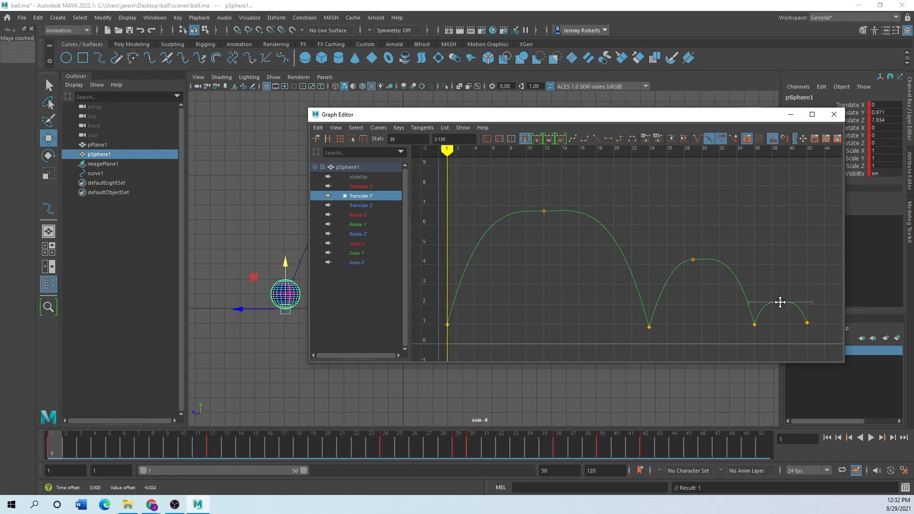
left_click_drag(543, 214, 543, 203)
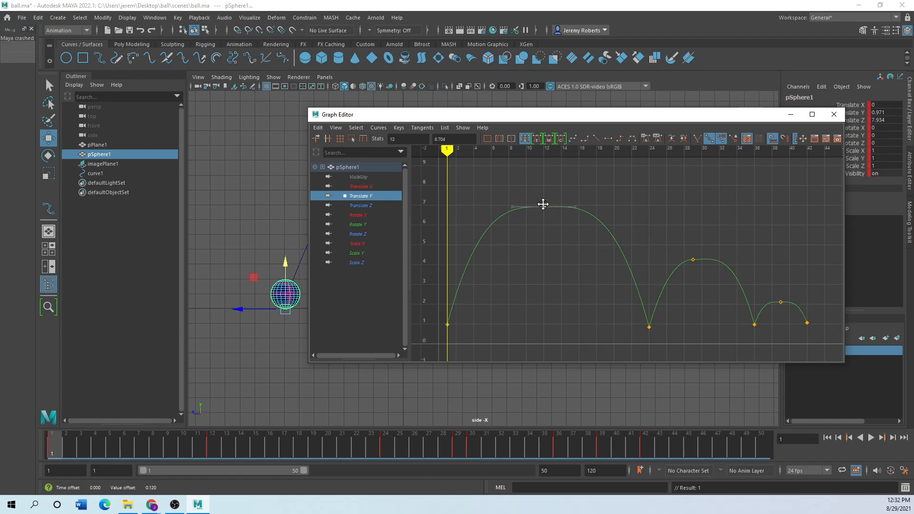
- Clear the Graph Editor from the side view and play the animation to check the reshaped bounces
left_click_drag(563, 117, 0, 186)
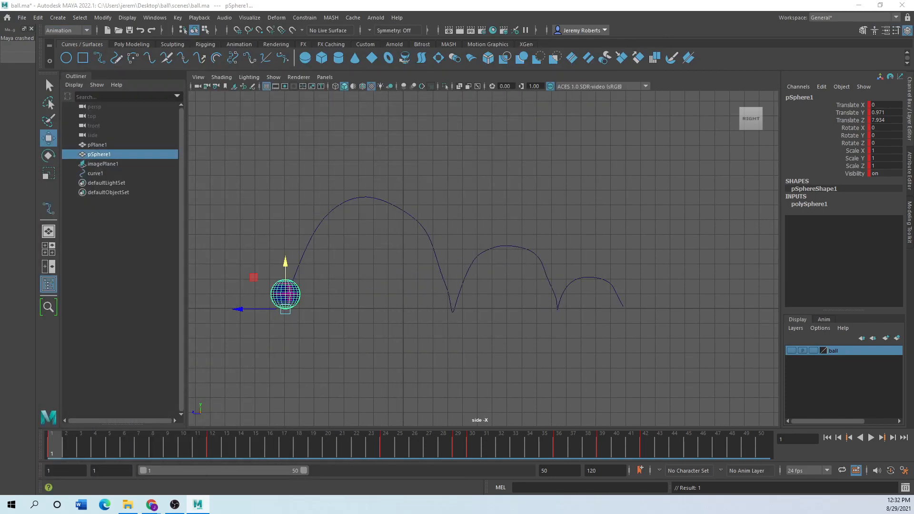
left_click(871, 438)
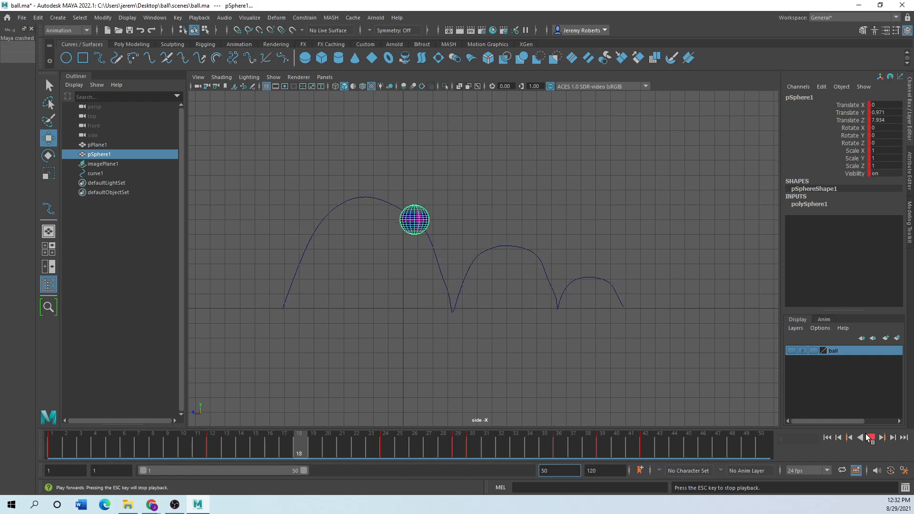
left_click(871, 437)
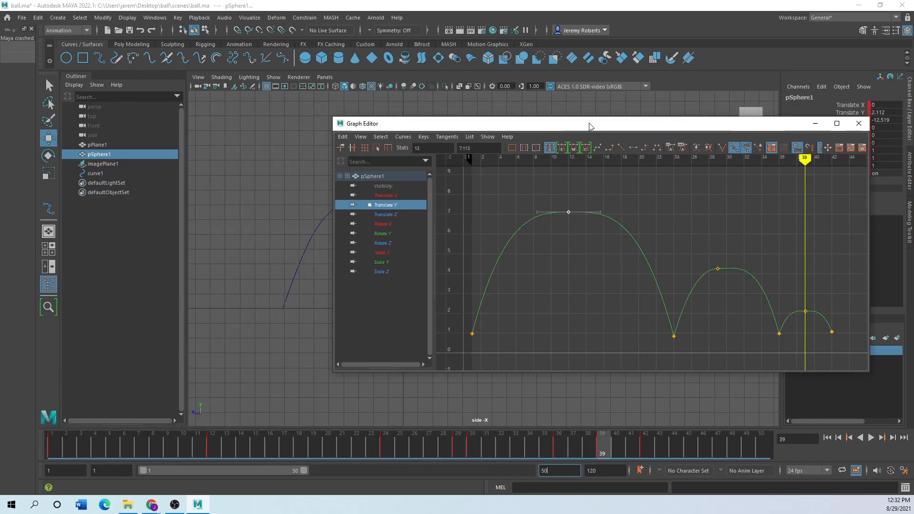
- Raise the Translate Y peak key at frame 12 to about 8.243 and play the animation to check the first arc
left_click_drag(591, 124, 623, 136)
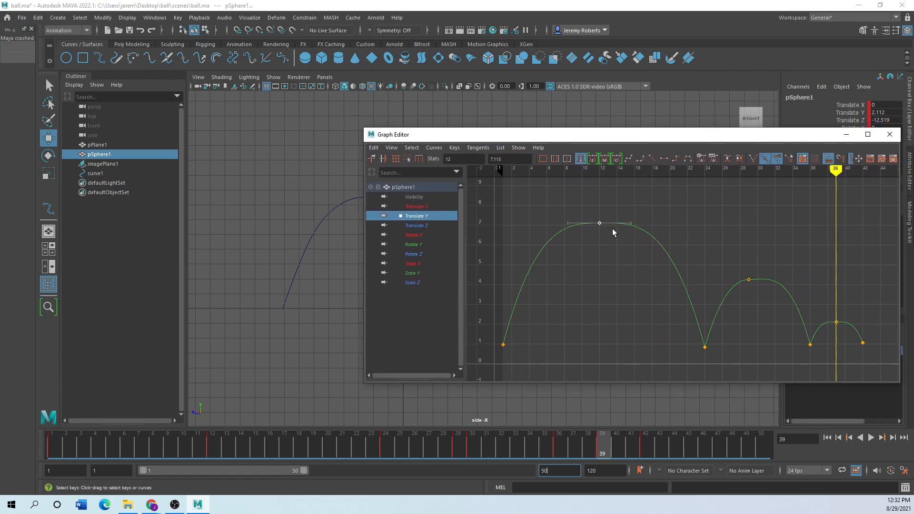
left_click_drag(598, 223, 598, 200)
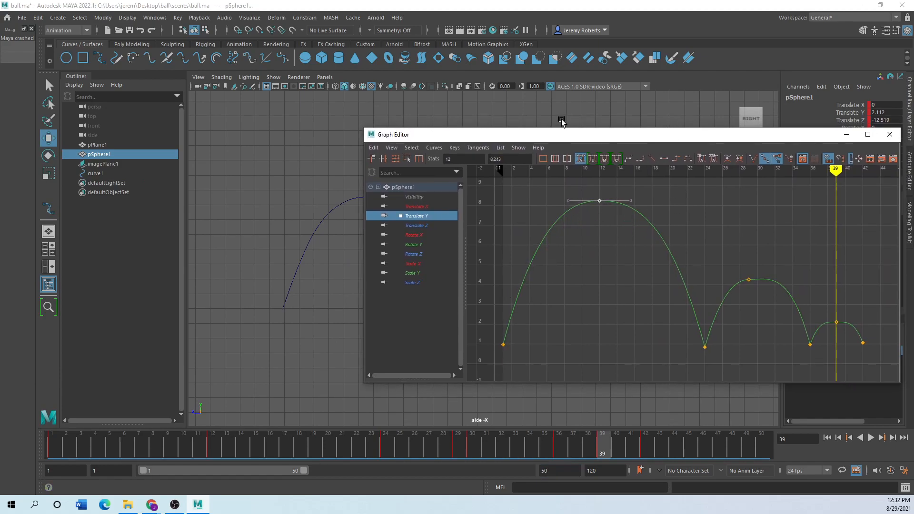
left_click_drag(559, 137, 306, 350)
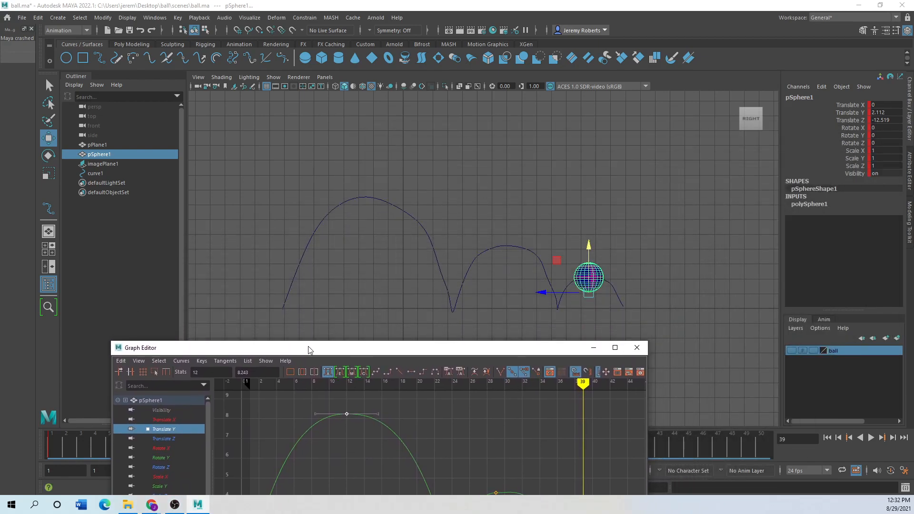
left_click(871, 437)
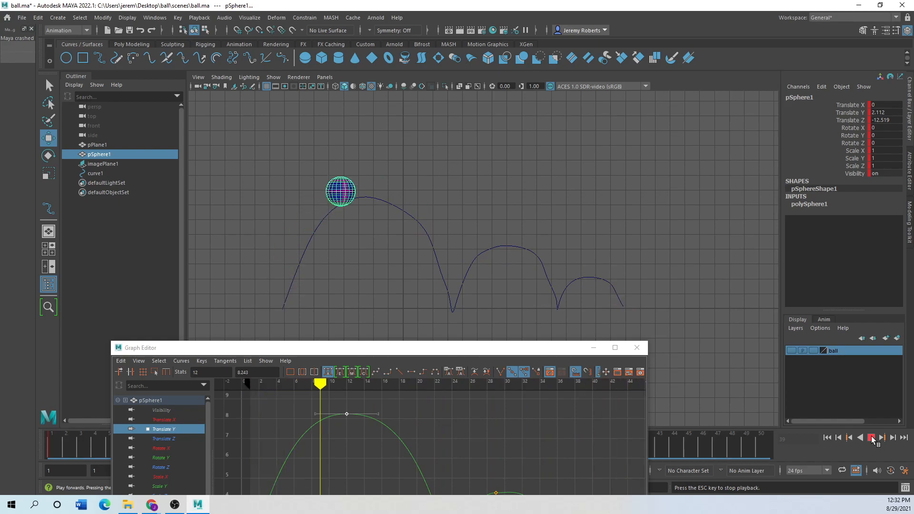
left_click(870, 438)
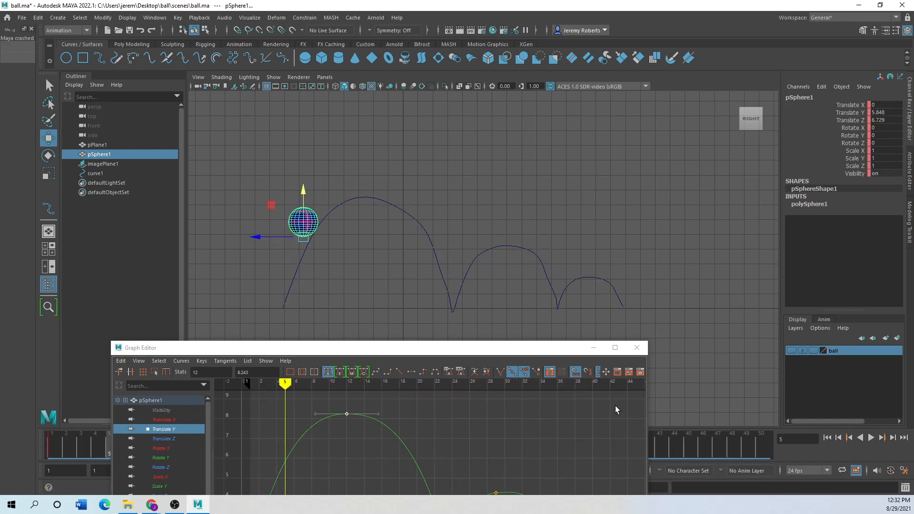
- Move the second Translate Y peak key to frame 30 and raise the third peak at frame 39 to about 2.353
left_click_drag(511, 350, 603, 80)
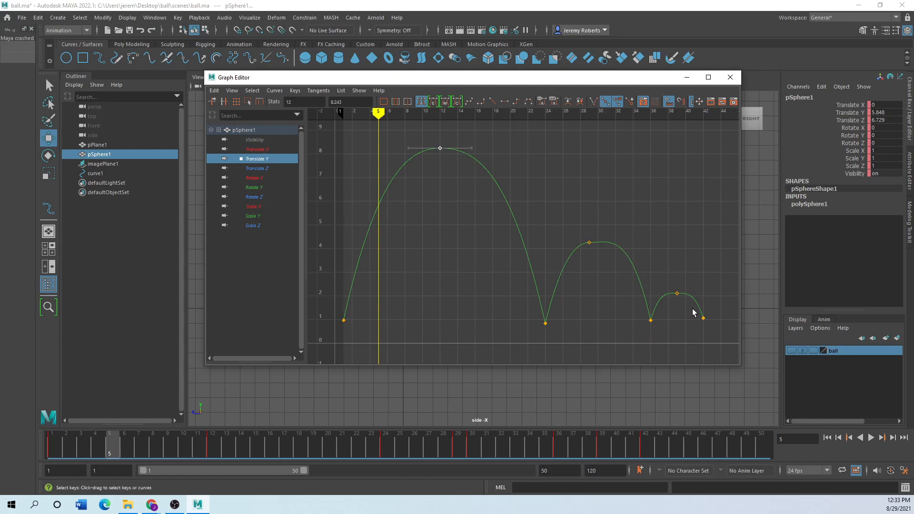
left_click_drag(676, 293, 677, 290)
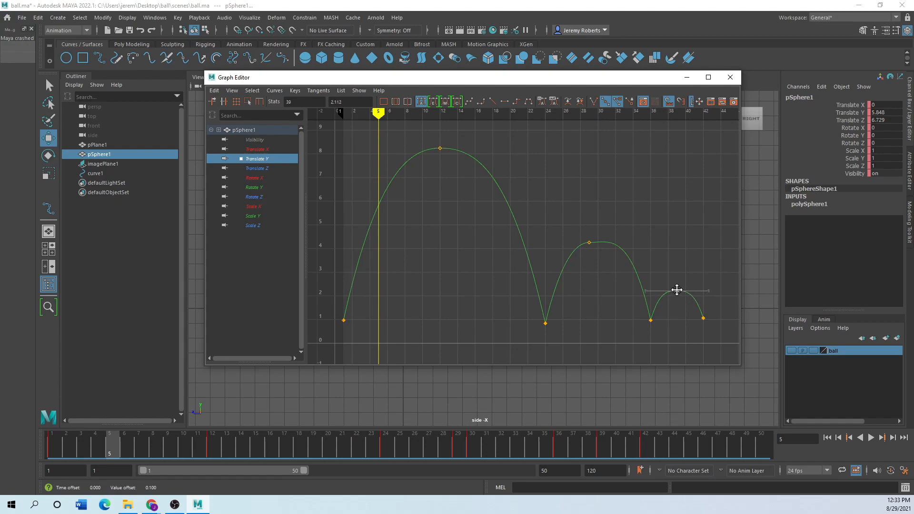
left_click(589, 243)
left_click_drag(587, 242, 597, 241)
left_click_drag(678, 291, 676, 287)
left_click(703, 318)
- Scrub and play the animation in the unobstructed side view to review the adjusted bounce motion
left_click_drag(523, 80, 0, 106)
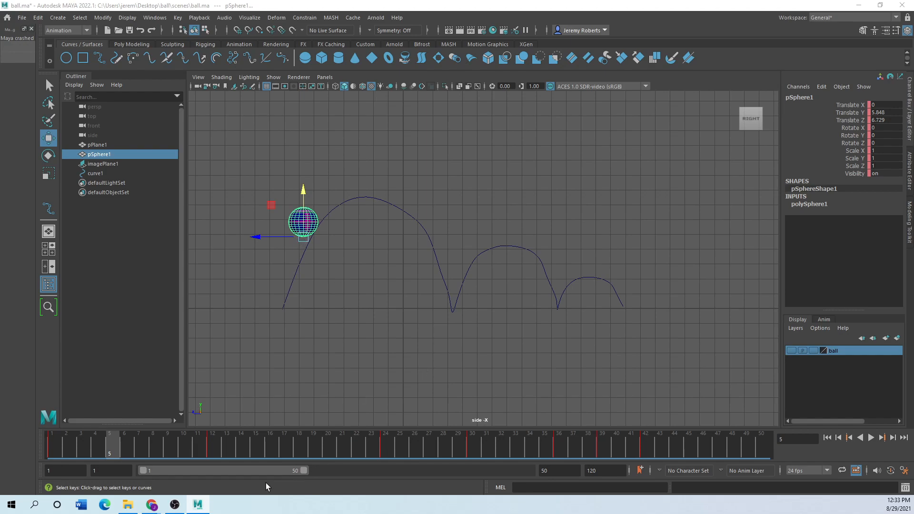
left_click_drag(114, 445, 267, 467)
key("alt+v")
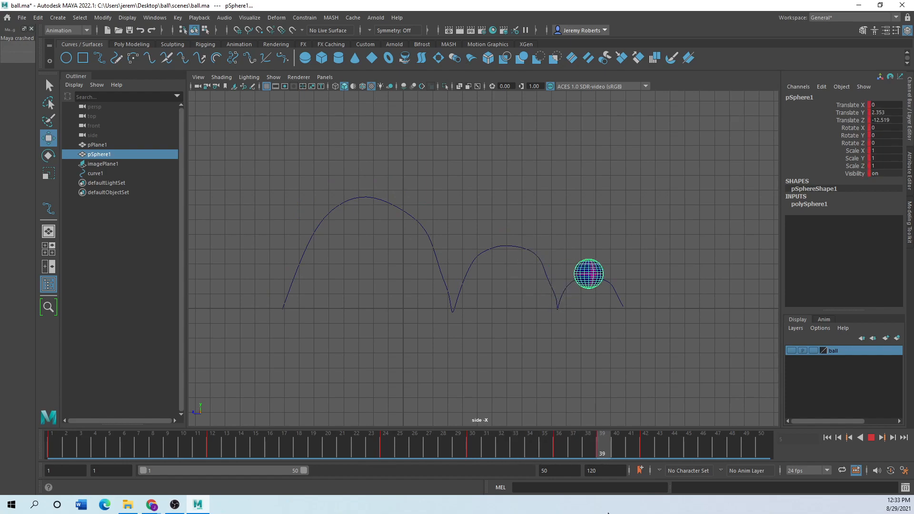
key("Escape")
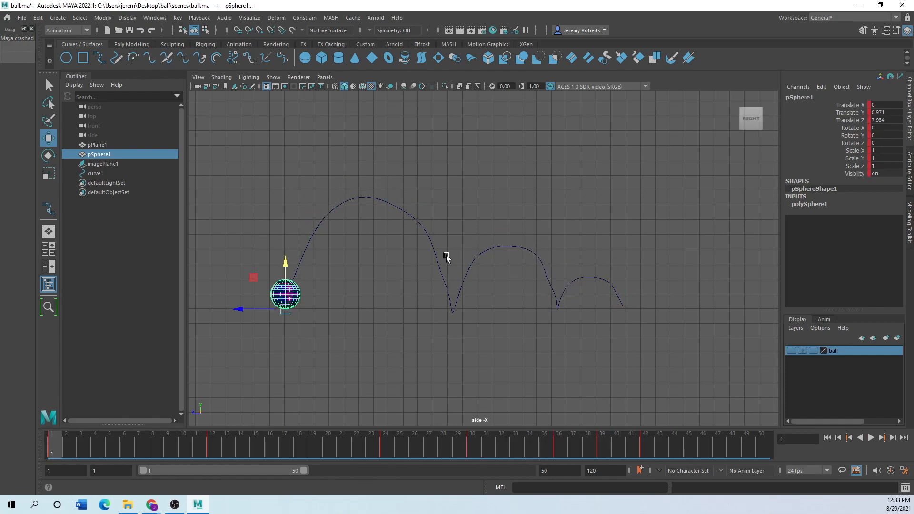
mouse_move(52, 447)
left_mouse_down()
mouse_move(142, 443)
mouse_move(212, 447)
mouse_move(296, 471)
mouse_move(713, 484)
mouse_move(78, 485)
mouse_move(352, 484)
left_mouse_up()
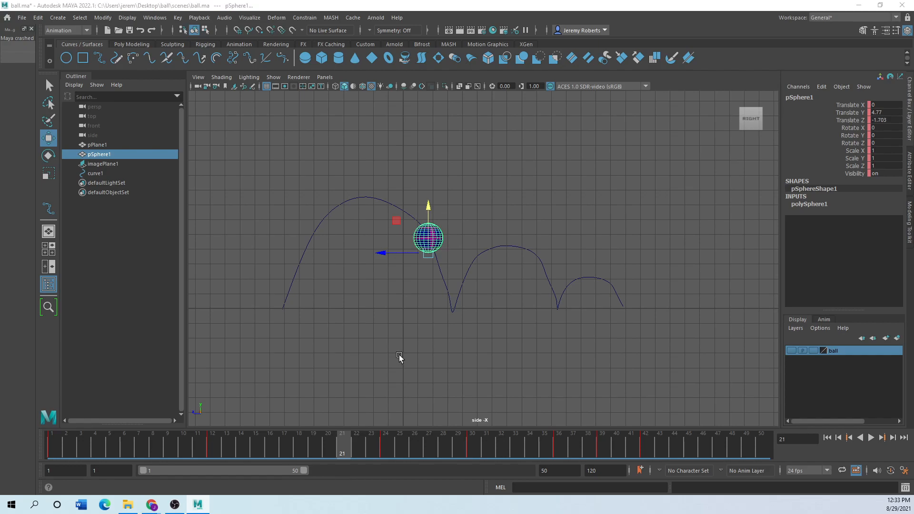
- Switch to the full perspective view and orbit around to see the ball above the ground grid
key("space")
left_click_drag(572, 219, 587, 226, "alt")
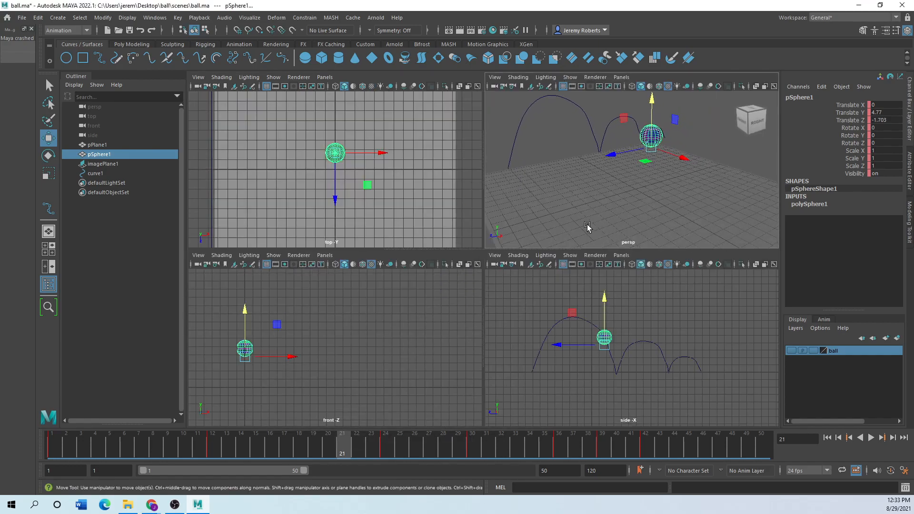
key("space")
left_click_drag(342, 361, 424, 292, "alt")
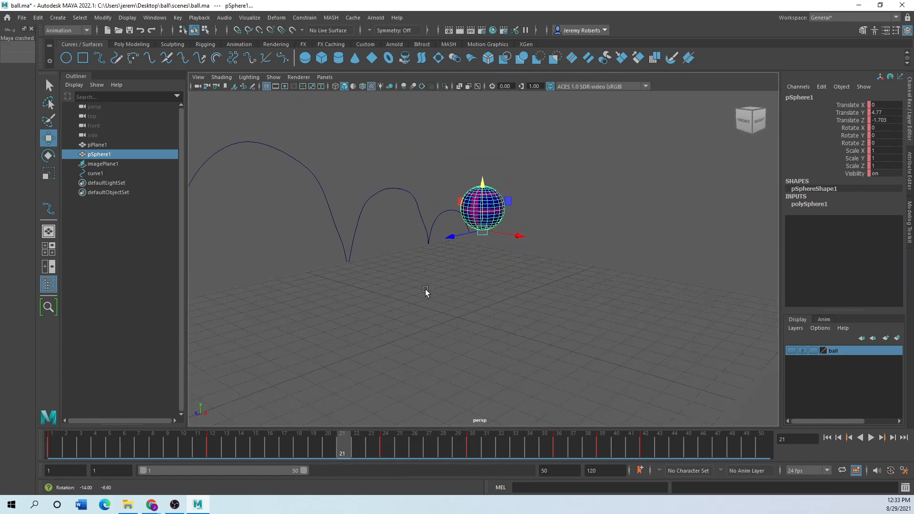
- Select the bounce curve and create a new display layer containing it
left_click(322, 171)
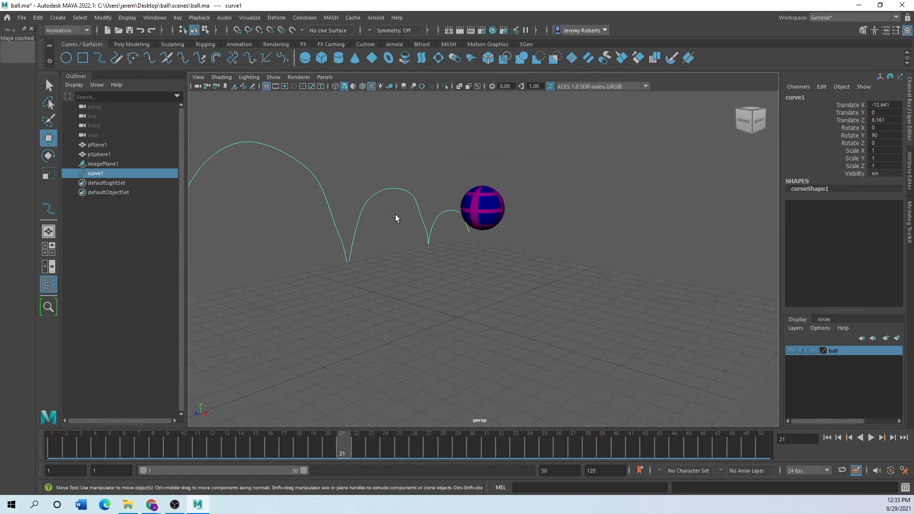
left_click(795, 330)
left_click(784, 344)
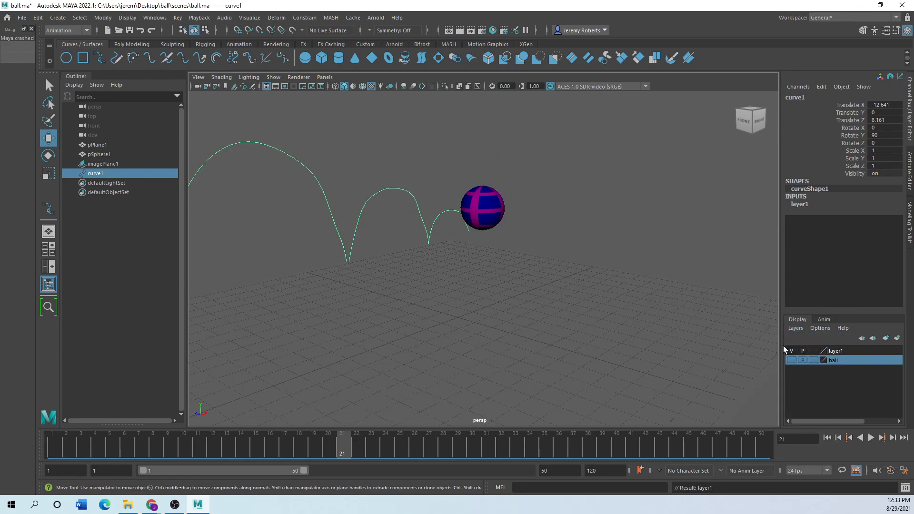
- Toggle the visibility of the ball layer and the new layer to check what each one hides
left_click(791, 360)
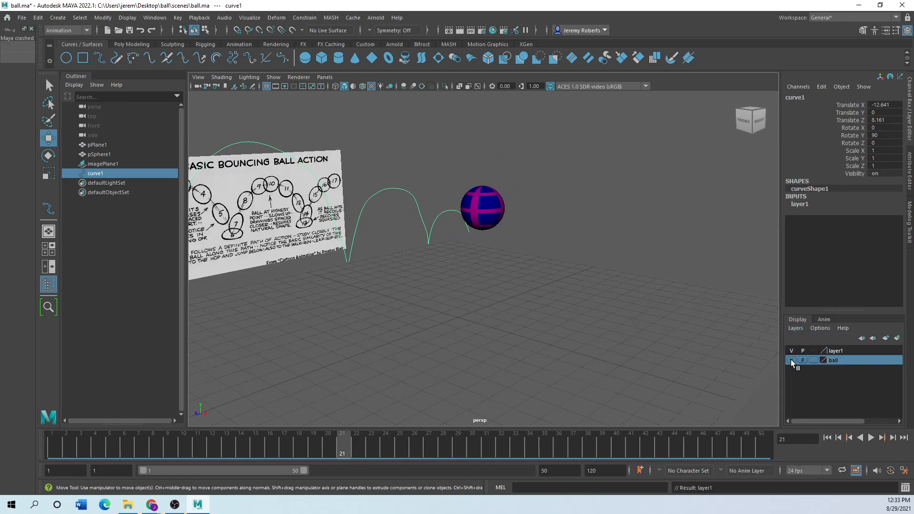
left_click(790, 359)
left_click(790, 351)
left_click(791, 352)
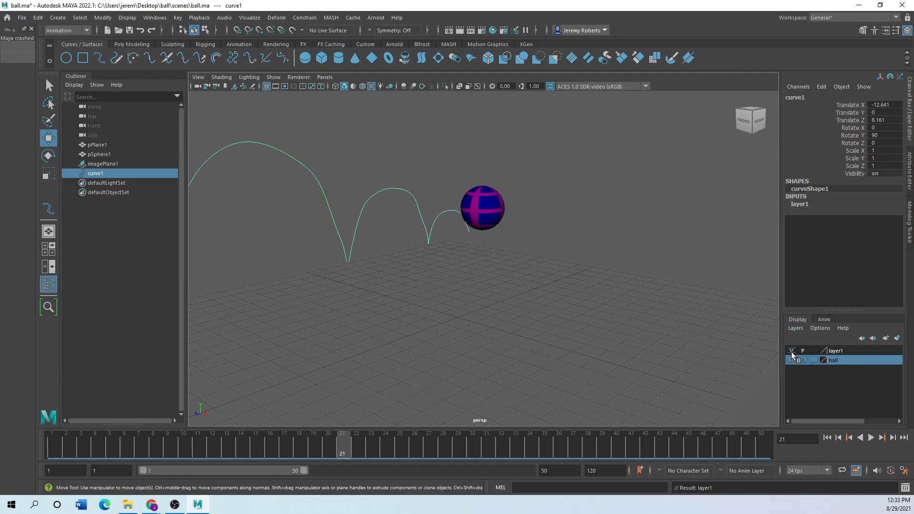
- Rename the new display layer as guide
left_click(835, 351)
double_click(835, 351)
left_click_drag(229, 195, 372, 219)
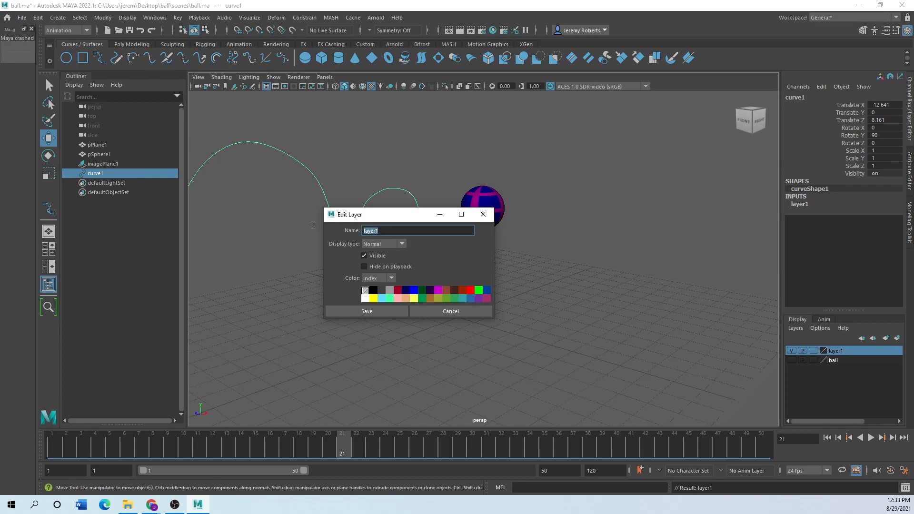
type("guide")
left_click(364, 312)
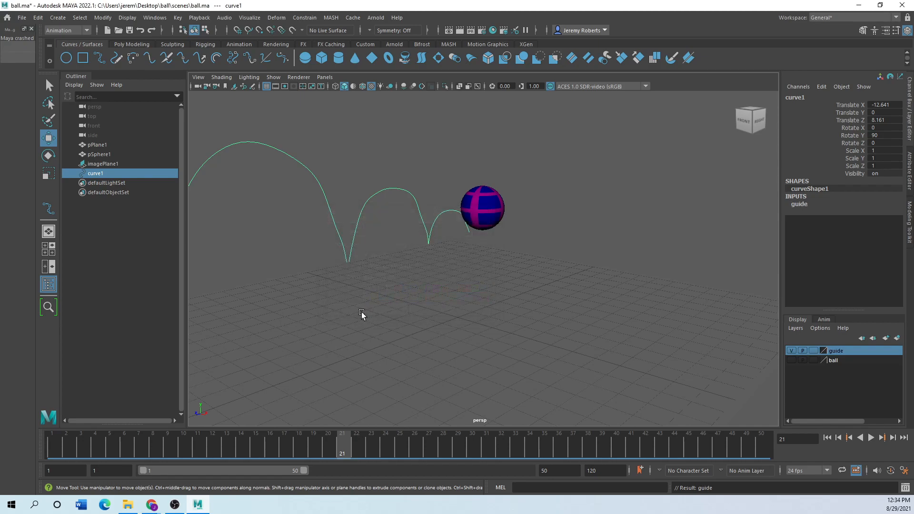
- Hide the guide layer, play the bounce in the perspective view, and return to frame 1
left_click(790, 350)
left_click_drag(348, 450, 509, 503)
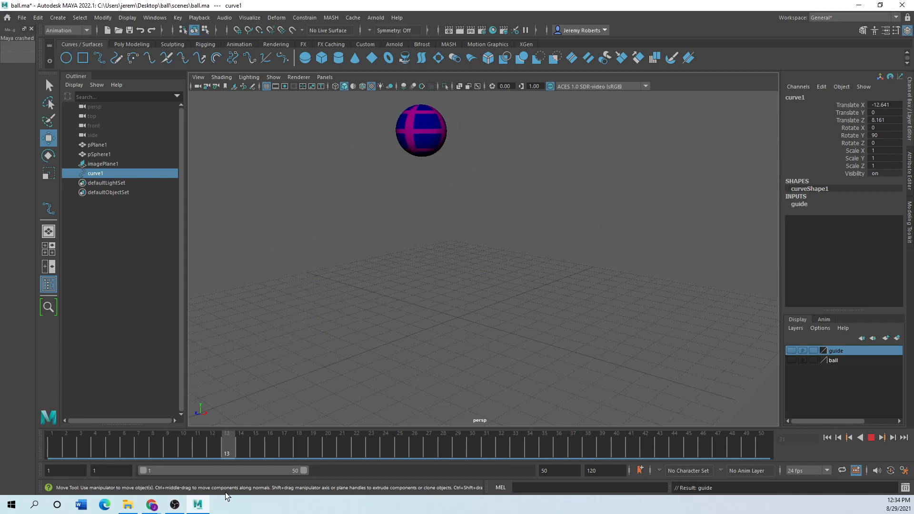
key("Escape")
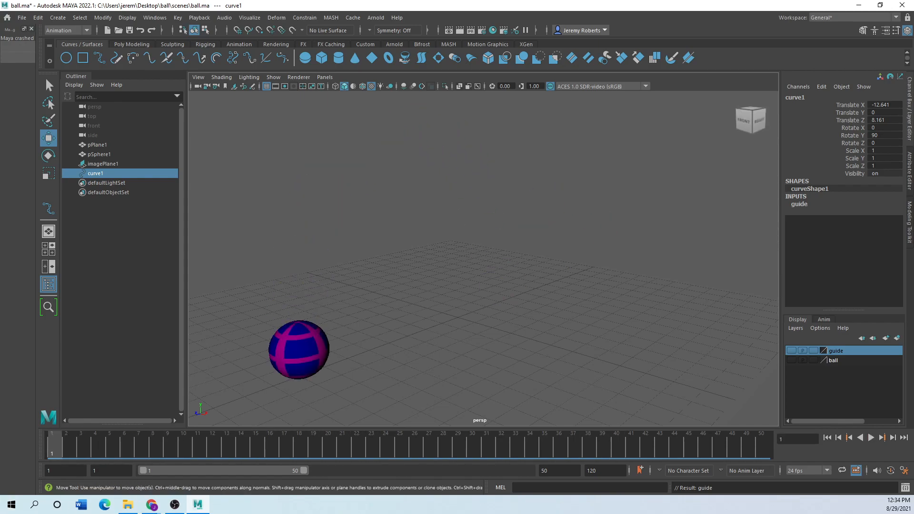
left_click_drag(0, 104, 379, 132)
- Select the ball in the full front view, scrub between frames 1 and 11, and show the guide layer again
key("space")
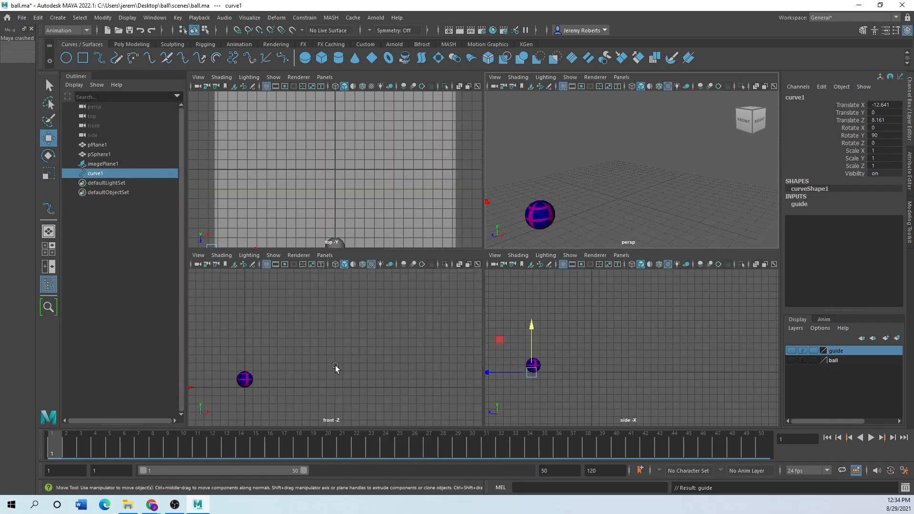
key("space")
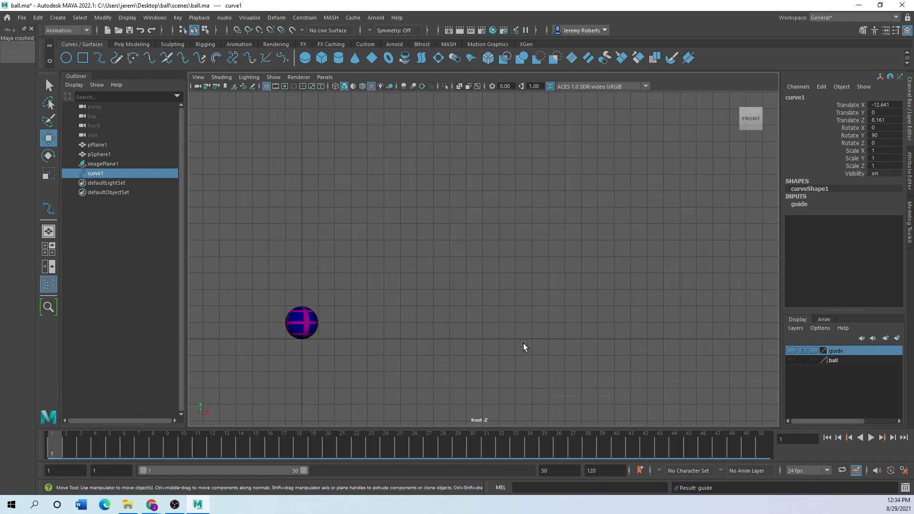
left_click(292, 329)
left_click_drag(50, 446, 199, 447)
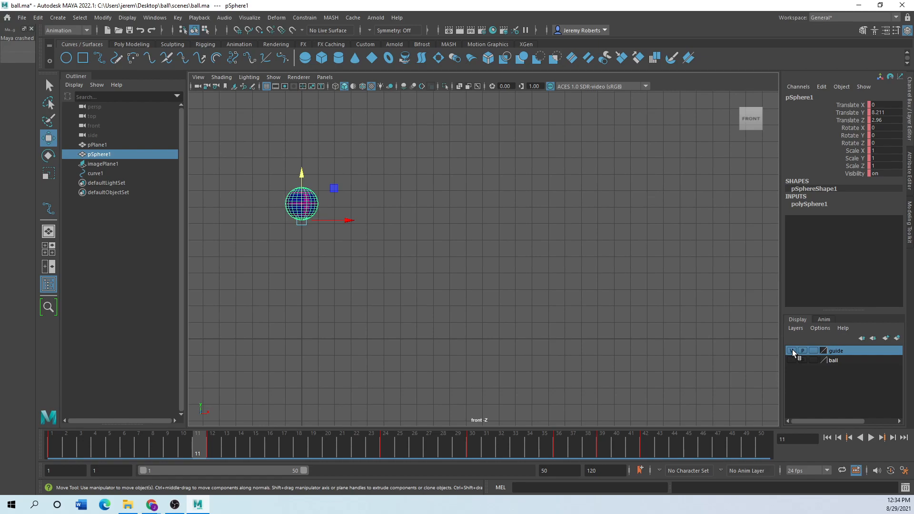
left_click_drag(196, 441, 22, 446)
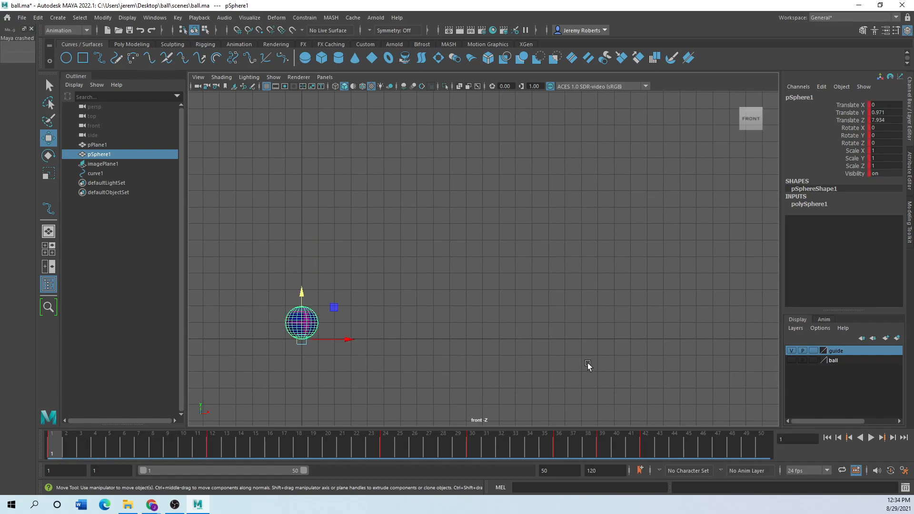
- In the full side view, try squashing the ball to about 0.444 in Scale Y at frame 1 and copy that frame's key
key("space")
key("space")
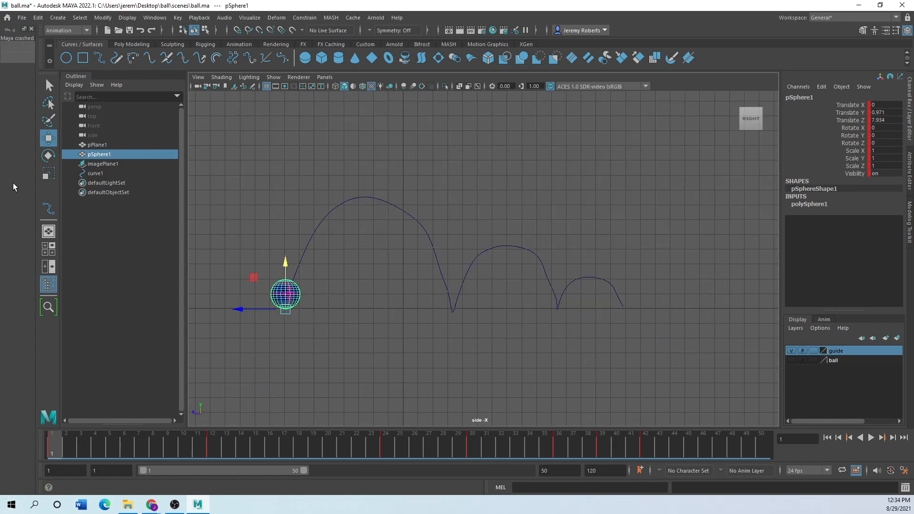
left_click(48, 174)
left_click_drag(284, 265, 286, 295)
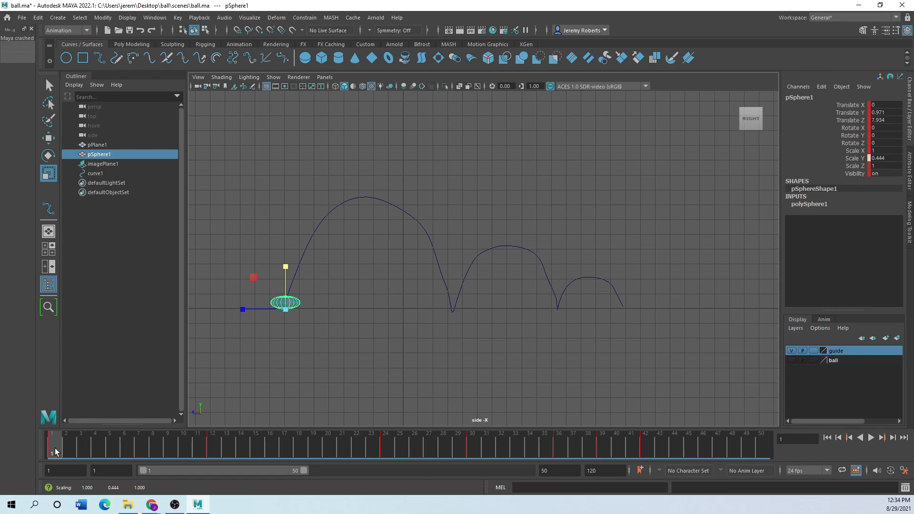
right_click(56, 447)
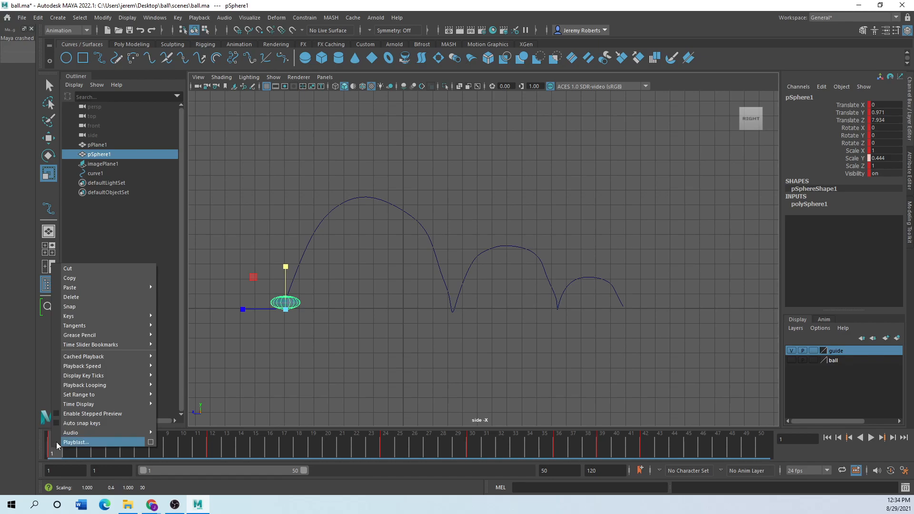
left_click(70, 278)
- Paste the copied frame 1 key at frames 2 and 3 of the ball's timeline
left_click(67, 440)
right_click(67, 439)
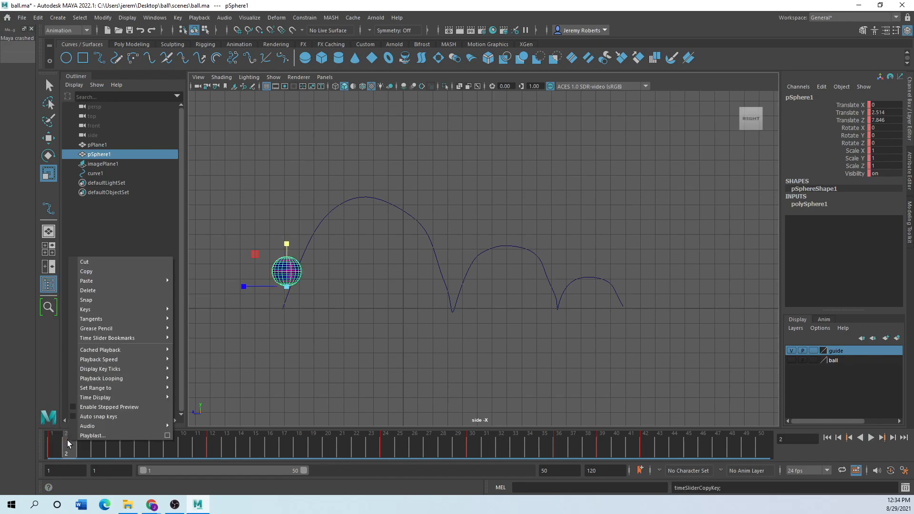
mouse_move(94, 281)
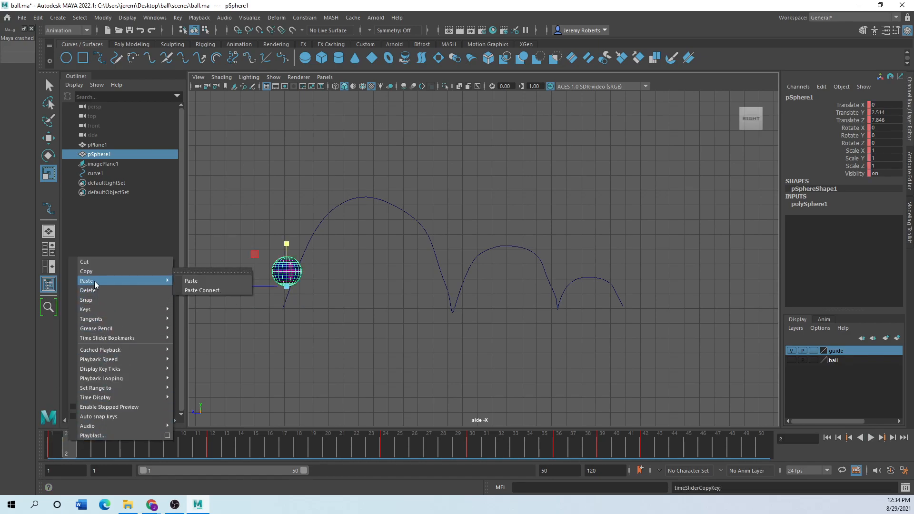
left_click(203, 282)
left_click(81, 449)
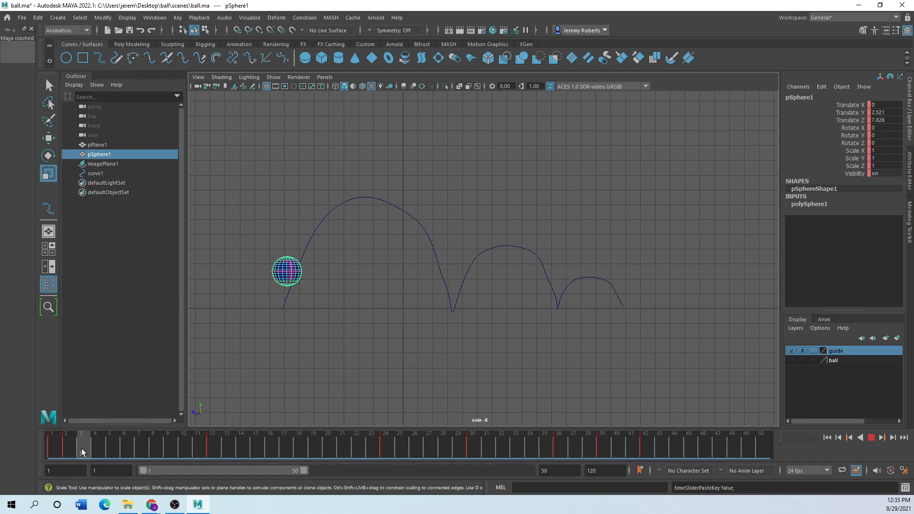
right_click(84, 446)
mouse_move(150, 287)
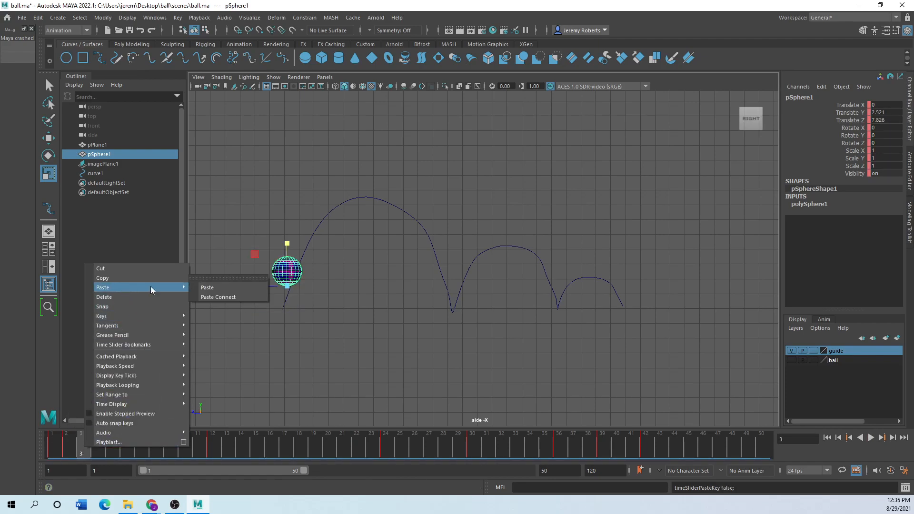
left_click(206, 287)
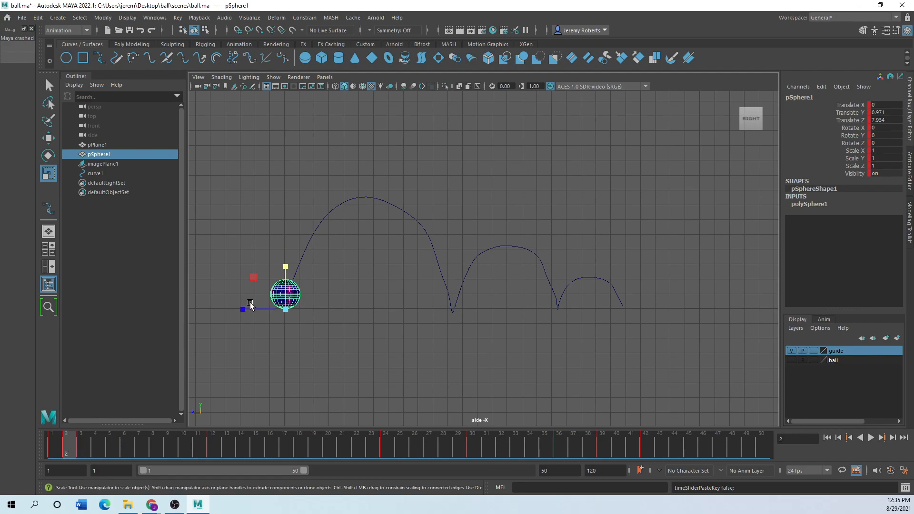
- Try tilting the ball to about -12.539 in Rotate X at frame 2, and return to frame 1
left_click(51, 156)
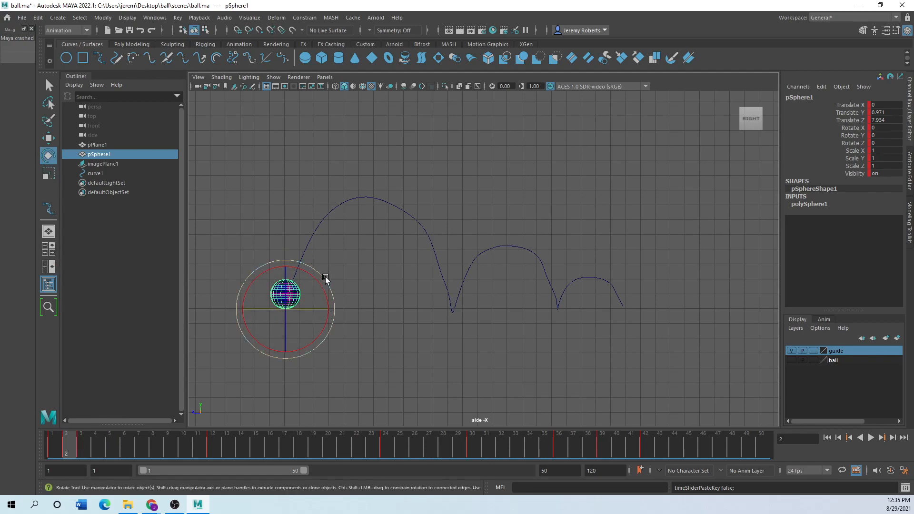
left_click_drag(316, 279, 312, 288)
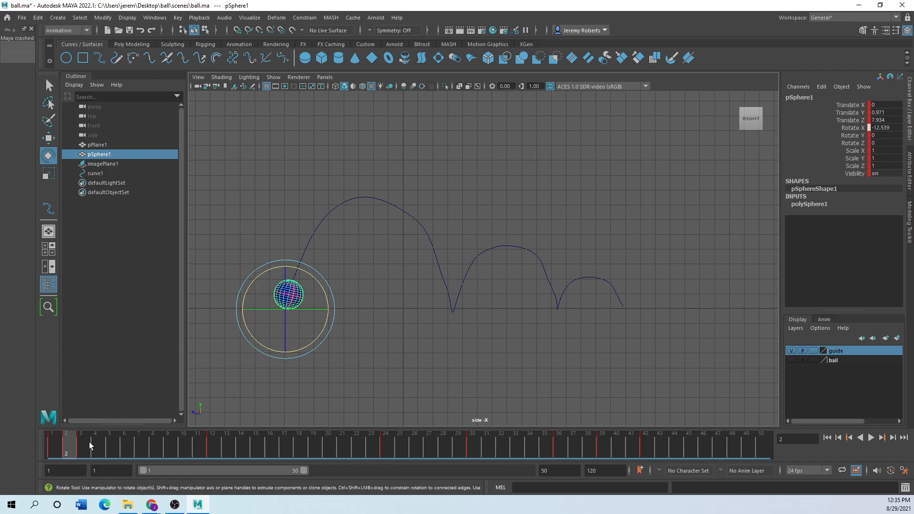
left_click_drag(65, 447, 52, 445)
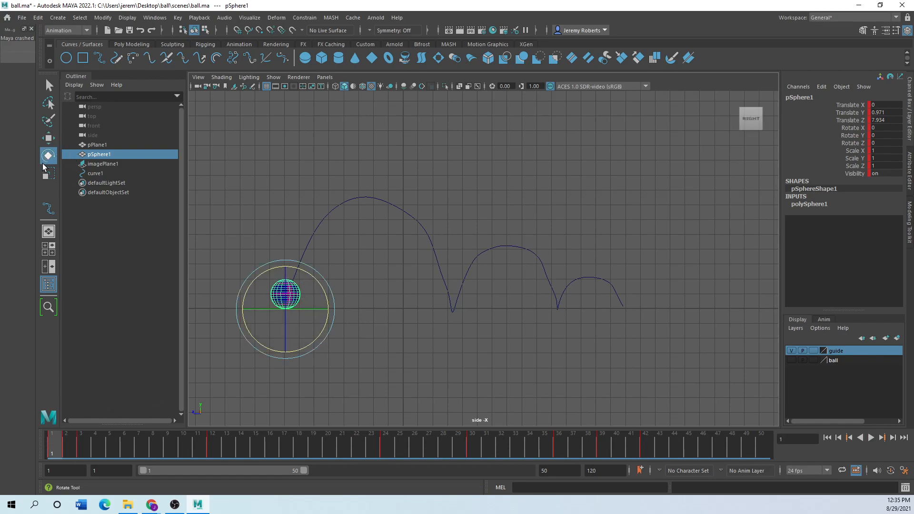
- Squash the ball vertically at frame 1 with the Scale tool and set a key
left_click(48, 177)
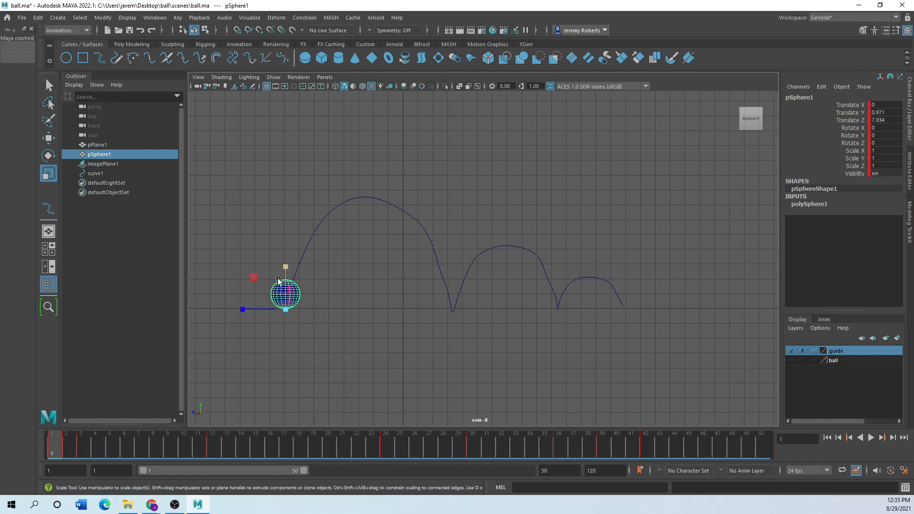
mouse_move(54, 447)
left_mouse_down()
mouse_move(78, 450)
mouse_move(55, 450)
left_mouse_up()
left_click_drag(284, 275, 281, 292)
key("s")
- At frame 2, tilt the ball to about -14.033 in Rotate X, scale it to about 0.868 in Y, and set a key
left_click_drag(57, 448, 66, 444)
key("e")
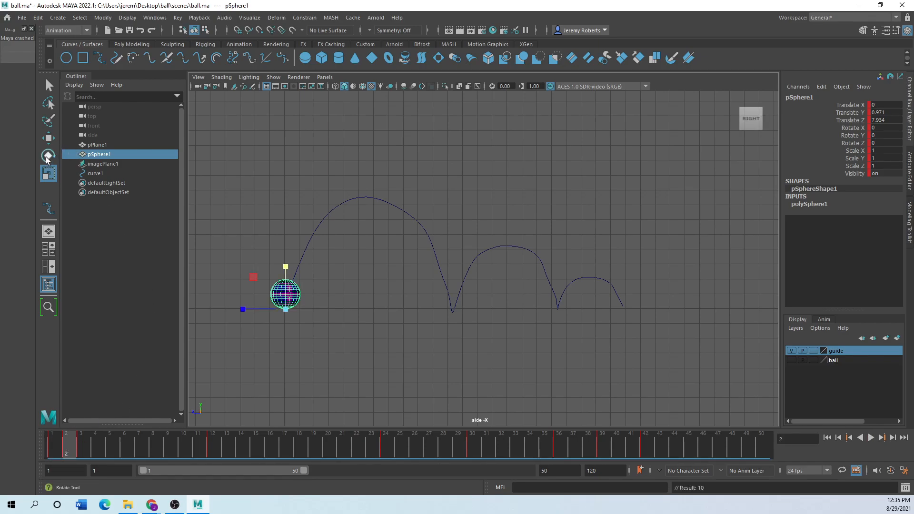
left_click_drag(319, 279, 290, 272)
left_click(48, 174)
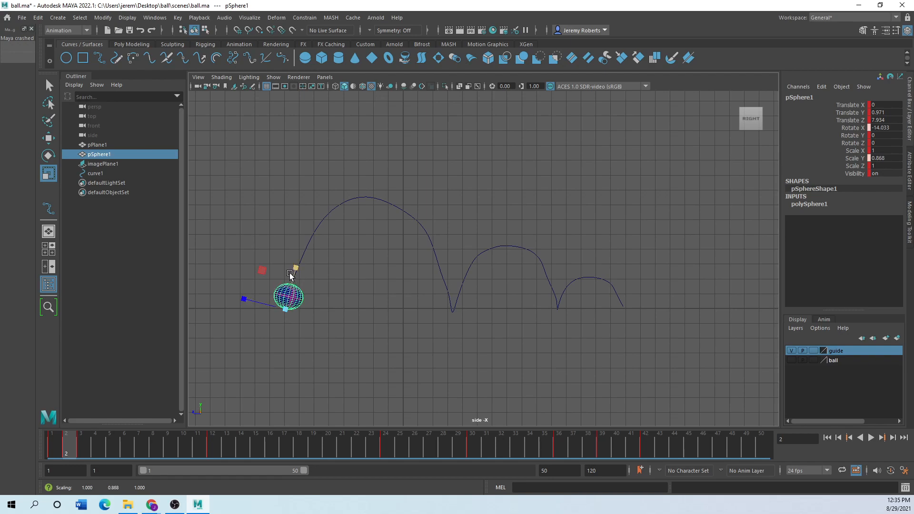
key("s")
- At frame 3, tilt the ball to about -19.462 in Rotate X, stretch it to about 1.515 in Scale Y, and key it
left_click(86, 450)
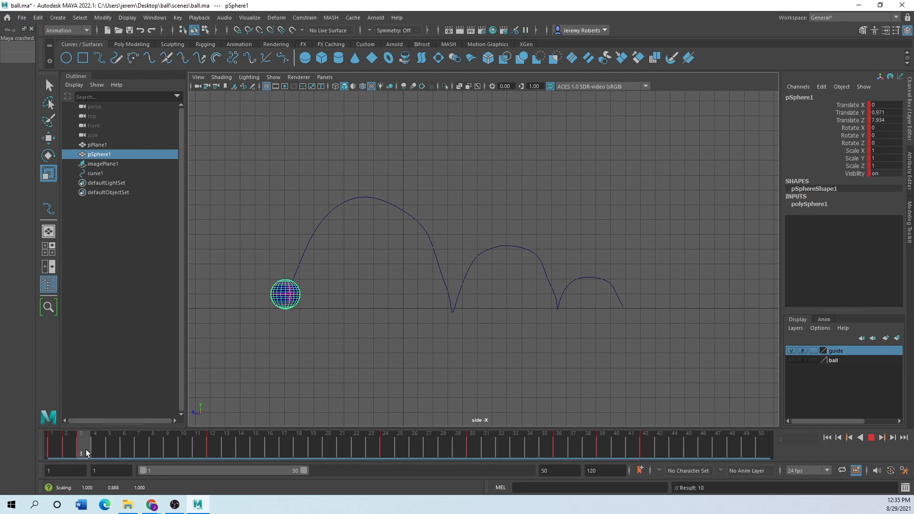
key("e")
left_click_drag(309, 271, 316, 287)
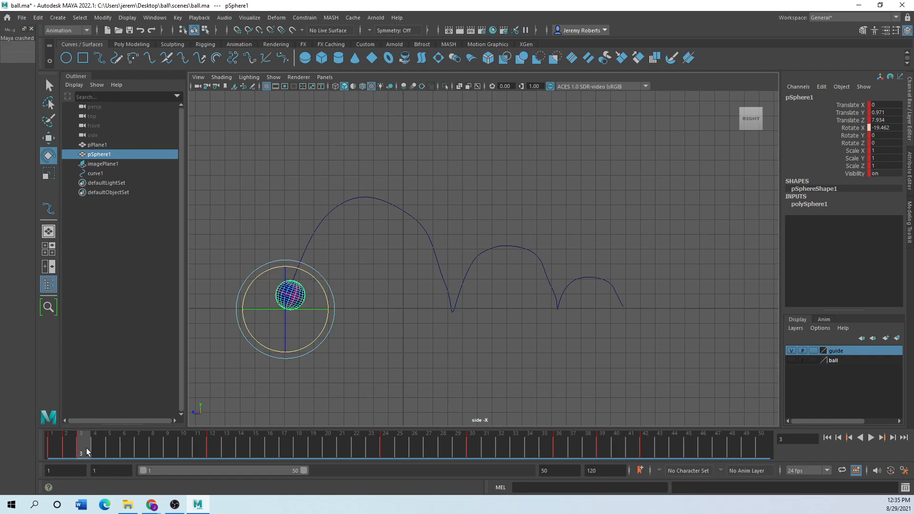
left_click(48, 174)
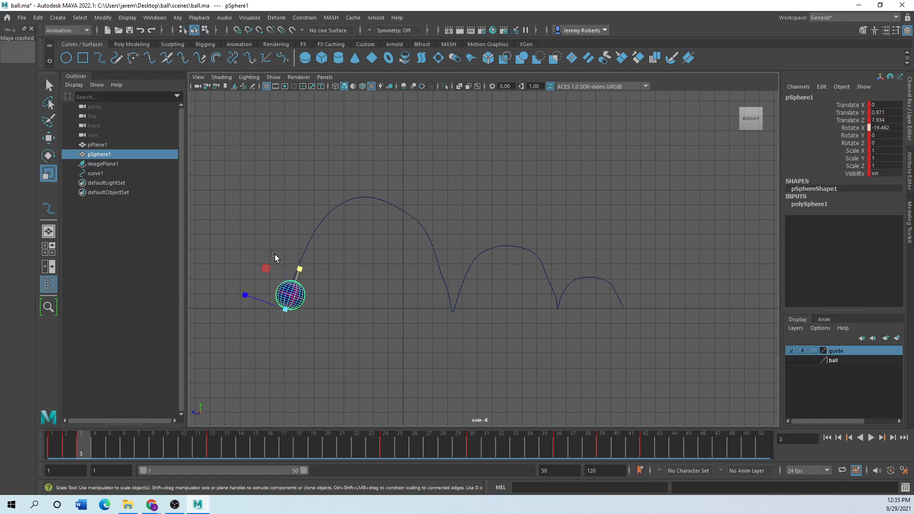
left_click_drag(300, 272, 308, 248)
- Squash the ball to about 0.467 in Scale Y at the frame 24 landing, key it, and copy that key
left_click_drag(87, 447, 386, 513)
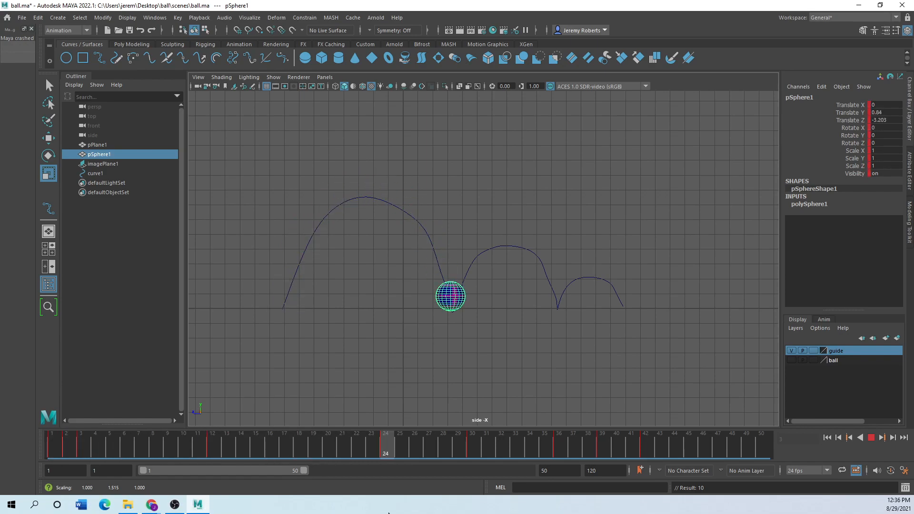
left_click_drag(453, 271, 451, 294)
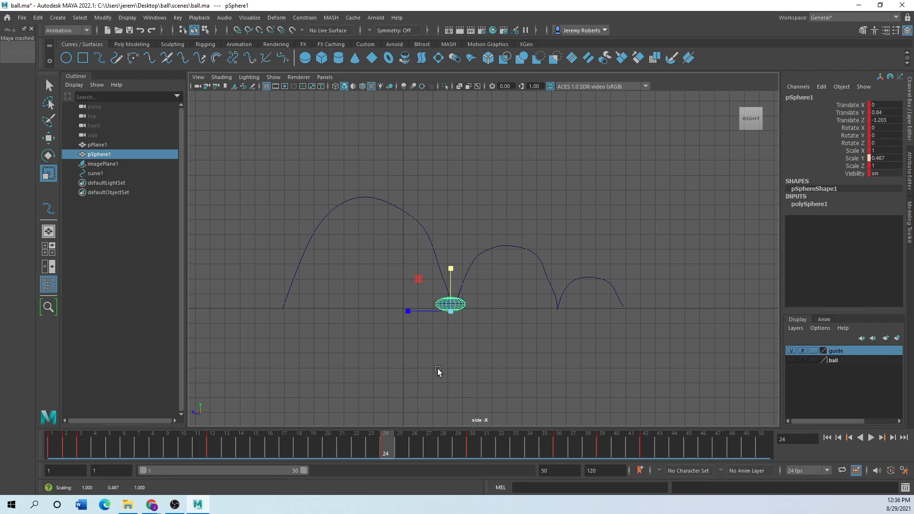
mouse_move(382, 443)
left_mouse_down()
mouse_move(374, 443)
mouse_move(383, 443)
left_mouse_up()
right_click(383, 443)
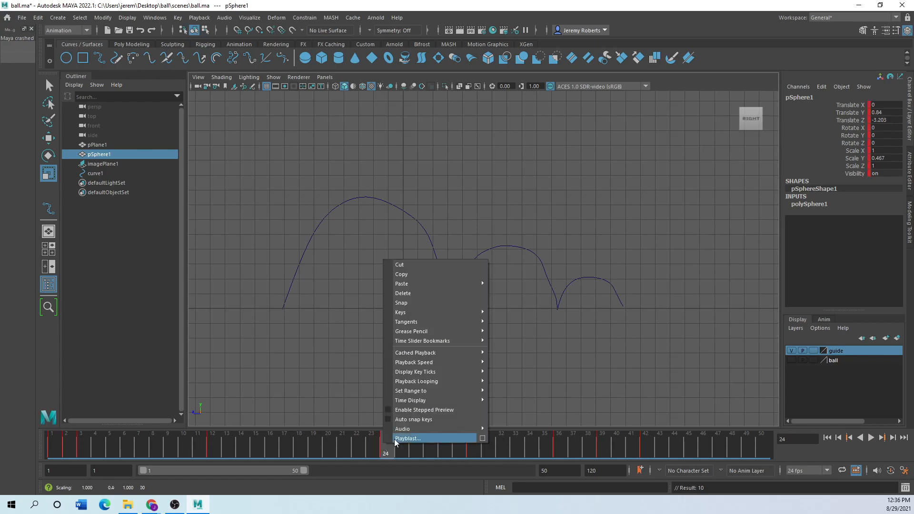
left_click(420, 273)
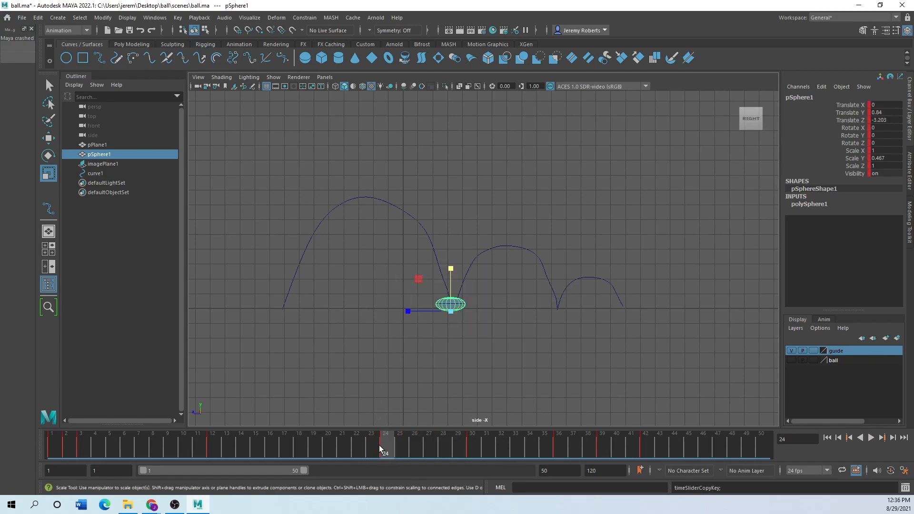
- Paste the copied frame 24 squash key onto frames 23 and 22
left_click(372, 444)
right_click(373, 445)
mouse_move(419, 285)
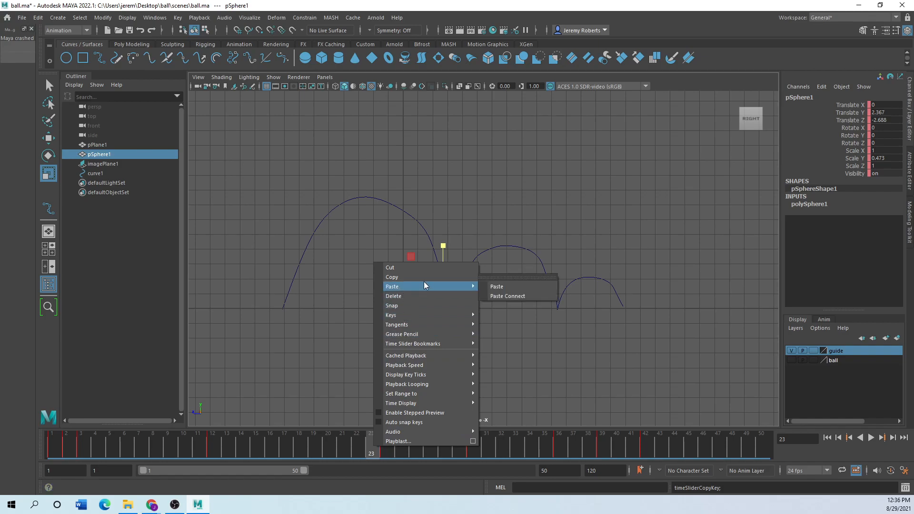
left_click(498, 286)
left_click(358, 444)
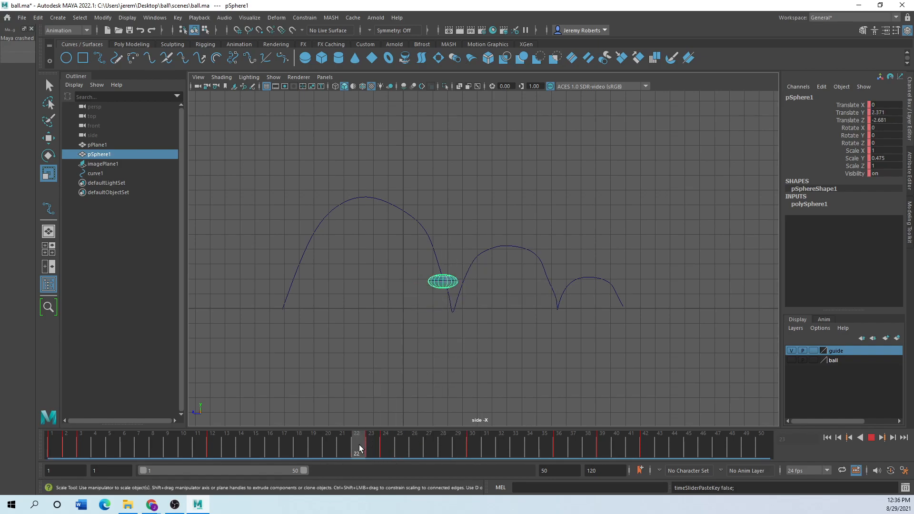
right_click(359, 444)
mouse_move(440, 284)
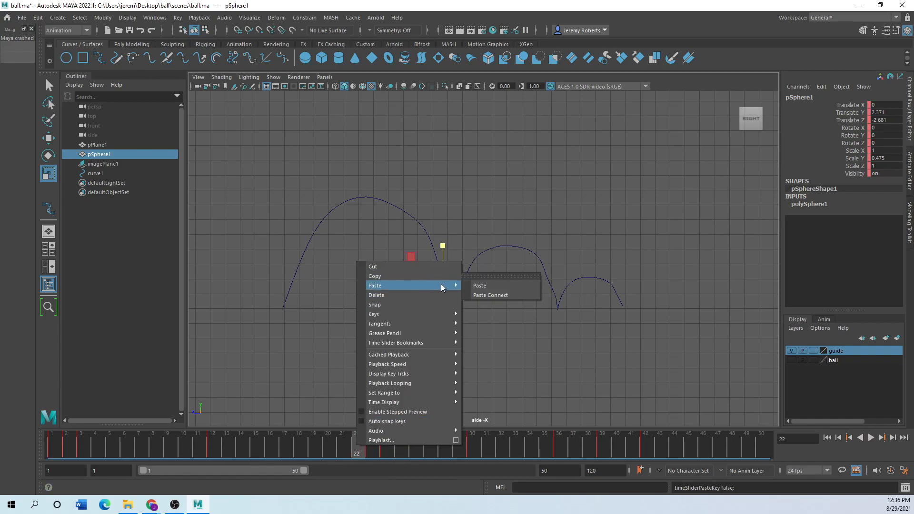
left_click(487, 284)
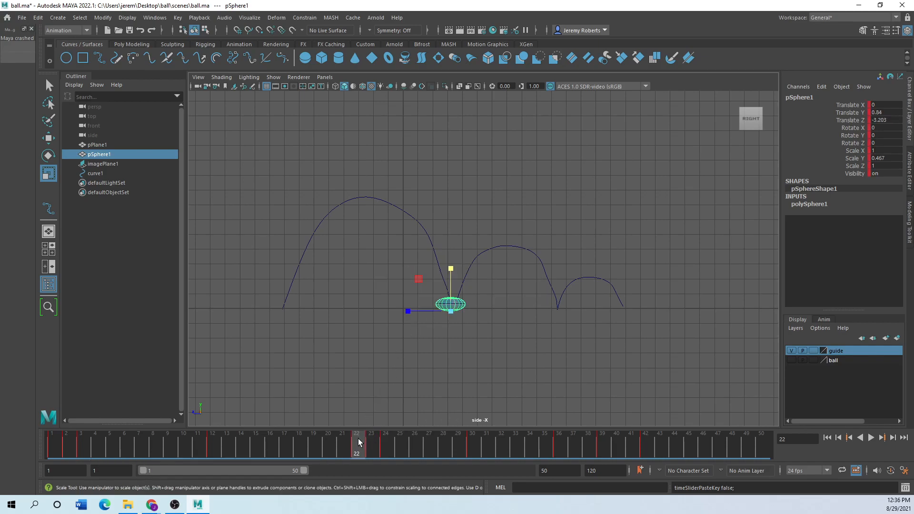
- At frame 23, tilt the ball to about 13.58 in Rotate X, scale it to about 0.736 in Y, and set a key
left_click(367, 439)
left_click(48, 156)
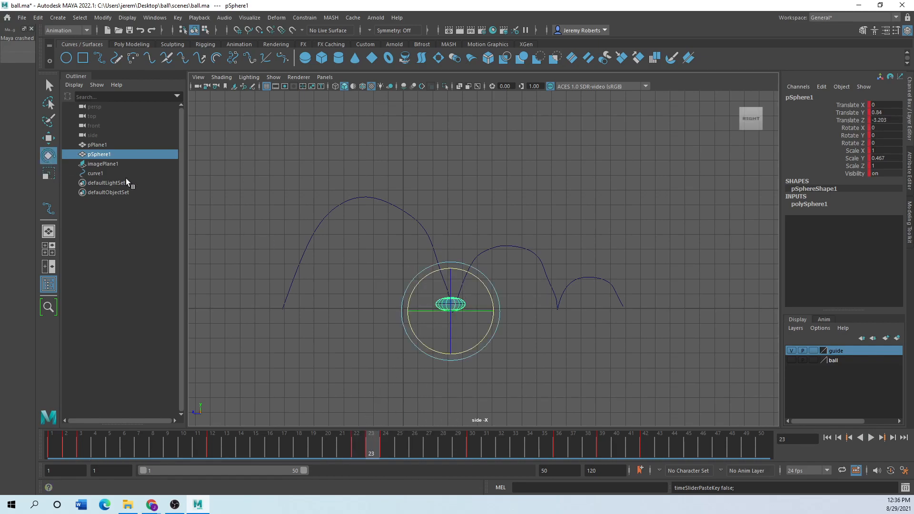
left_click_drag(423, 279, 437, 245)
left_click(48, 173)
left_click(49, 138)
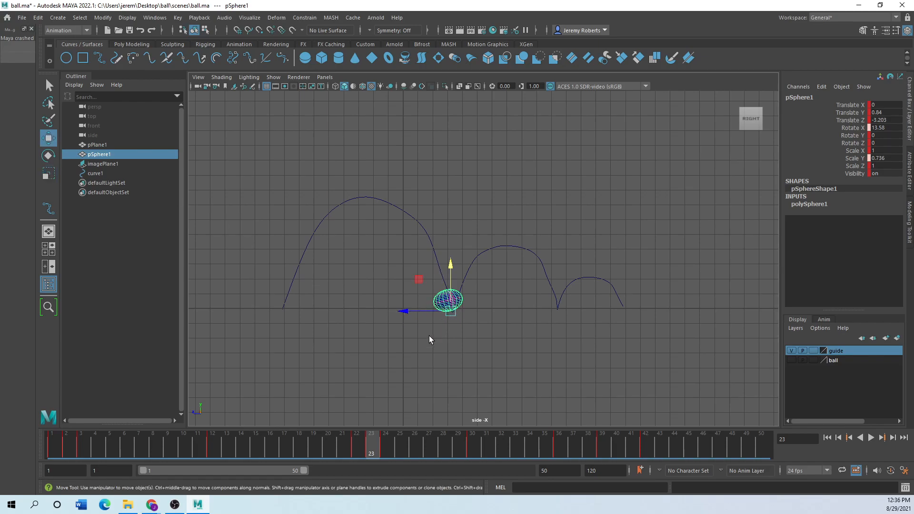
scroll(438, 330, "up", 3)
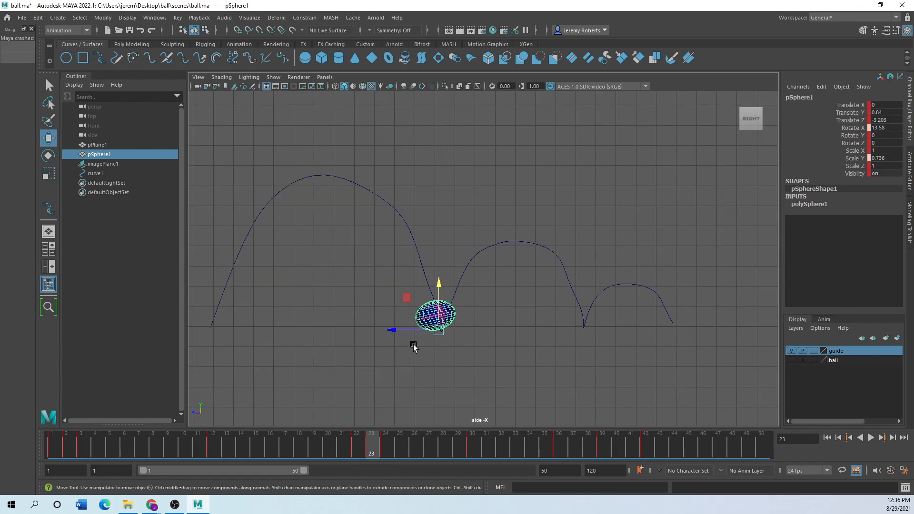
key("s")
- At frame 22, tilt the ball to about 24.853 in Rotate X, stretch it to about 1.237 in Scale Y, and key it
left_click_drag(374, 443, 357, 443)
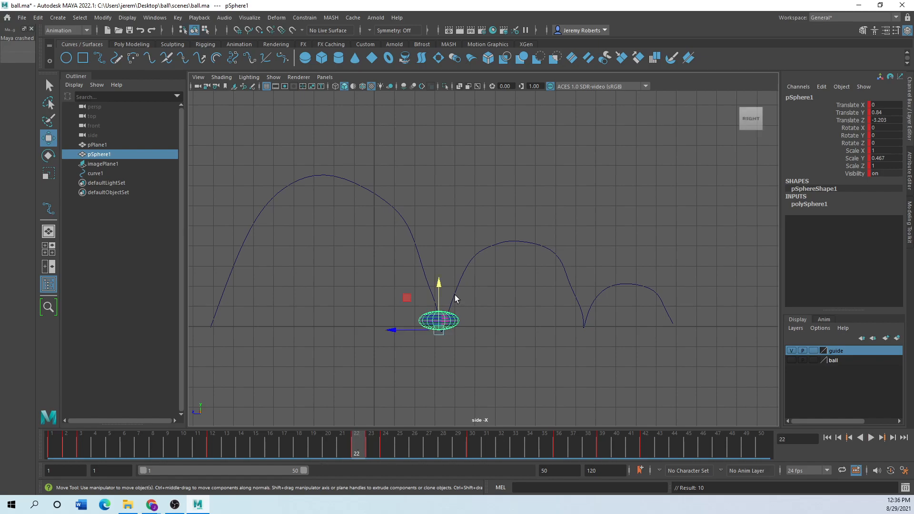
left_click(48, 155)
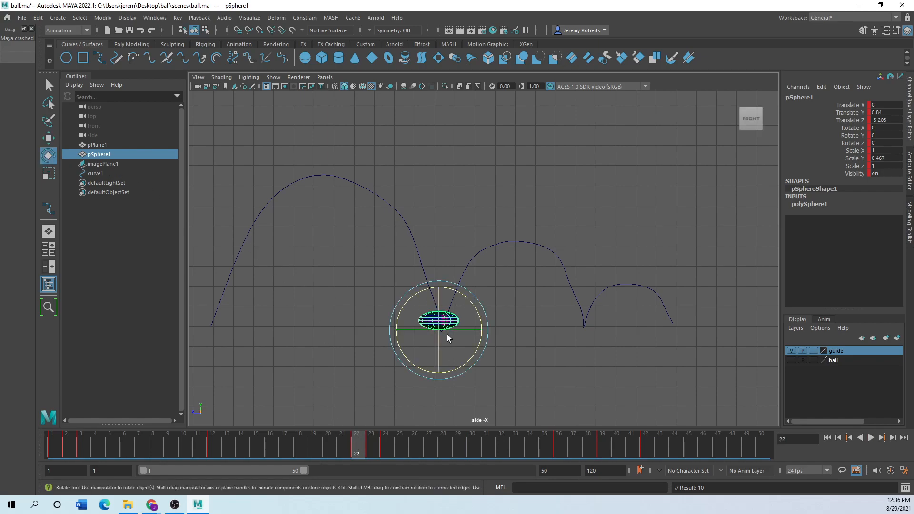
left_click_drag(408, 300, 241, 230)
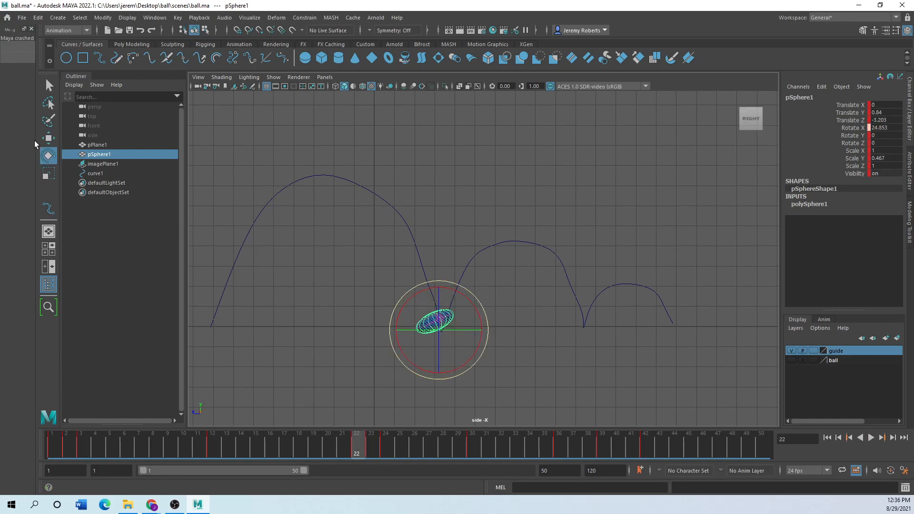
left_click(49, 175)
left_click_drag(423, 292, 393, 232)
key("s")
- Scrub through the first bounce to review the squash and stretch between takeoff and landing
mouse_move(357, 450)
left_mouse_down()
mouse_move(87, 449)
mouse_move(141, 449)
mouse_move(439, 508)
mouse_move(334, 500)
left_mouse_up()
right_click(335, 501)
left_click_drag(226, 449, 212, 490)
right_click(217, 490)
left_click_drag(178, 455, 186, 483)
right_click(191, 484)
left_click_drag(145, 456, 399, 474)
- Copy the frame 24 squash key and paste it onto frames 25 and 26
left_click(390, 445)
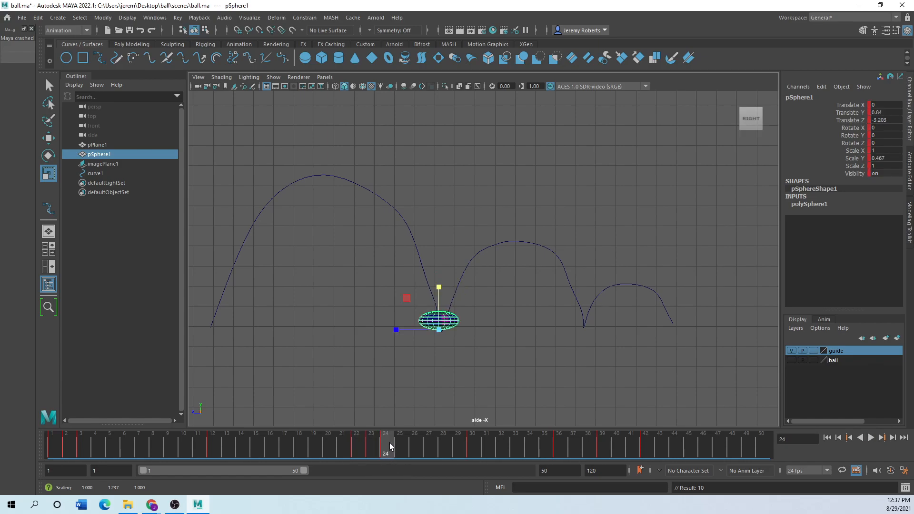
right_click(389, 442)
left_click(417, 275)
left_click(396, 438)
right_click(396, 438)
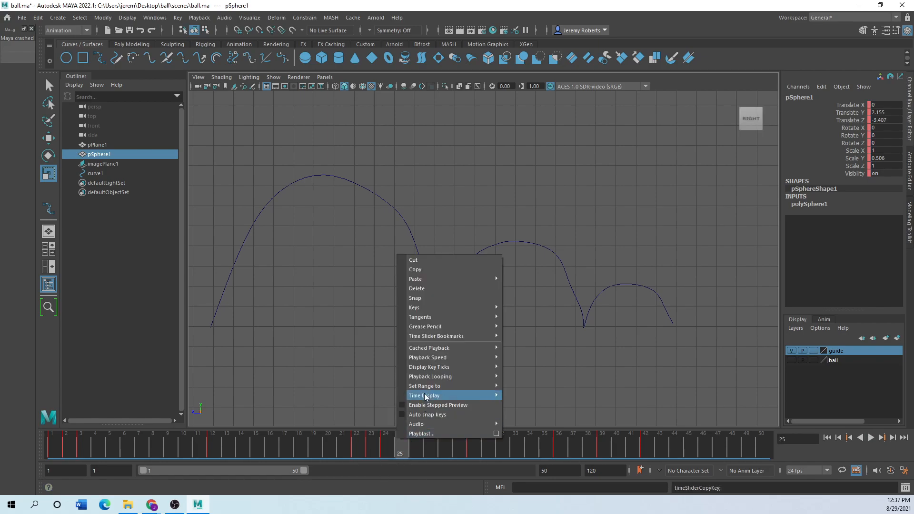
mouse_move(438, 278)
left_click(514, 279)
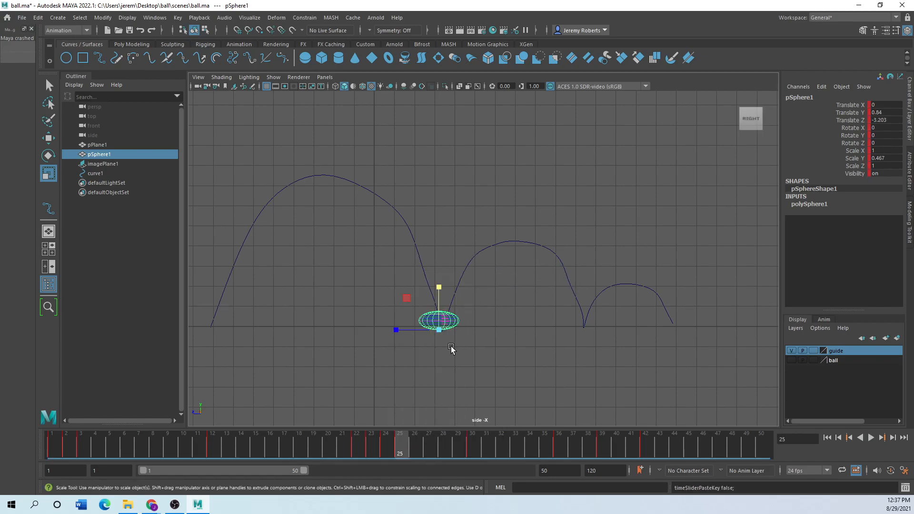
left_click(410, 444)
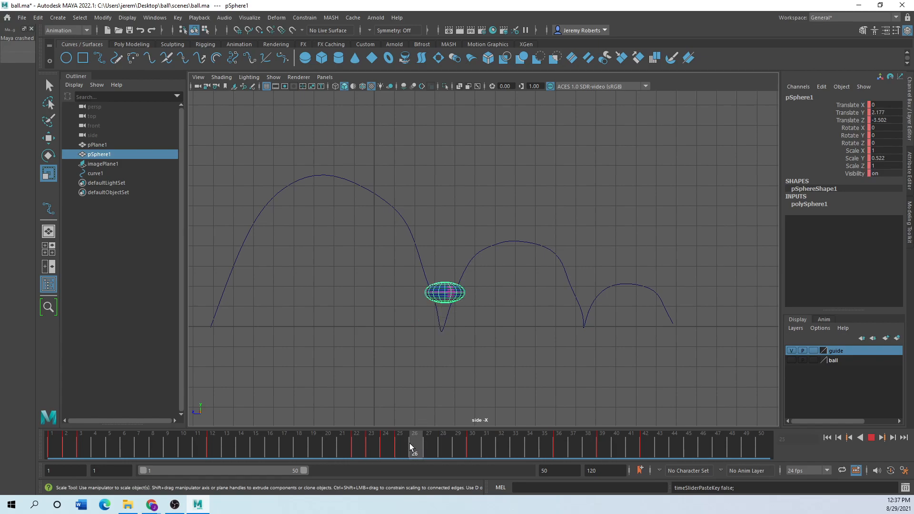
right_click(412, 443)
mouse_move(491, 283)
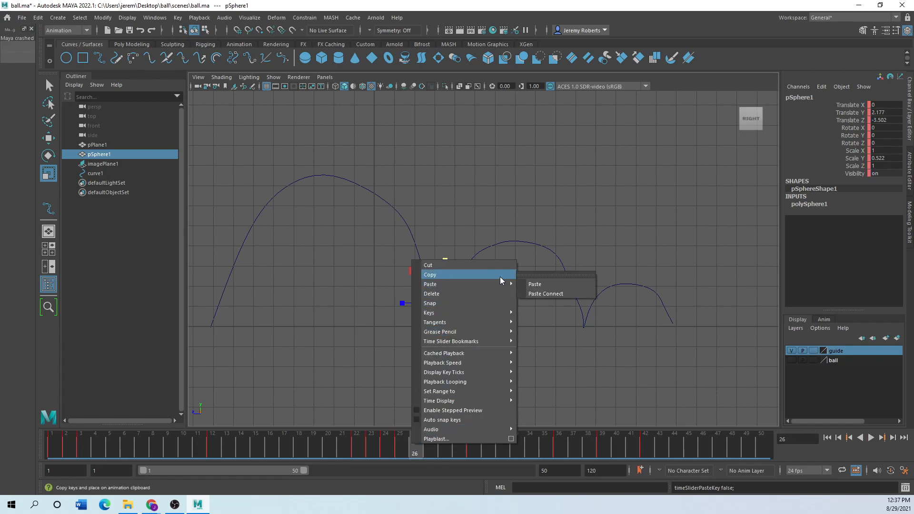
left_click(528, 284)
- At frame 25, tilt the ball to about -12.979 in Rotate X, scale it to about 0.75 in Y, and key it
mouse_move(413, 442)
left_mouse_down()
mouse_move(385, 446)
mouse_move(396, 446)
left_mouse_up()
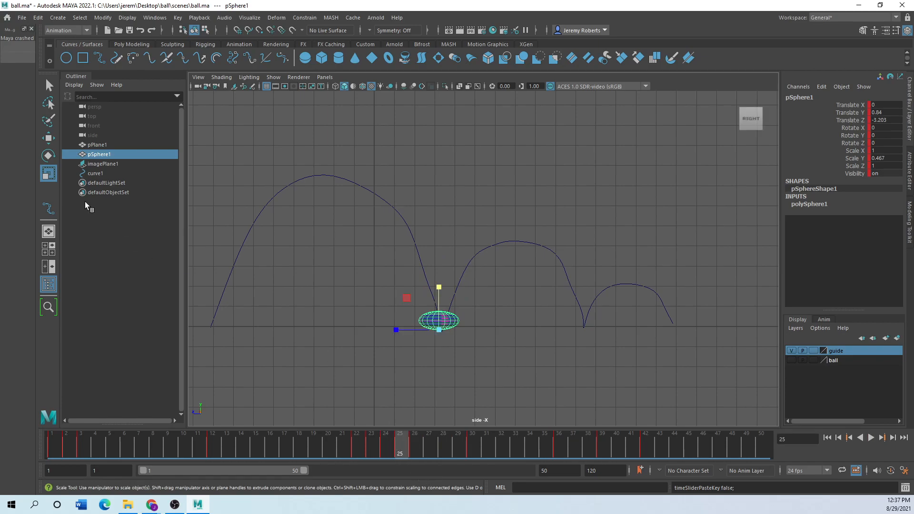
left_click(48, 156)
left_click_drag(454, 290, 460, 292)
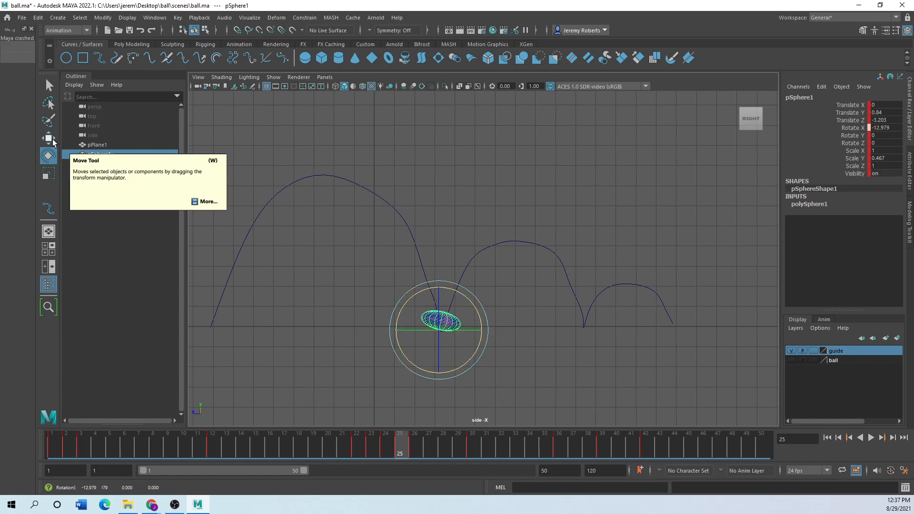
left_click(48, 174)
mouse_move(454, 293)
left_mouse_down()
mouse_move(444, 295)
mouse_move(452, 268)
mouse_move(455, 277)
left_mouse_up()
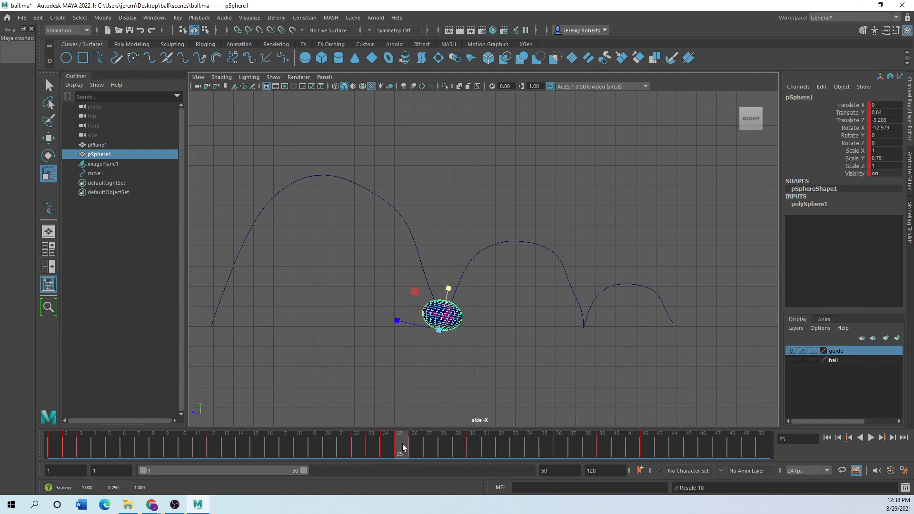
- At frame 26, tilt the ball to about -18.967 in Rotate X, scale it to about 1.051 in Y, and key it
left_click(414, 445)
left_click(48, 157)
left_click_drag(462, 292, 476, 247)
left_click(47, 174)
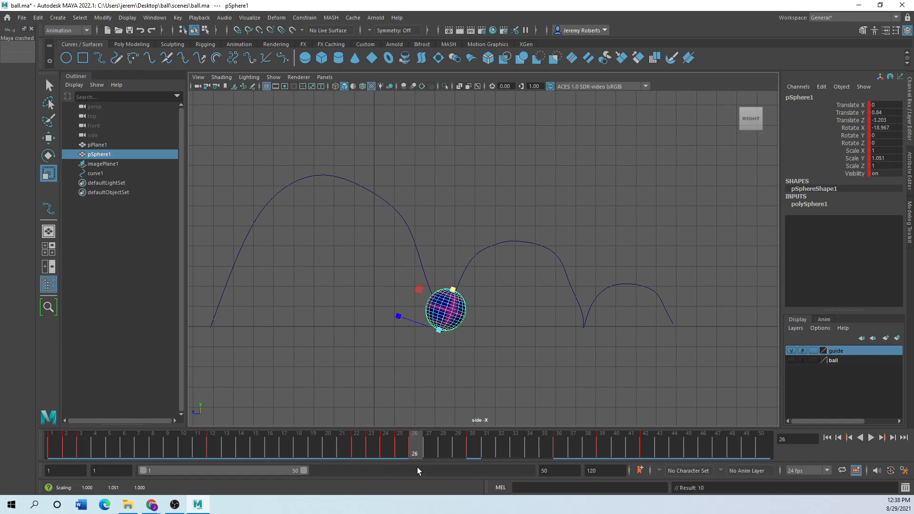
- Play the animation from frame 1 to check the first bounce, and stop playback
left_click_drag(414, 438, 50, 474)
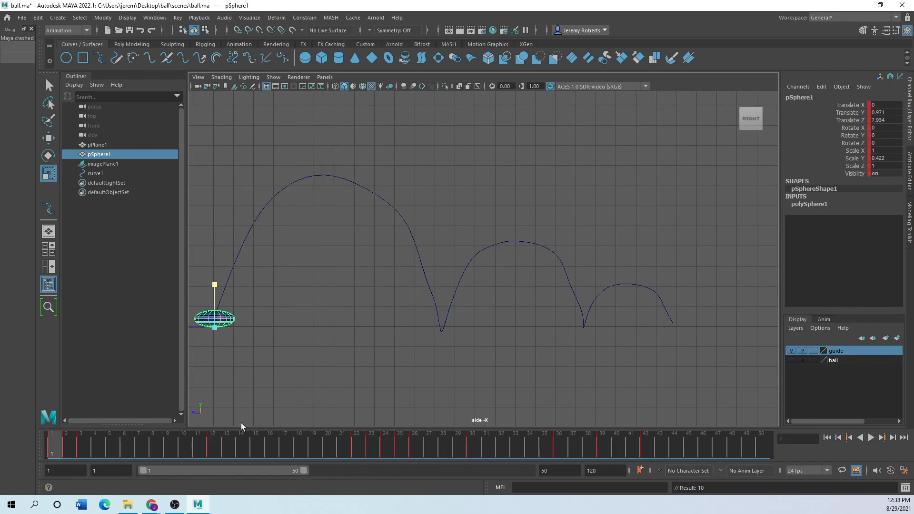
left_click(871, 438)
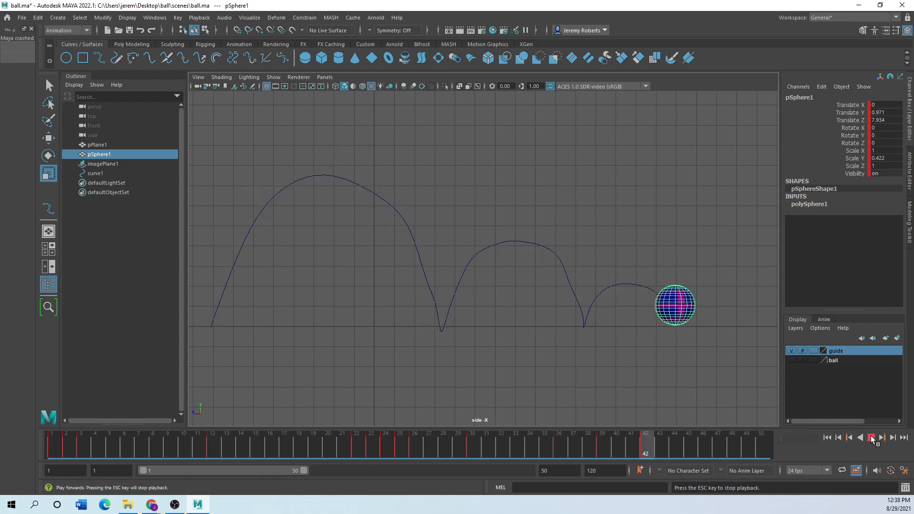
left_click(871, 438)
- Squash the ball to about 0.711 in Scale Y at the frame 36 landing, key it, and paste a copy of that key at frame 35
left_click_drag(679, 446, 558, 463)
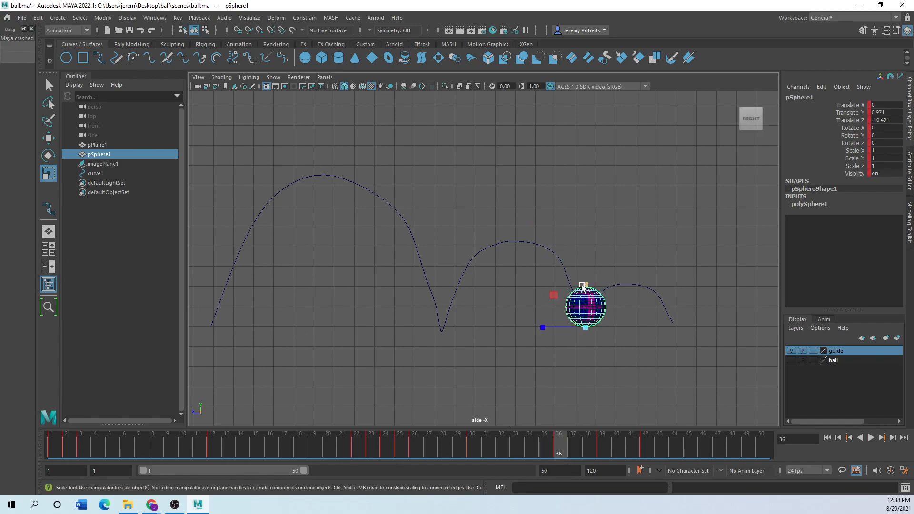
left_click_drag(586, 285, 586, 297)
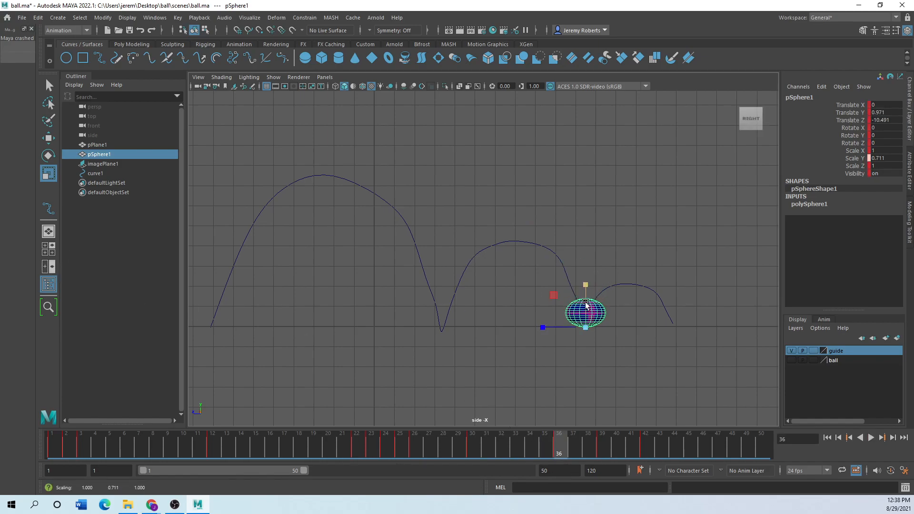
left_click_drag(559, 447, 547, 447)
right_click(555, 442)
left_click(603, 273)
right_click(548, 447)
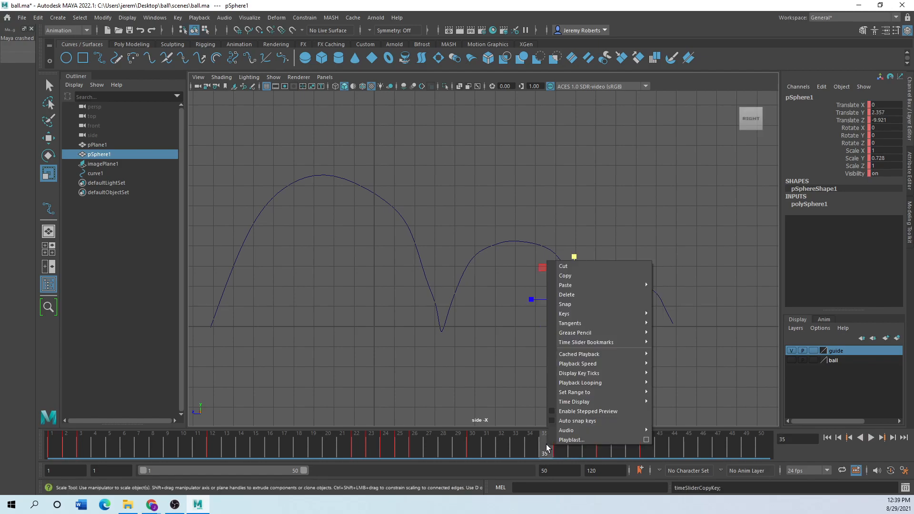
mouse_move(595, 286)
left_click(668, 284)
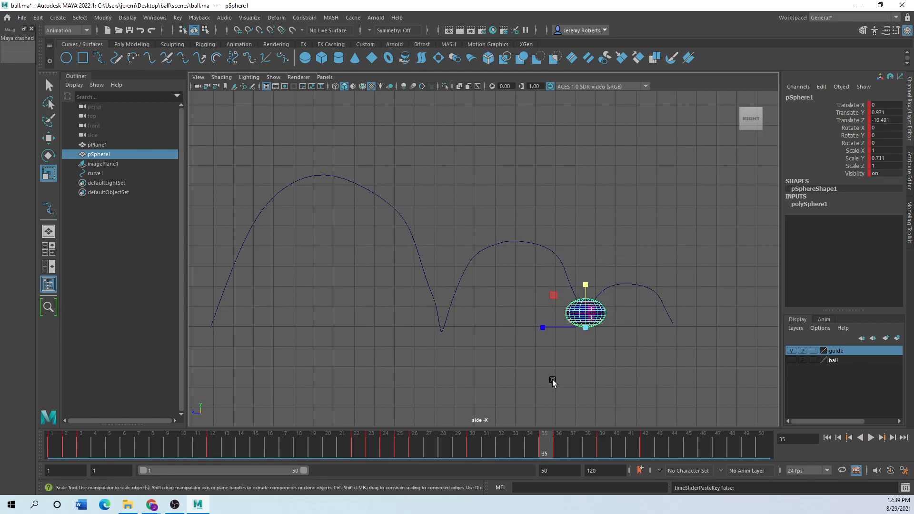
- At frame 35, tilt the ball to about 11 degrees in Rotate X, stretch it along its Y axis, and set a key
left_click(48, 157)
left_click_drag(550, 303, 545, 311)
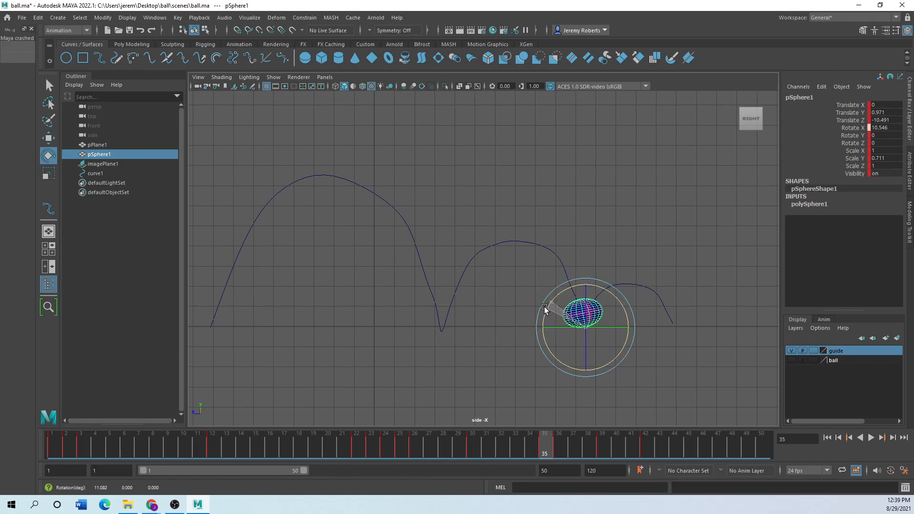
left_click(48, 175)
left_click_drag(575, 289, 569, 273)
key("s")
- Reduce the frame 36 squash to about 0.861 in Scale Y, key it, and paste a copy of that key at frame 37
left_click_drag(548, 438, 559, 460)
left_click_drag(586, 284, 588, 290)
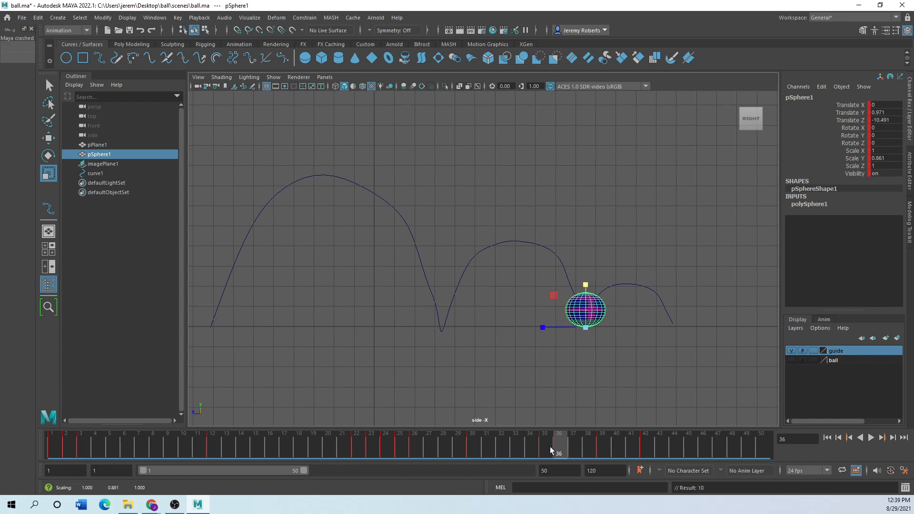
mouse_move(560, 442)
left_mouse_down()
mouse_move(570, 445)
mouse_move(559, 446)
left_mouse_up()
right_click(558, 445)
left_click(581, 278)
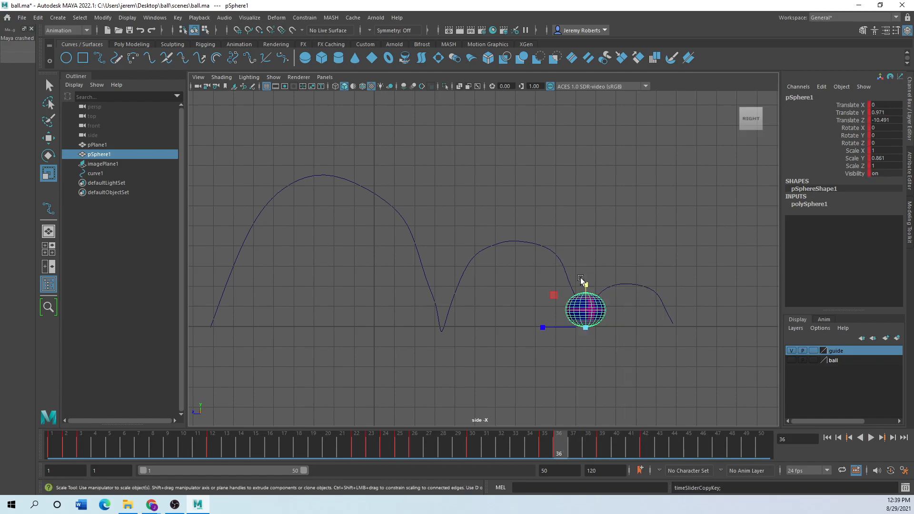
left_click(571, 436)
right_click(571, 435)
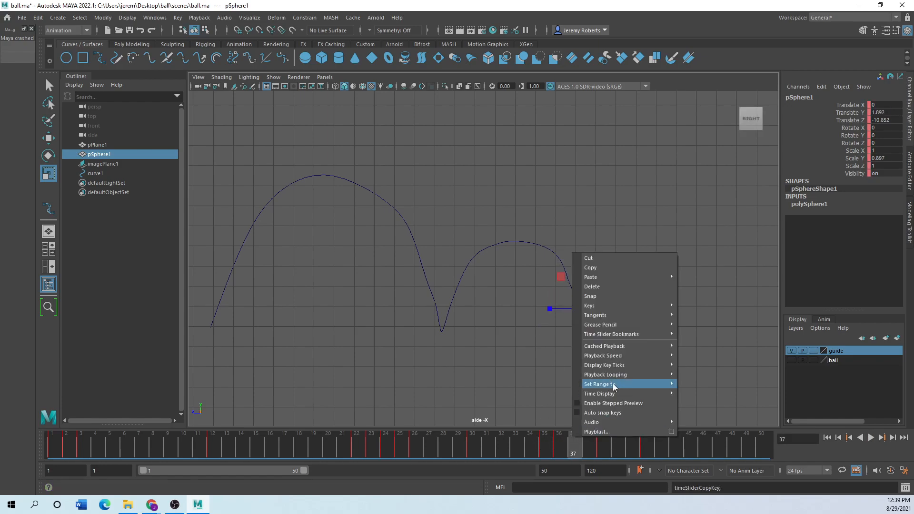
mouse_move(604, 277)
left_click(695, 276)
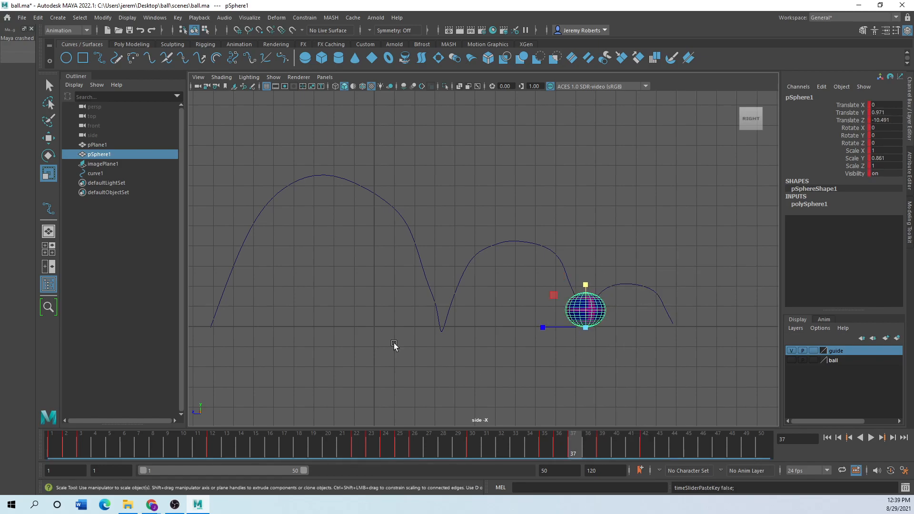
- At frame 37, tilt the ball to about -12.666 in Rotate X and scale it to about 0.949 in Y
left_click(49, 155)
left_click_drag(608, 292, 615, 297)
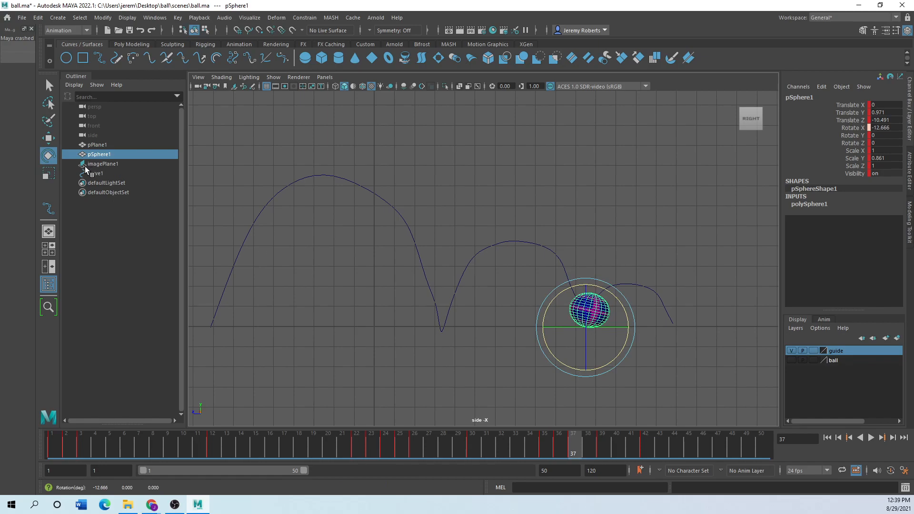
left_click(48, 174)
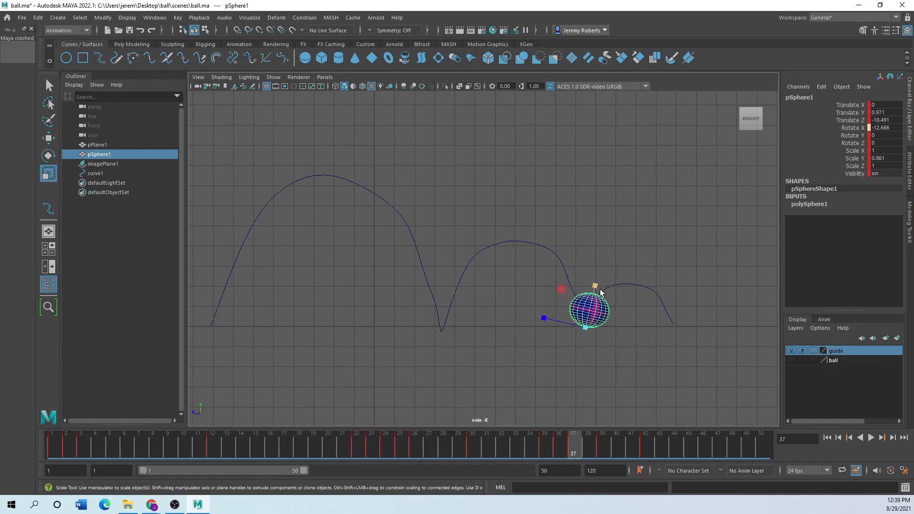
left_click_drag(594, 289, 596, 287)
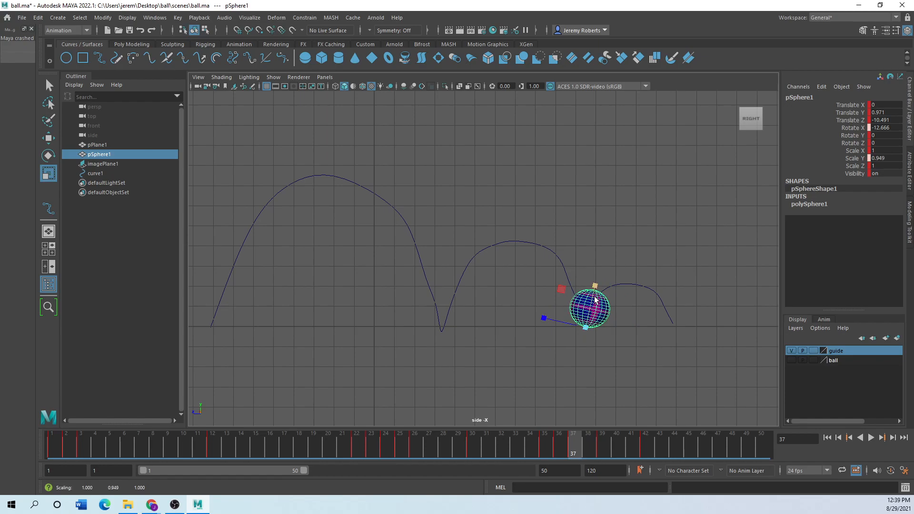
- Scrub through the animation to review all the bounces, and switch to the four-view layout
left_click_drag(573, 438, 642, 447)
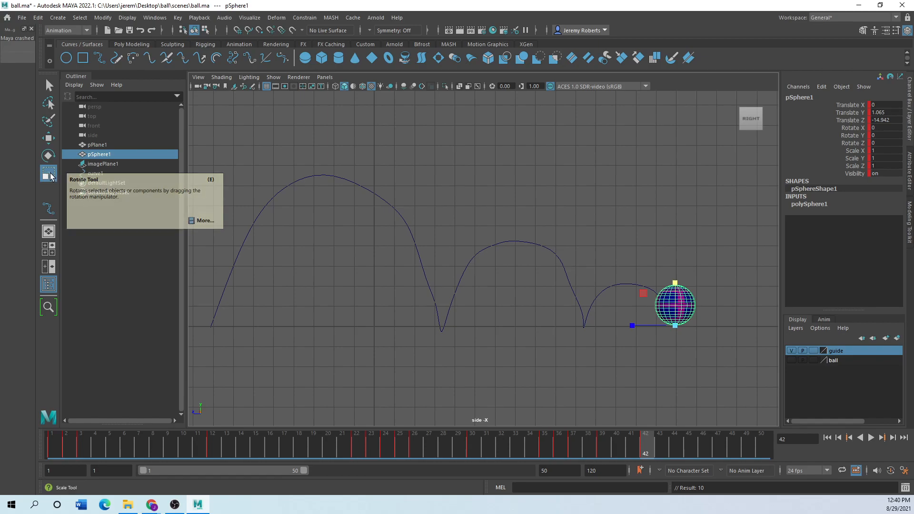
left_click_drag(645, 447, 95, 442)
key("space")
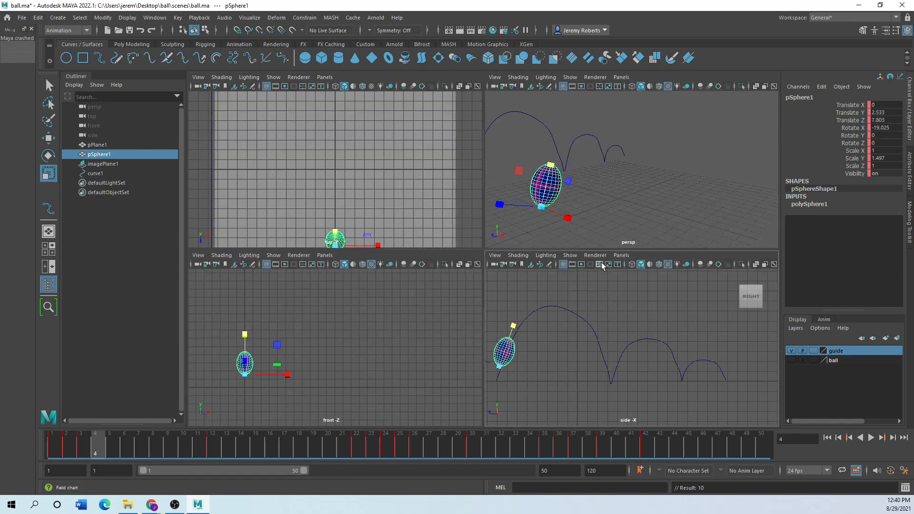
- Play back and scrub the bounce animation in the perspective view to check the ball's motion and timing
key("space")
left_click(432, 357)
key("f")
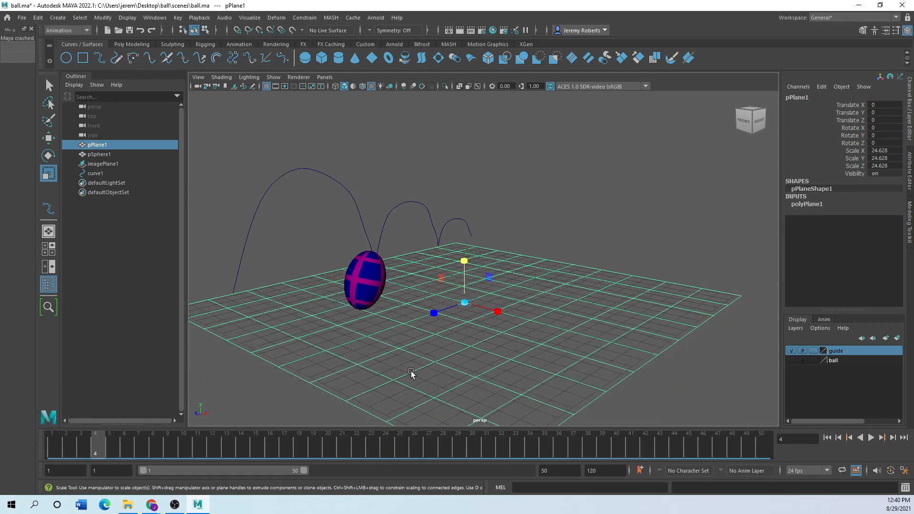
left_click_drag(321, 449, 24, 445)
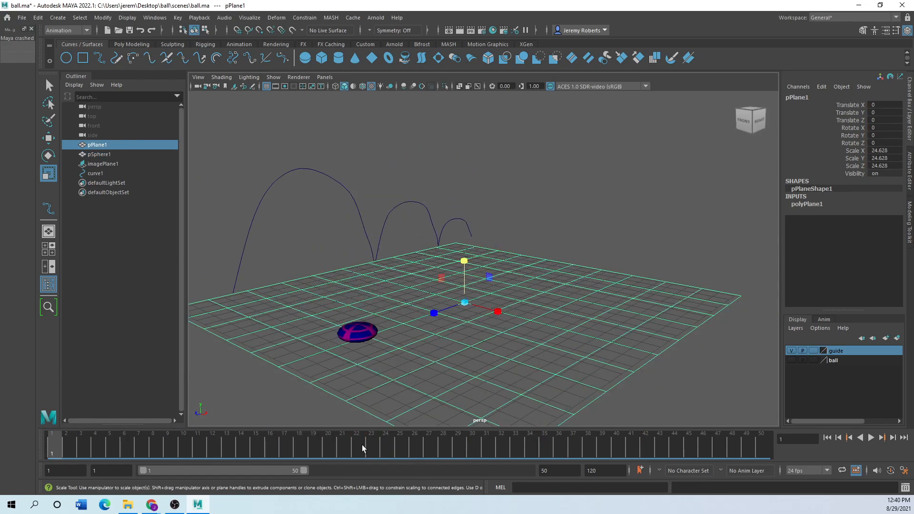
left_click(871, 438)
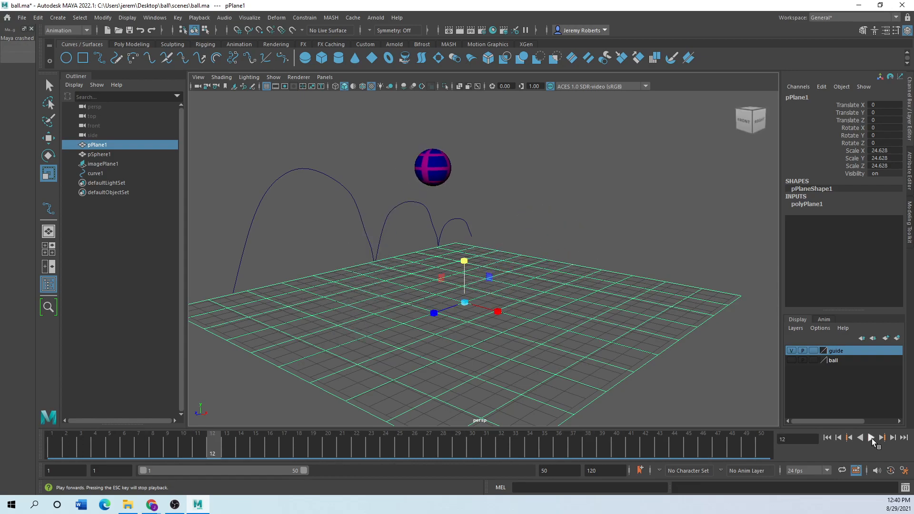
left_click(870, 437)
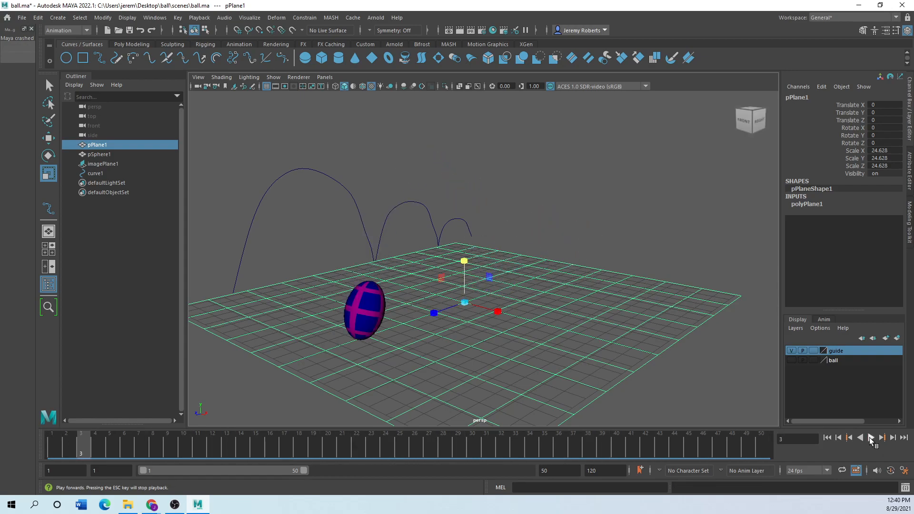
key("alt+v")
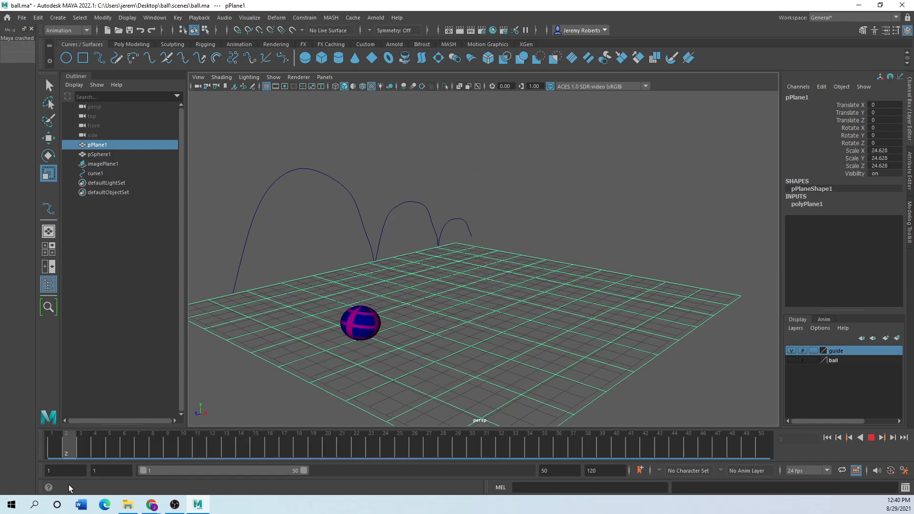
left_click_drag(51, 479, 71, 505)
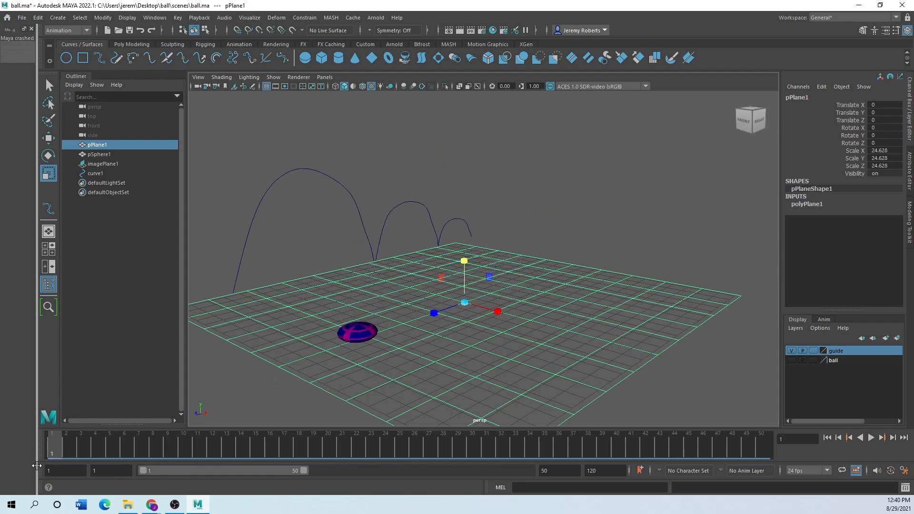
left_click_drag(58, 441, 579, 513)
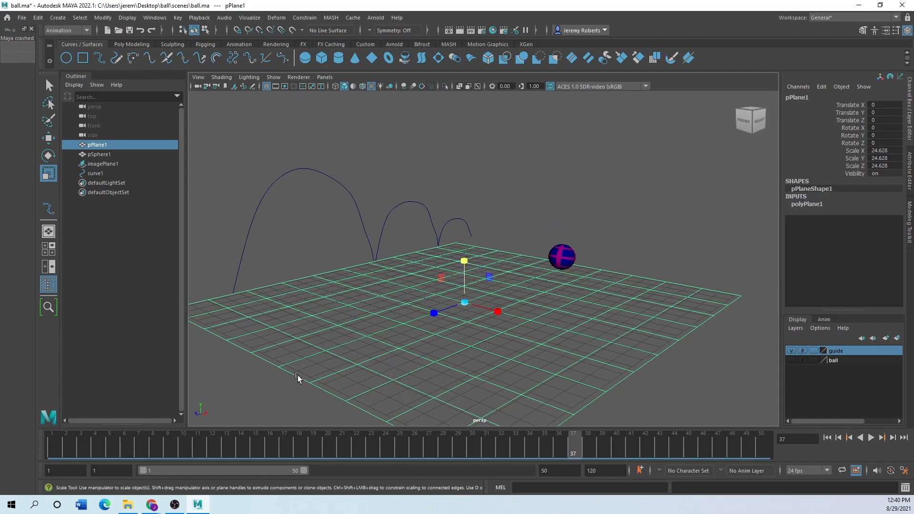
- In the side view, tilt the ball to about -28.91 in Rotate X at frame 39 and set a key
key("space")
key("space")
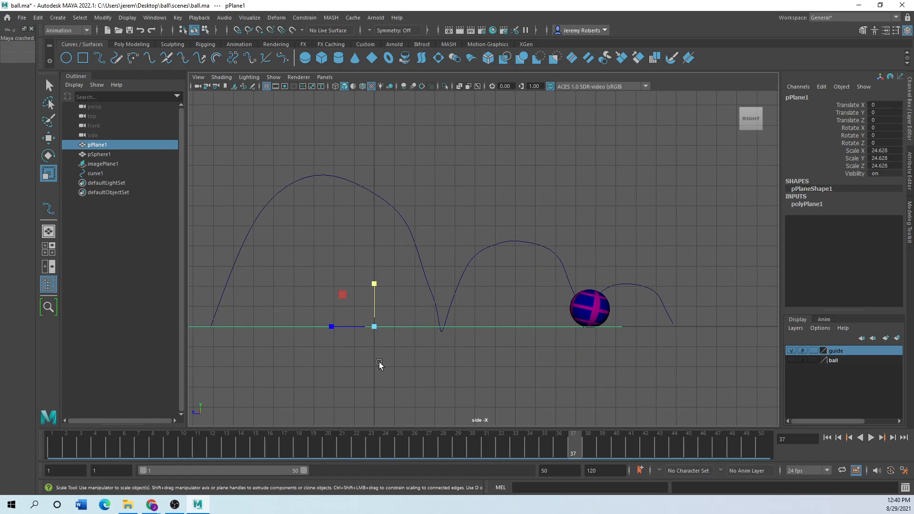
key("space")
key("space")
left_click(583, 308)
mouse_move(580, 447)
left_mouse_down()
mouse_move(616, 452)
mouse_move(573, 453)
mouse_move(589, 452)
left_mouse_up()
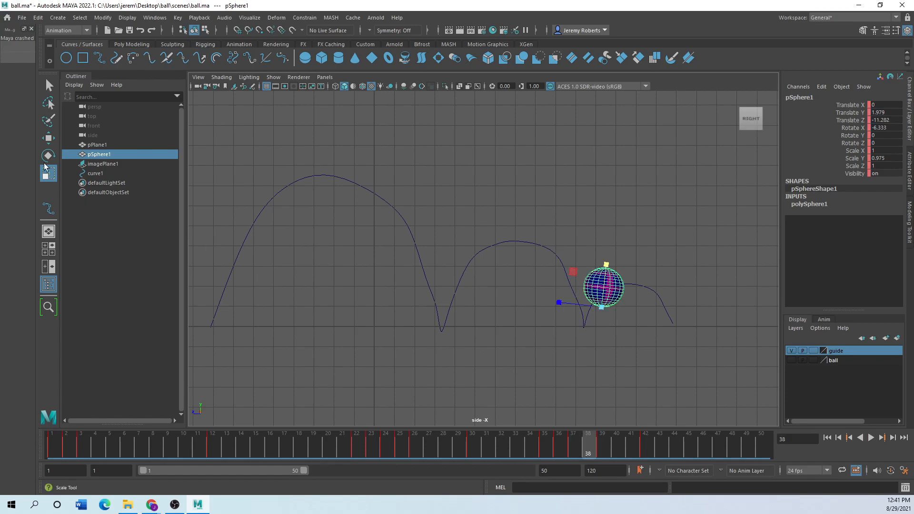
key("e")
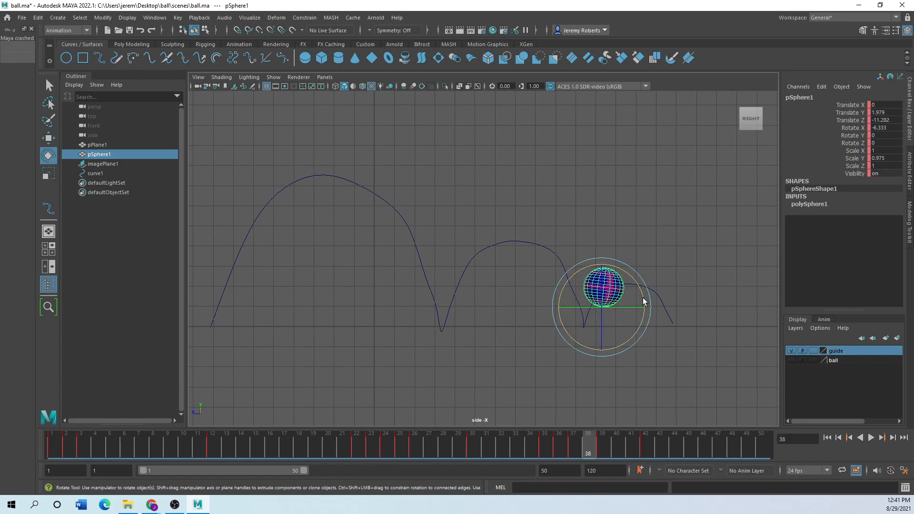
left_click_drag(638, 289, 656, 310)
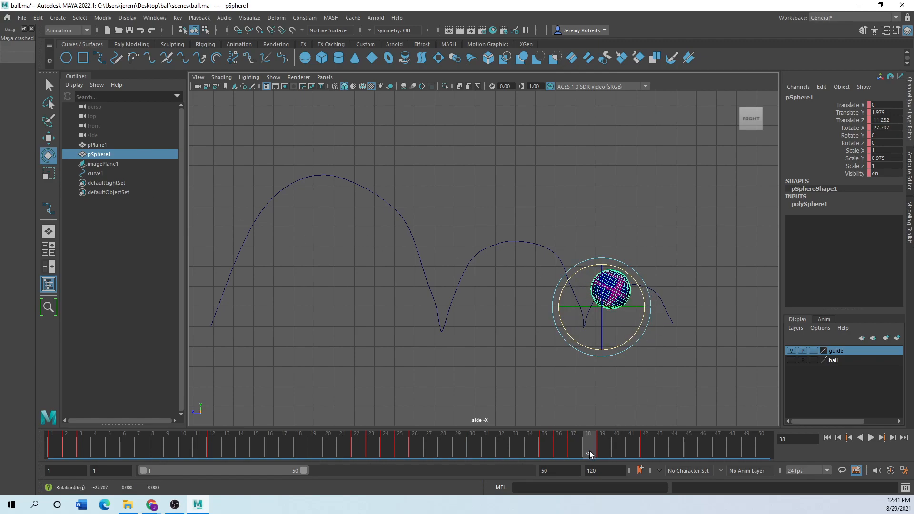
left_click_drag(589, 453, 601, 452)
left_click_drag(664, 273, 671, 287)
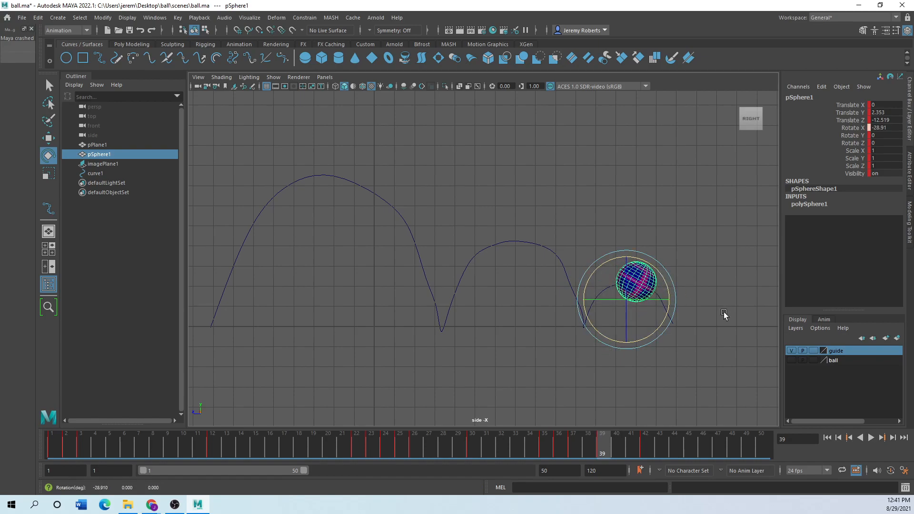
key("s")
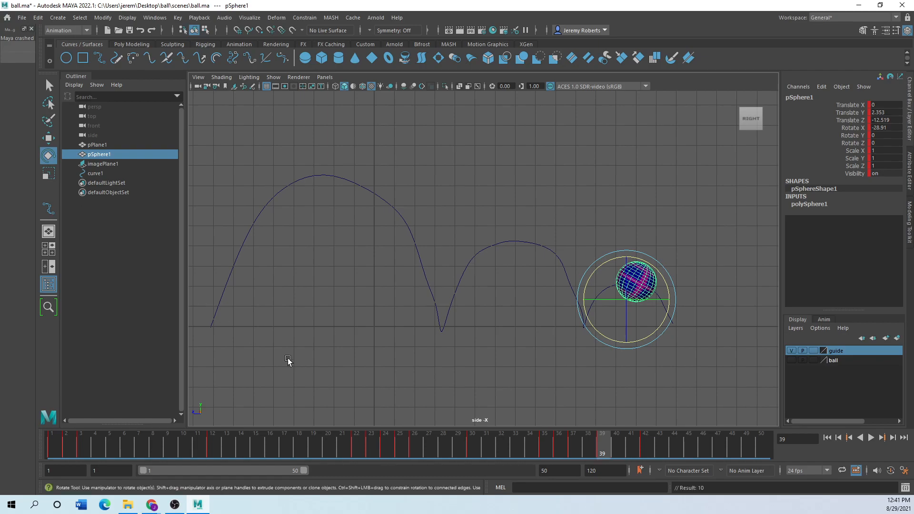
- At frame 41, rotate the ball to about -72.476 in Rotate X and set a key
left_click_drag(604, 442, 633, 443)
left_click_drag(627, 307, 660, 264)
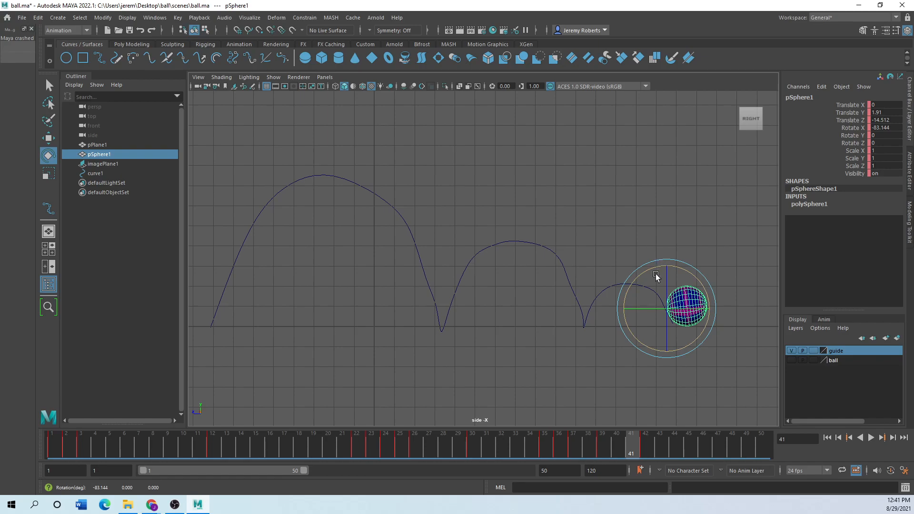
mouse_move(631, 447)
left_mouse_down()
mouse_move(545, 449)
mouse_move(646, 456)
mouse_move(560, 456)
mouse_move(627, 449)
left_mouse_up()
left_click_drag(715, 288, 707, 354)
key("s")
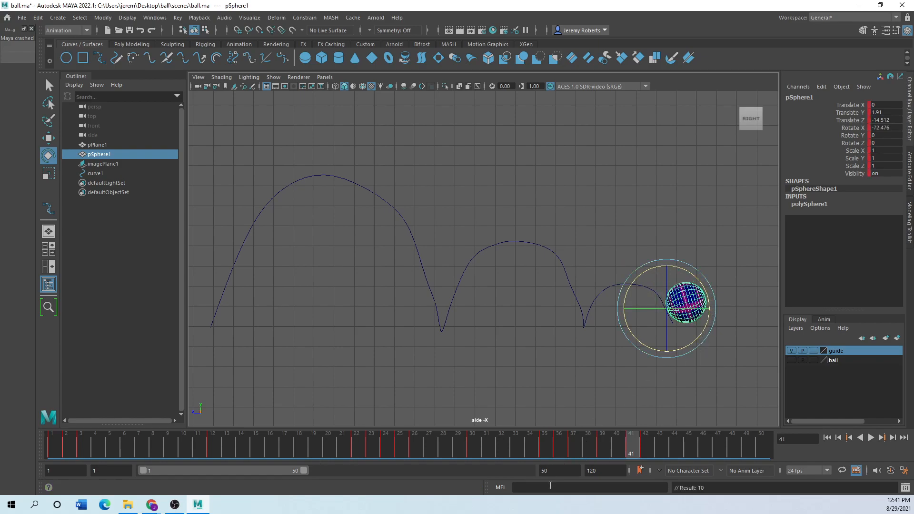
- At frame 42, try rolling the ball forward to about -126.501 in Rotate X, 2.626 in Translate Y and -16.313 in Translate Z, and key it
left_click(646, 442)
left_click_drag(712, 305, 742, 339)
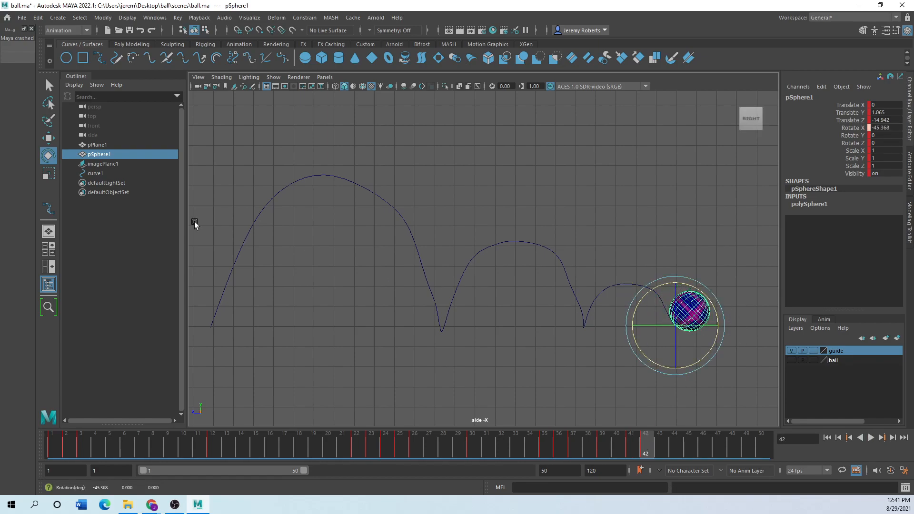
left_click(48, 138)
left_click_drag(645, 329, 703, 311)
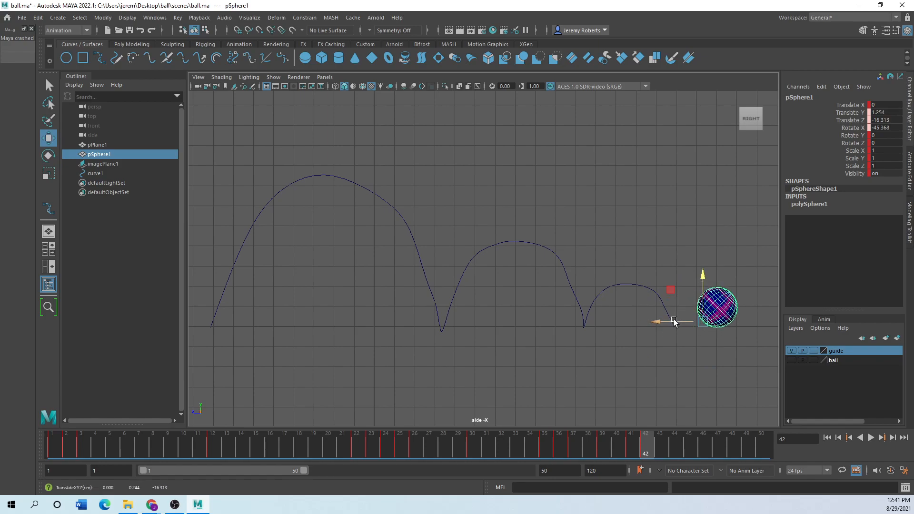
left_click(48, 156)
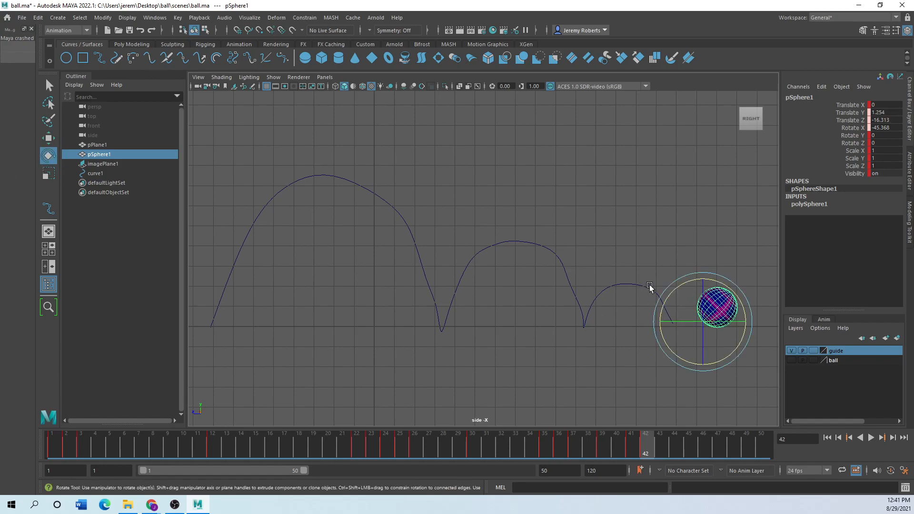
left_click_drag(663, 302, 705, 268)
key("w")
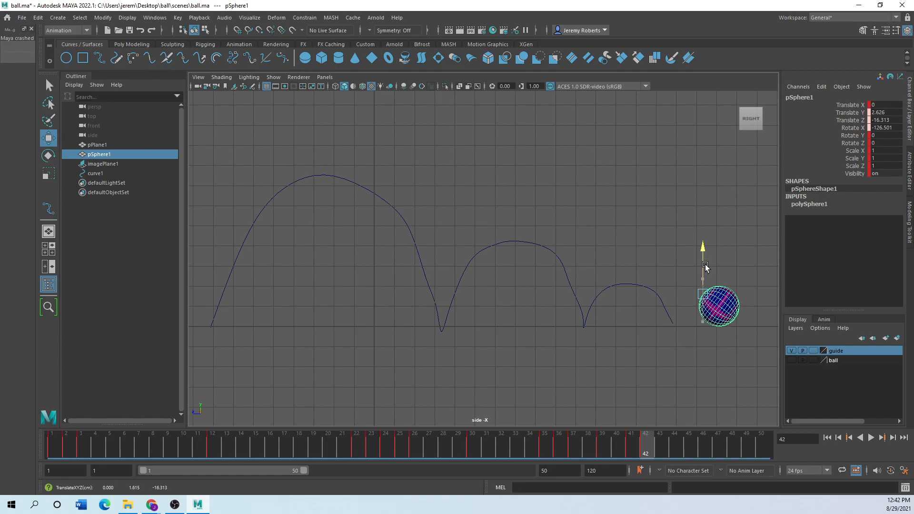
key("alt+v")
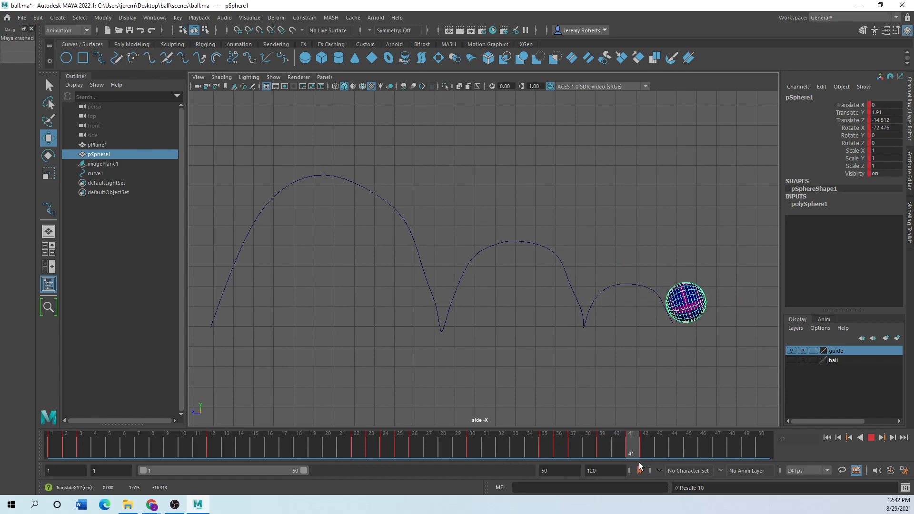
- Delete the ball's key at frame 42 and scrub back to frame 41
left_click(646, 449)
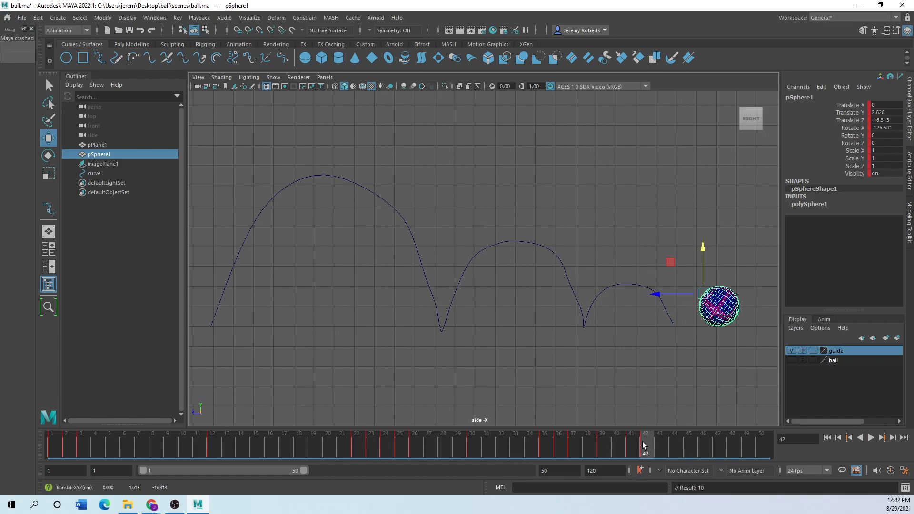
right_click(641, 441)
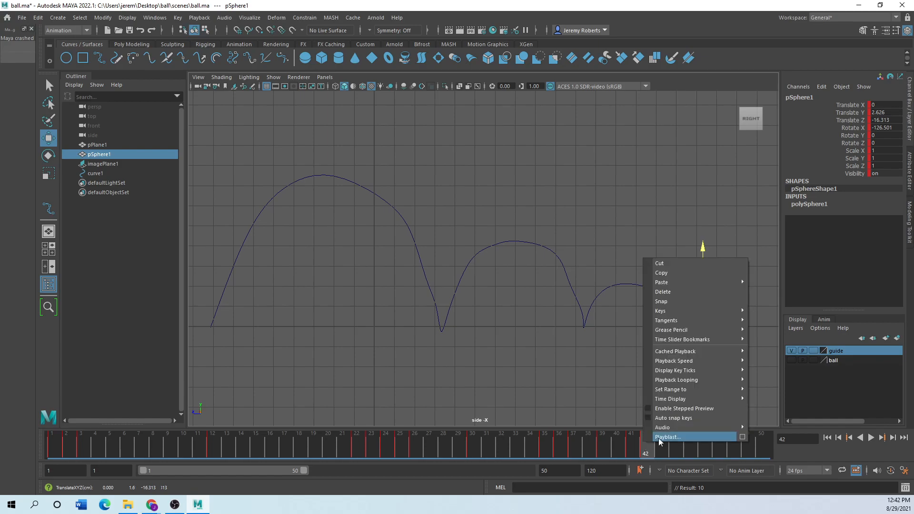
left_click(673, 304)
left_click_drag(647, 449, 629, 467)
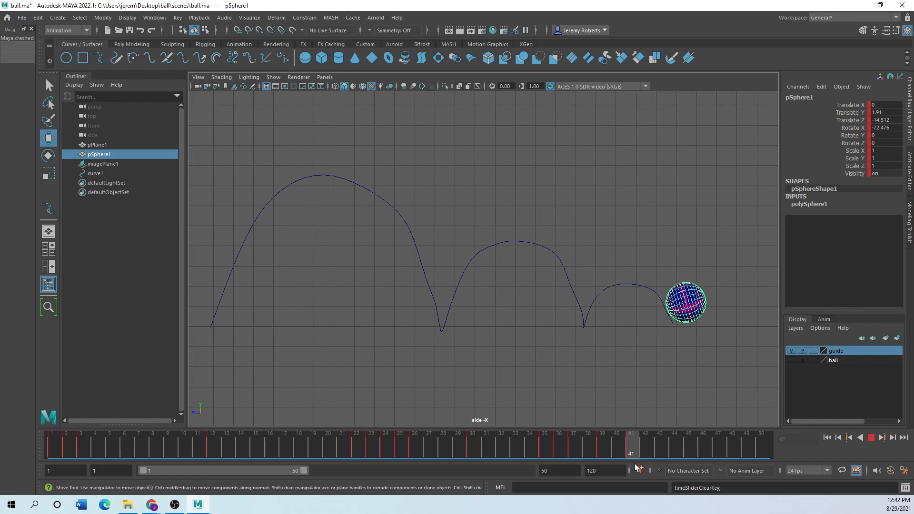
- At frame 42, squash the ball to about 0.757 in Scale Z, lower it to about 1.484 in Translate Y, and set a key
left_click_drag(637, 464, 643, 459)
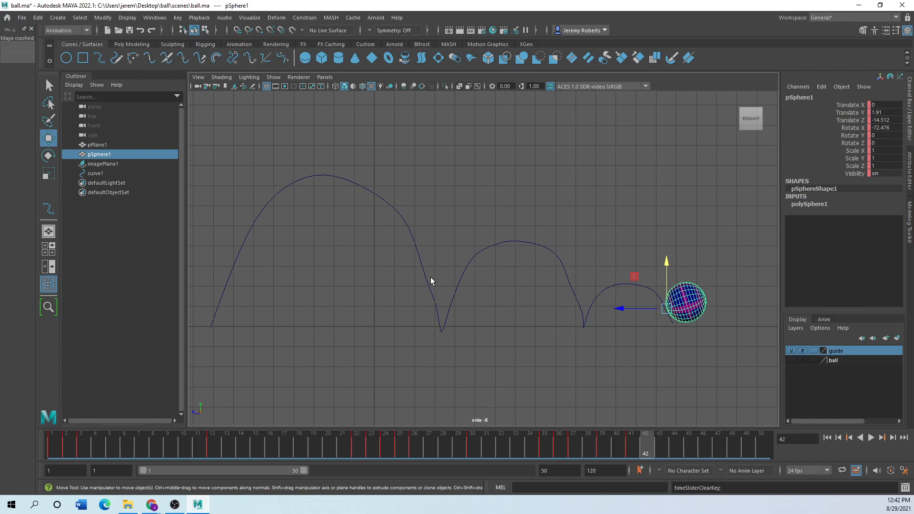
left_click(49, 176)
left_click_drag(652, 266, 669, 282)
key("w")
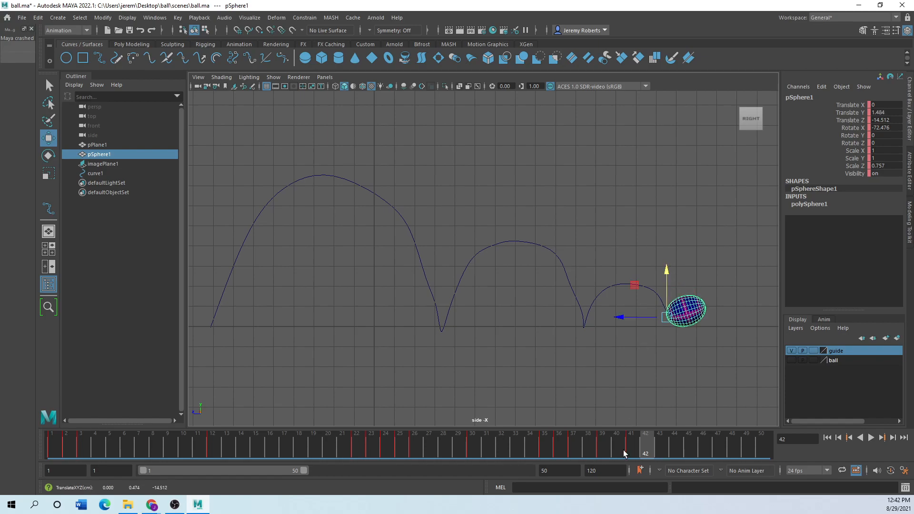
key("s")
key("alt+v")
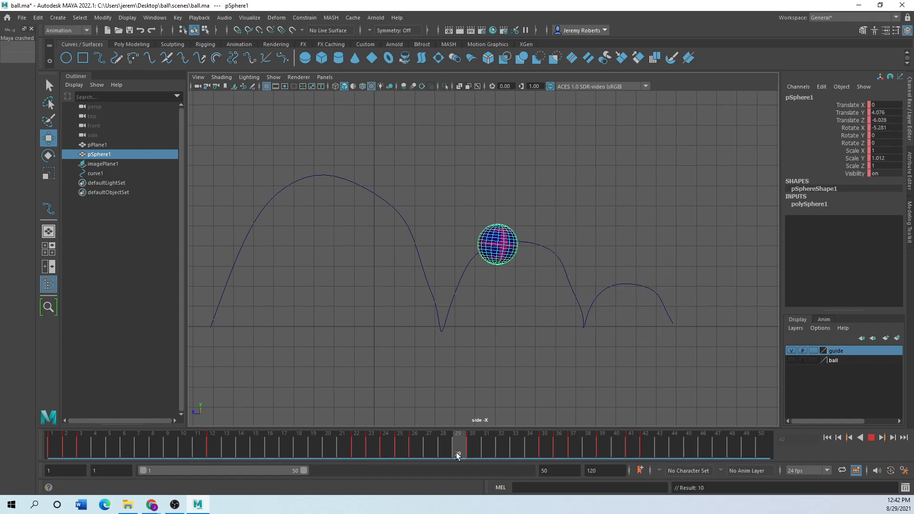
- At frame 44, roll the ball forward to about -96.575 in Rotate X, 1.934 in Translate Y and -15.576 in Translate Z
left_click_drag(656, 461, 658, 462)
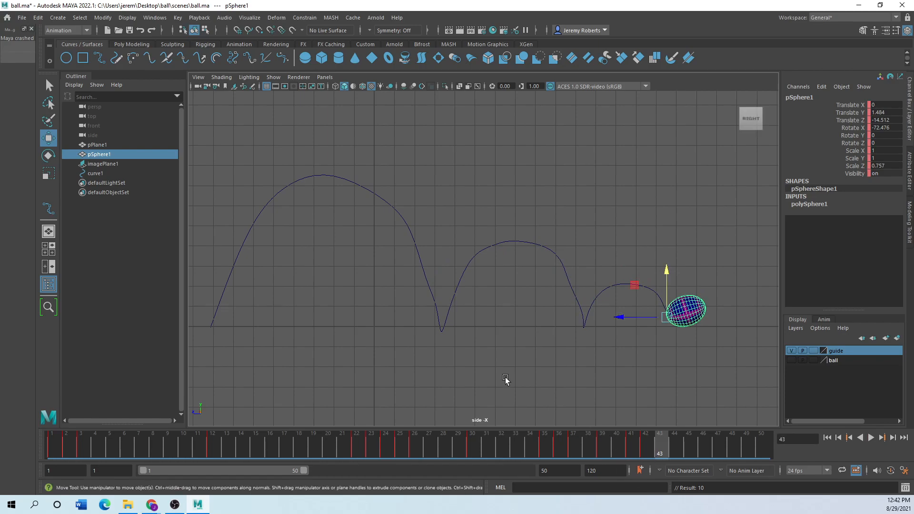
left_click_drag(618, 318, 618, 318)
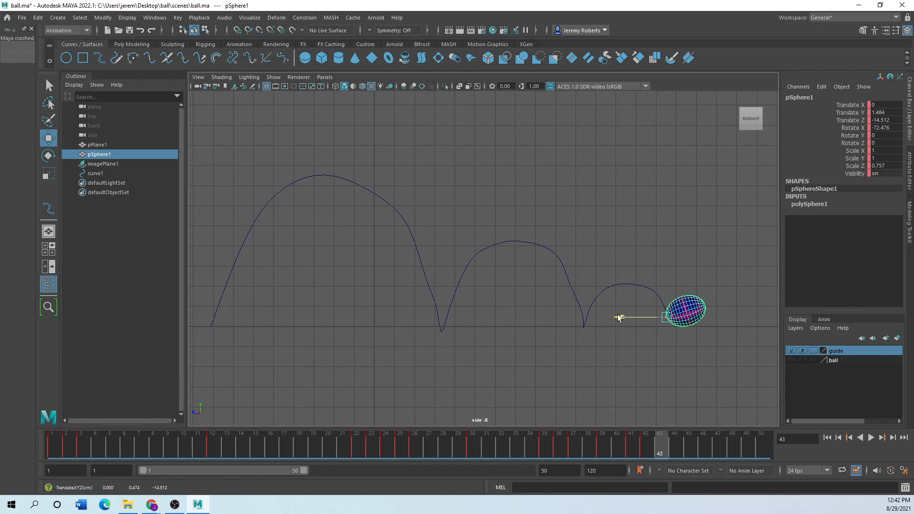
left_click_drag(661, 436, 669, 435)
left_click_drag(624, 318, 689, 273)
left_click(48, 155)
left_click(48, 138)
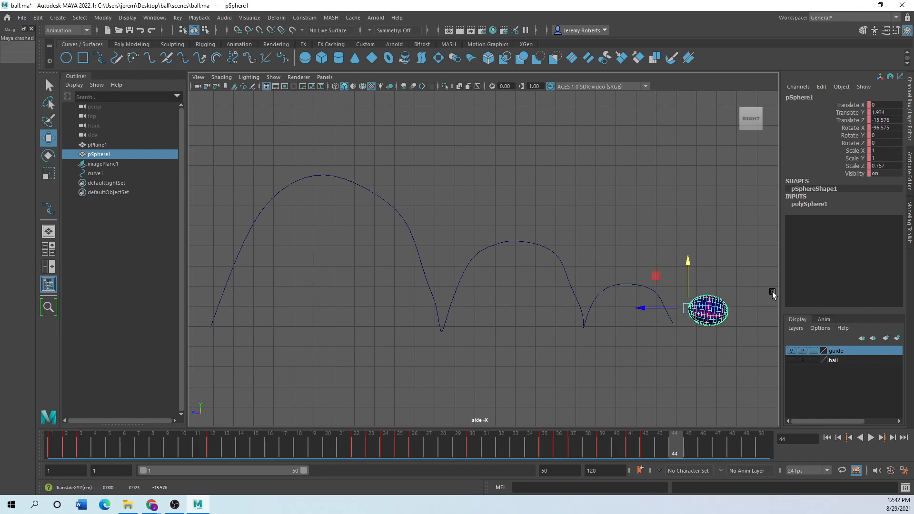
- Restore the ball's Scale Z to 1 at frame 44, raise it to about 2.17 in Translate Y, and set a key
double_click(890, 166)
key("Return")
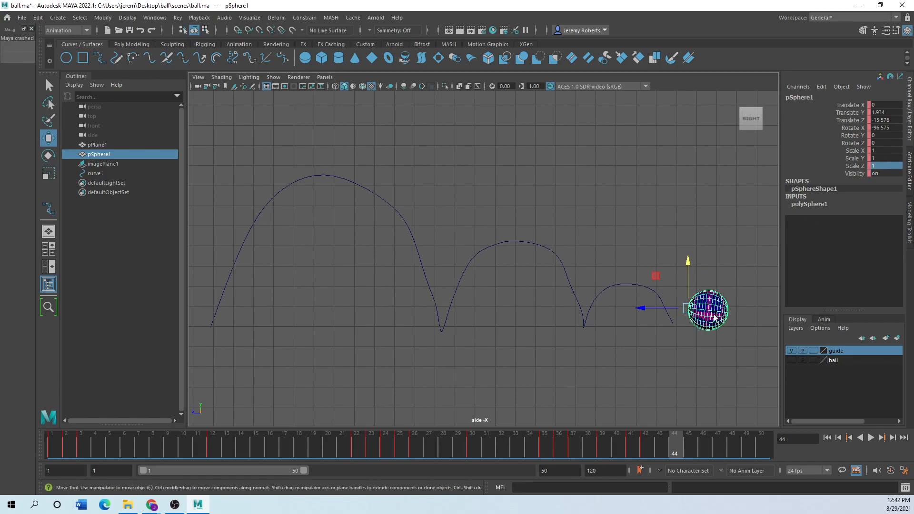
left_click_drag(685, 281, 685, 275)
- At frame 45, roll the ball to about -131.216 in Rotate X, 2.737 in Translate Y and -17.538 in Translate Z, and set a key
left_click_drag(682, 448, 687, 472)
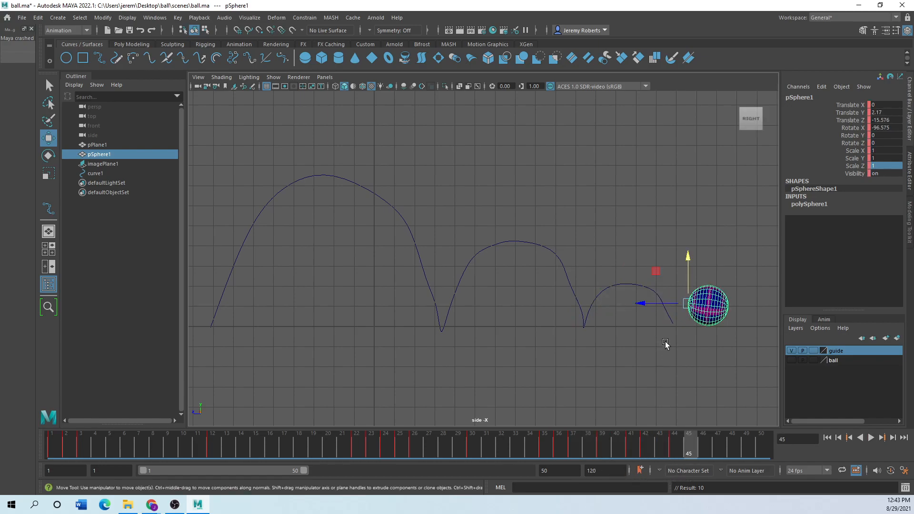
left_click_drag(647, 308, 707, 267)
key("e")
left_click(48, 138)
left_click_drag(670, 293, 697, 293)
key("s")
right_click(691, 449)
right_click(689, 450)
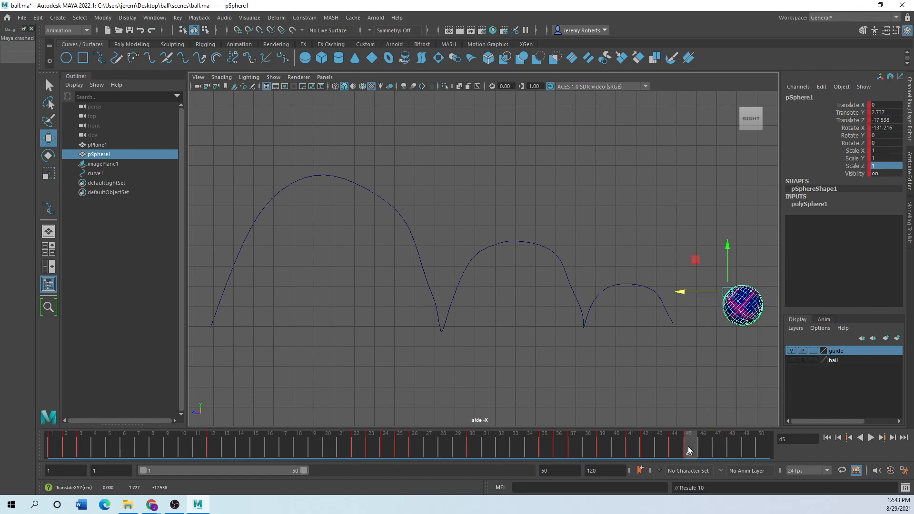
left_click_drag(689, 450, 703, 449, "shift")
left_click_drag(684, 294, 510, 294)
key("ctrl+z")
- Return to frame 1 in the perspective view, deselect everything, and play back the complete bounce animation
left_click_drag(732, 462, 50, 449)
key("space")
key("space")
key("space")
key("space")
left_click(418, 377)
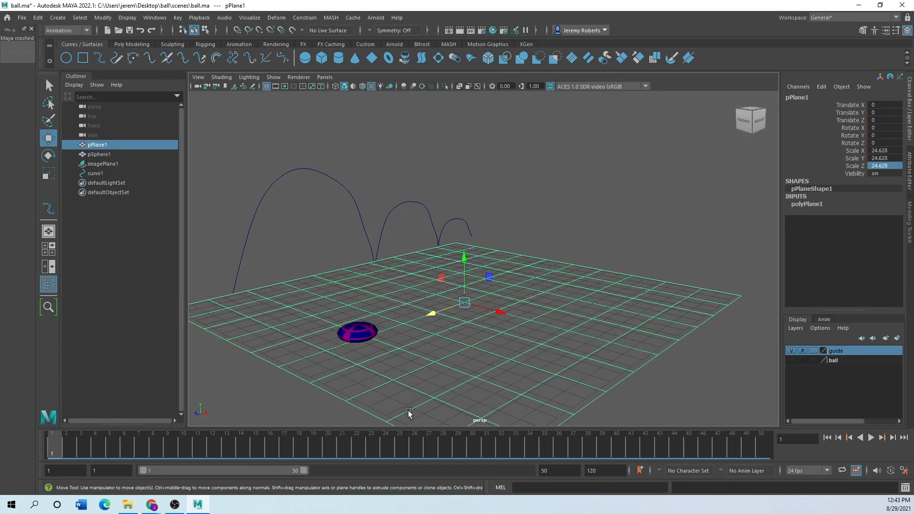
left_click(279, 389)
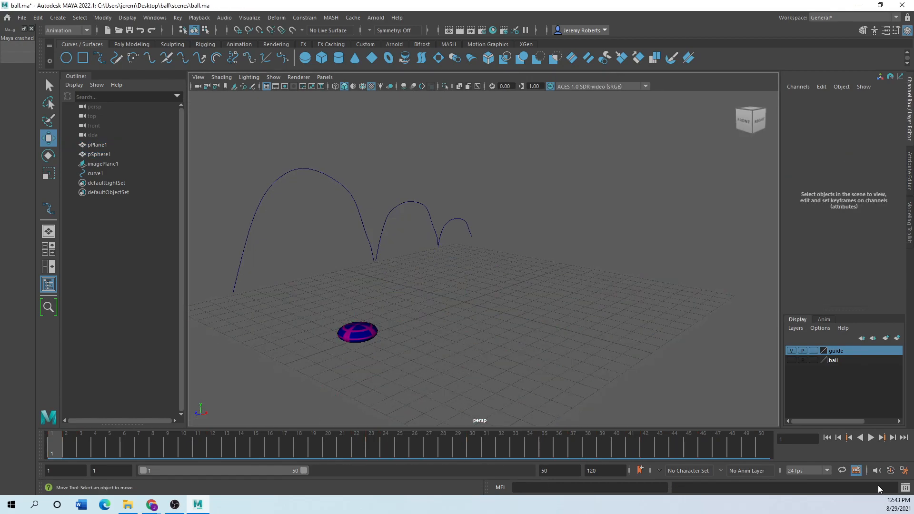
left_click(871, 437)
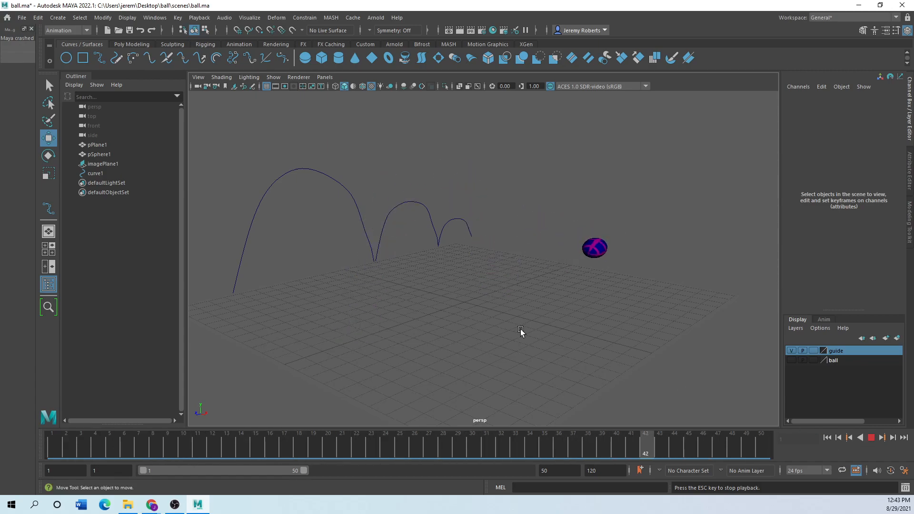
- Open the Graph Editor while the animation plays, then stop the playback
left_click_drag(610, 452, 712, 457)
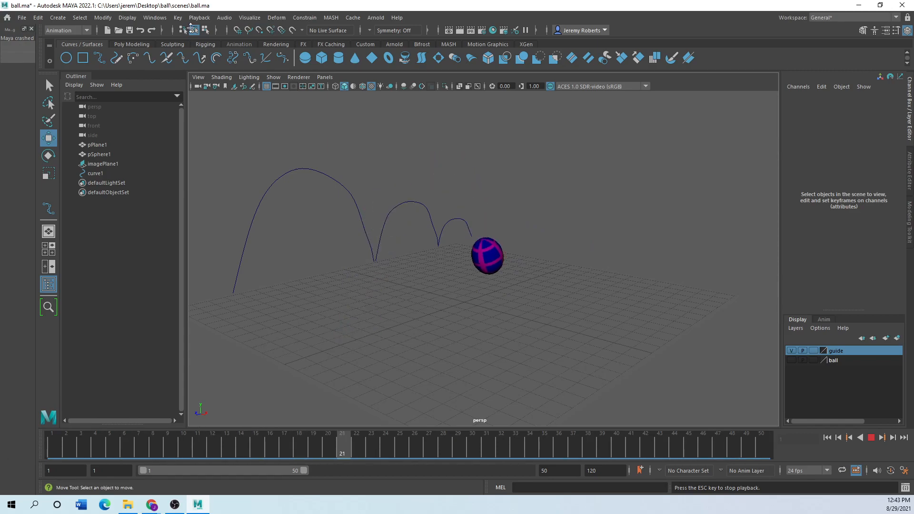
left_click(156, 18)
mouse_move(181, 84)
left_click(262, 84)
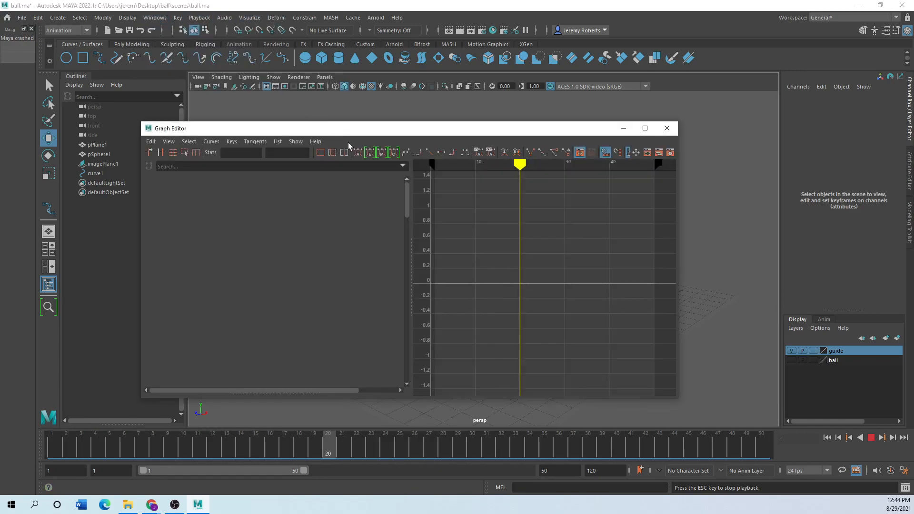
left_click_drag(377, 128, 261, 130)
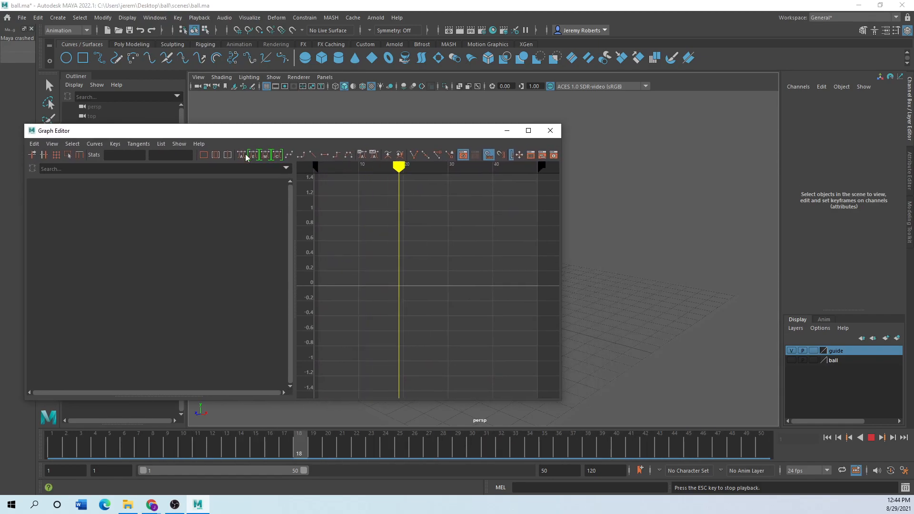
left_click(560, 455)
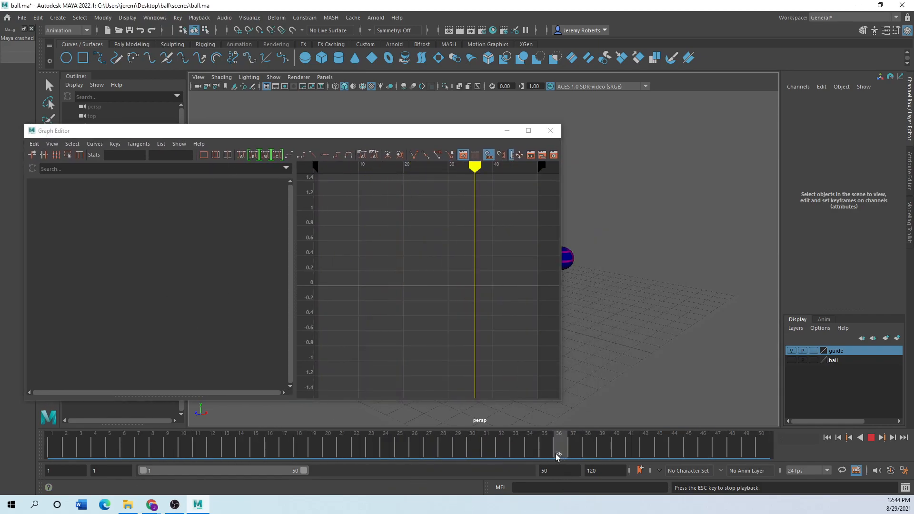
left_click(871, 437)
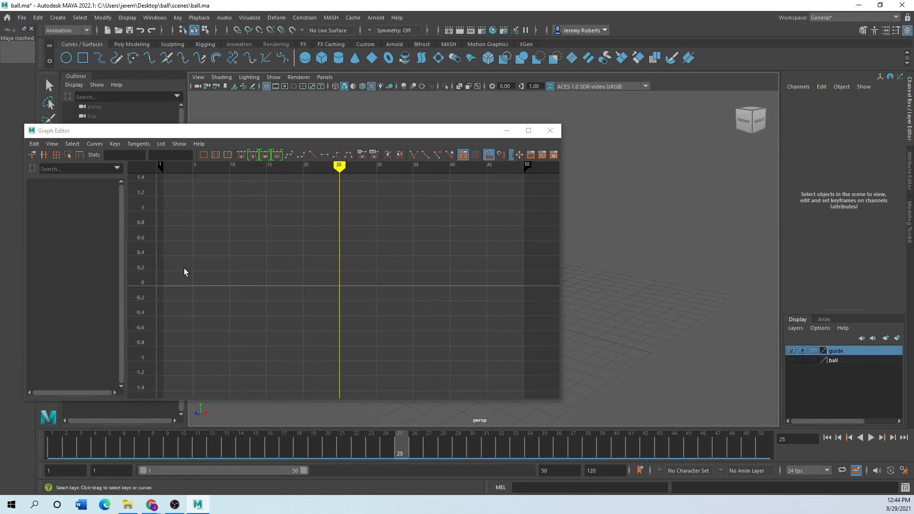
- Select the ball and examine only its Translate Y curve in the Graph Editor, keeping the ball in view
left_click_drag(421, 133, 453, 337)
left_click(492, 288)
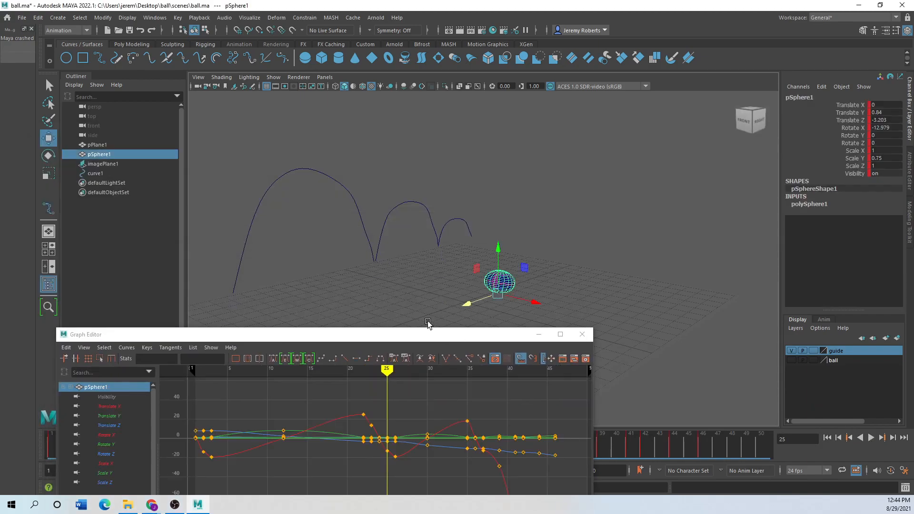
left_click_drag(362, 348, 346, 129)
left_click(90, 197)
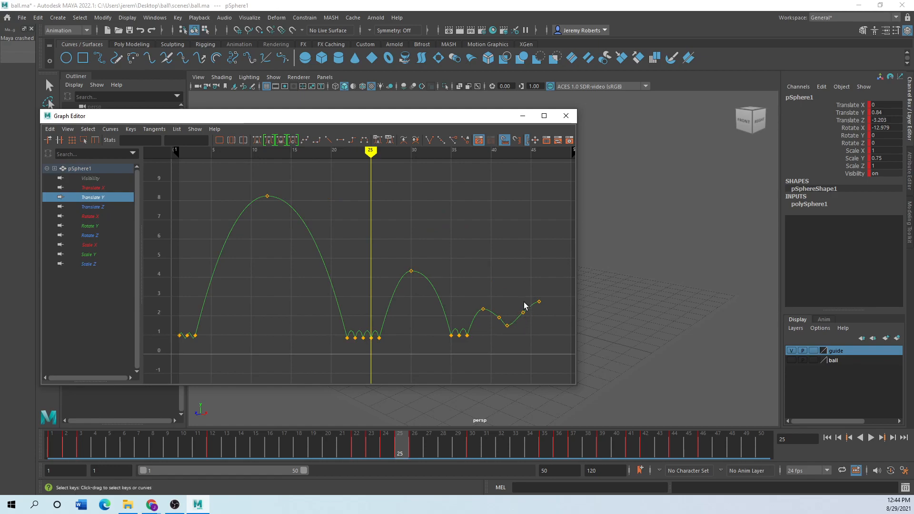
left_click_drag(401, 119, 367, 118)
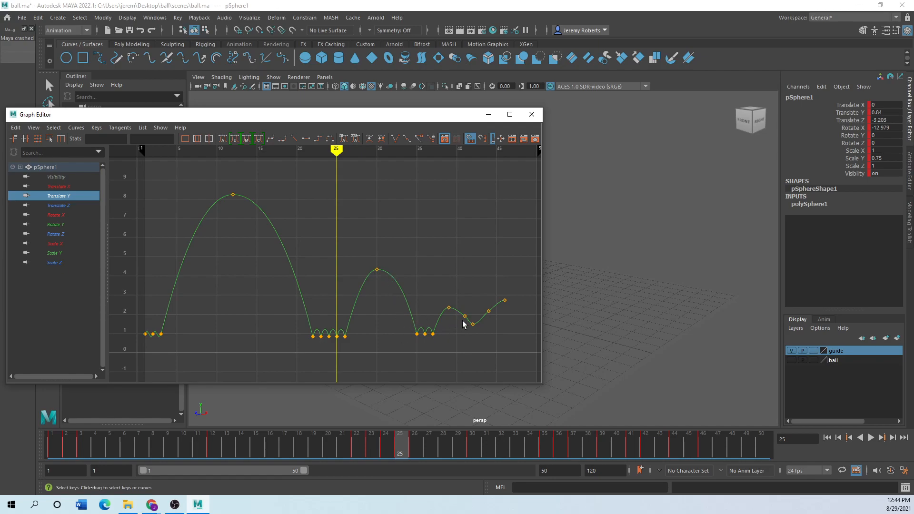
left_click_drag(434, 114, 493, 337)
left_click_drag(265, 165, 246, 90)
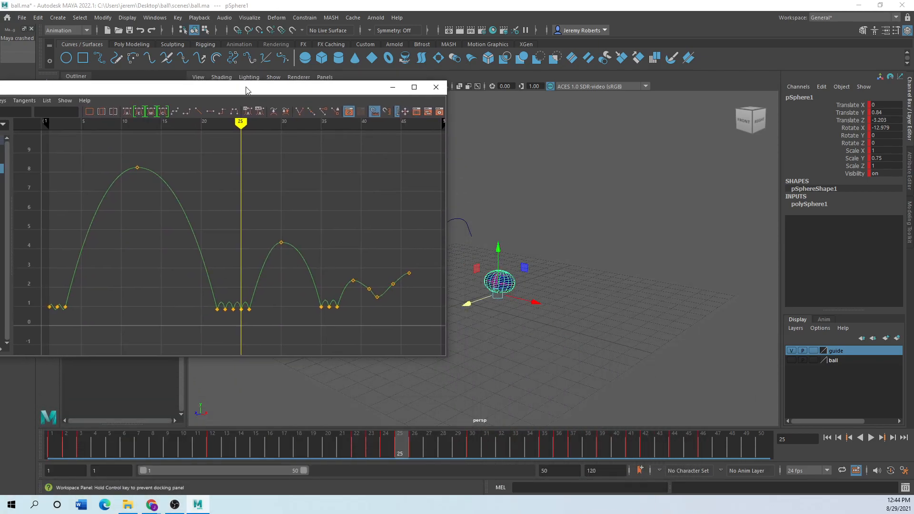
- Play the bounce animation forward and in reverse beside the Graph Editor, then stop the playback
key("alt+v")
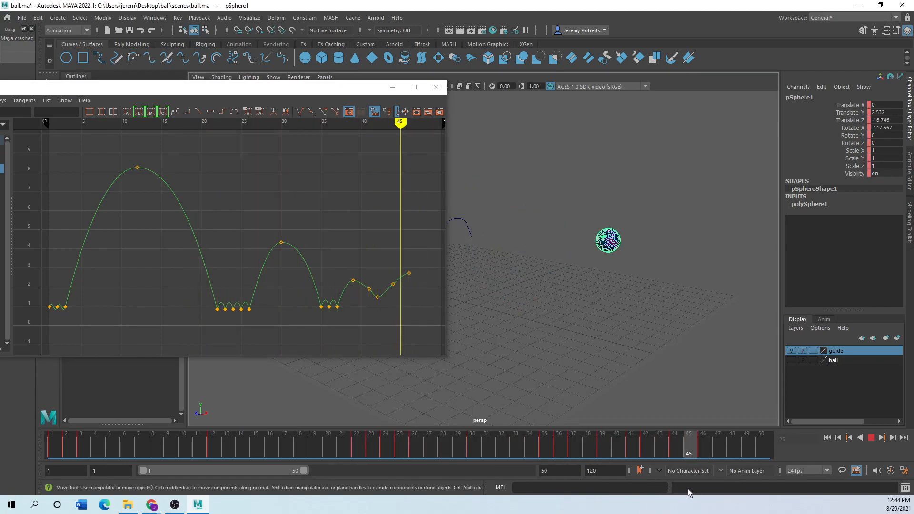
left_click_drag(732, 492, 565, 504)
left_click(573, 405)
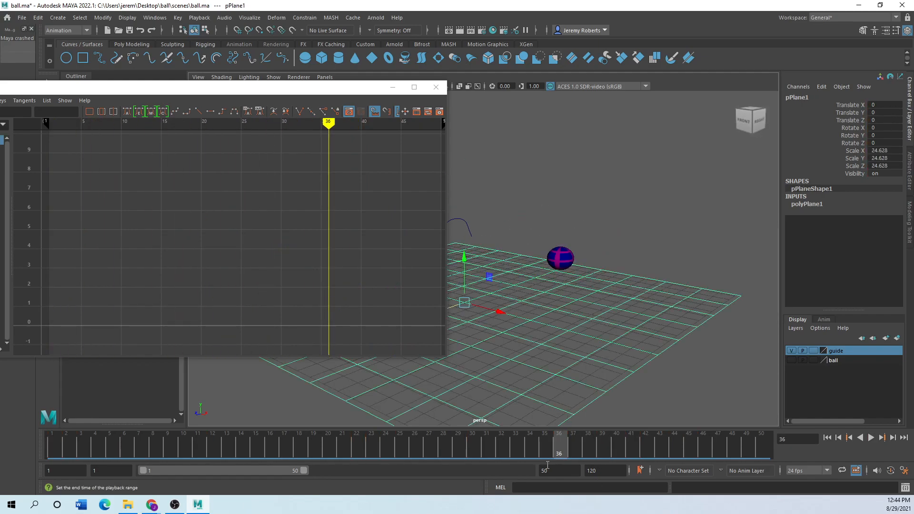
left_click(871, 437)
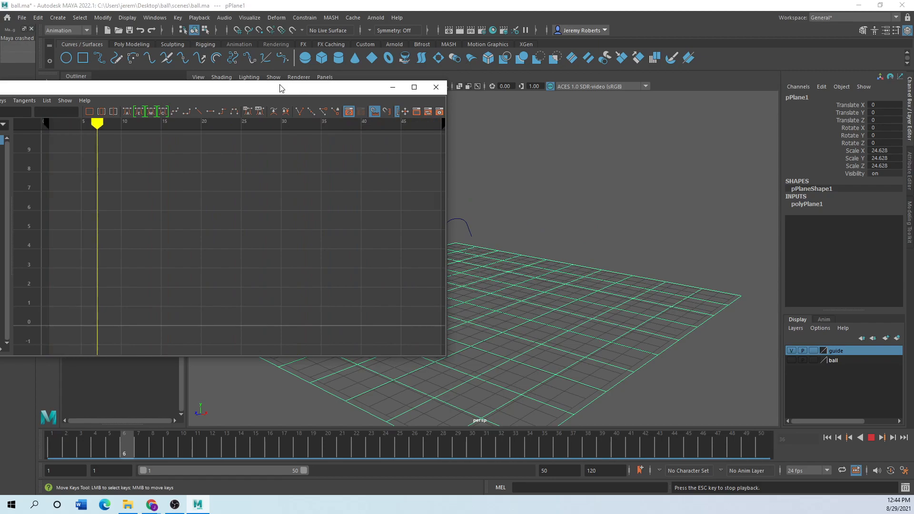
left_click(165, 444)
mouse_move(165, 444)
left_mouse_down()
mouse_move(112, 445)
mouse_move(615, 444)
mouse_move(183, 445)
left_mouse_up()
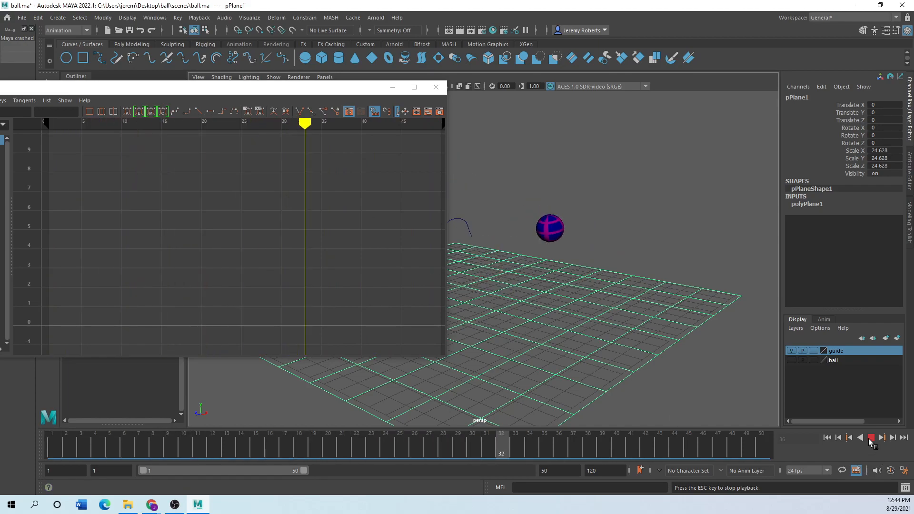
left_click(861, 438)
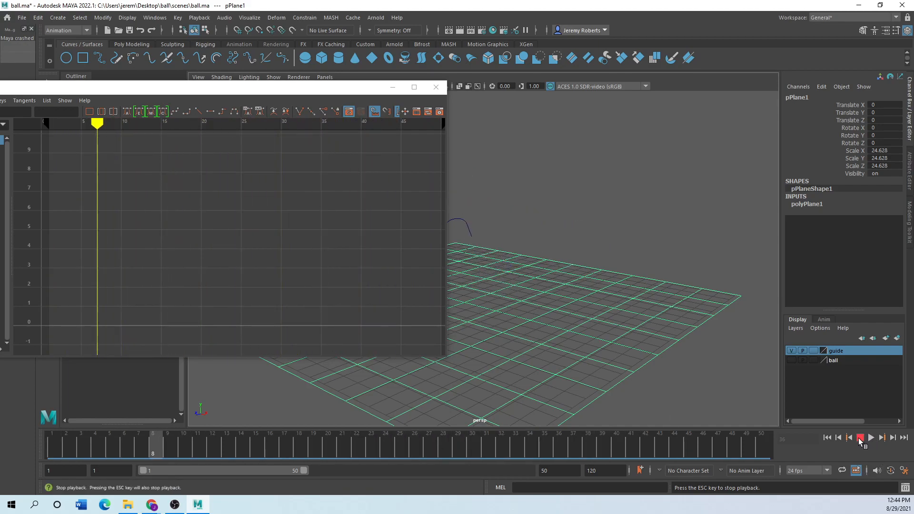
left_click(861, 438)
- Reselect the ball and isolate its Translate Y curve in the Graph Editor to examine the bounce heights
left_click_drag(149, 89, 387, 159)
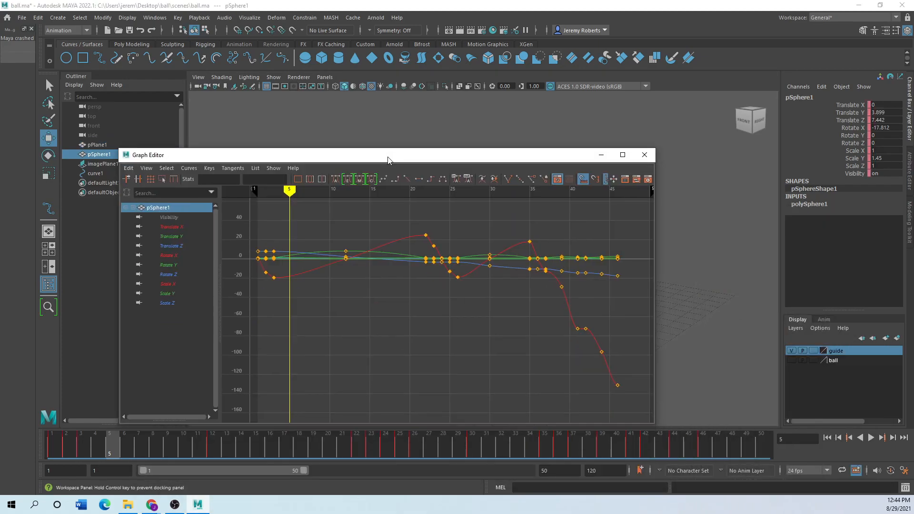
left_click(172, 236)
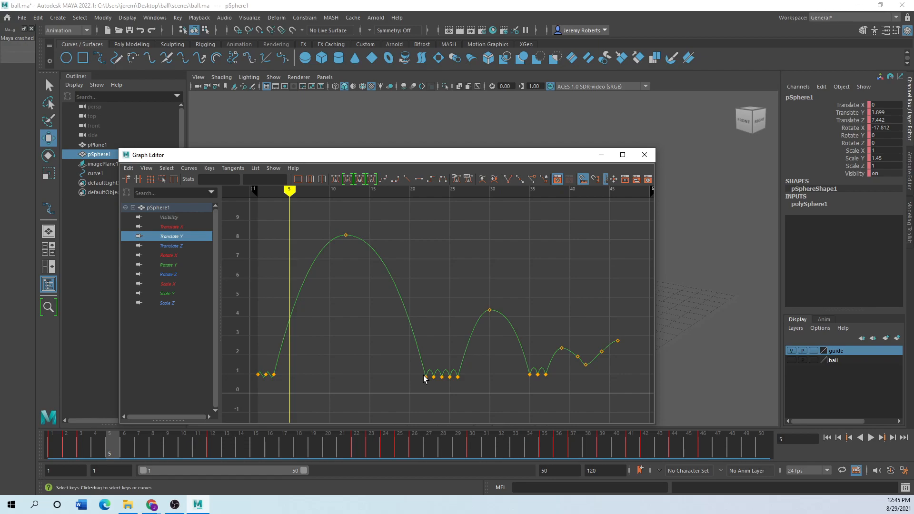
left_click_drag(314, 155, 297, 118)
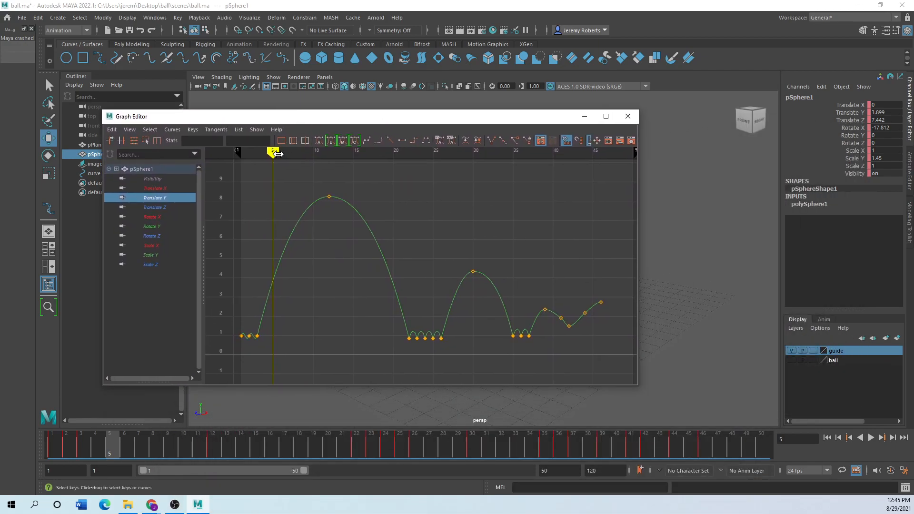
- Narrow the Graph Editor window, place it clear of the bounce path, and scrub the animation to frame 15
left_click_drag(104, 111, 344, 132)
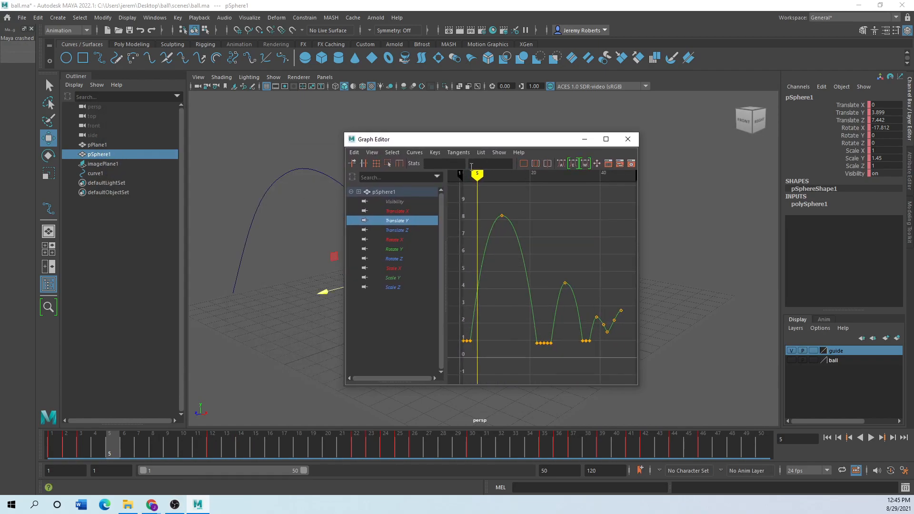
left_click_drag(455, 141, 607, 142)
mouse_move(255, 446)
left_mouse_down()
mouse_move(31, 441)
mouse_move(253, 455)
left_mouse_up()
left_click_drag(585, 141, 635, 143)
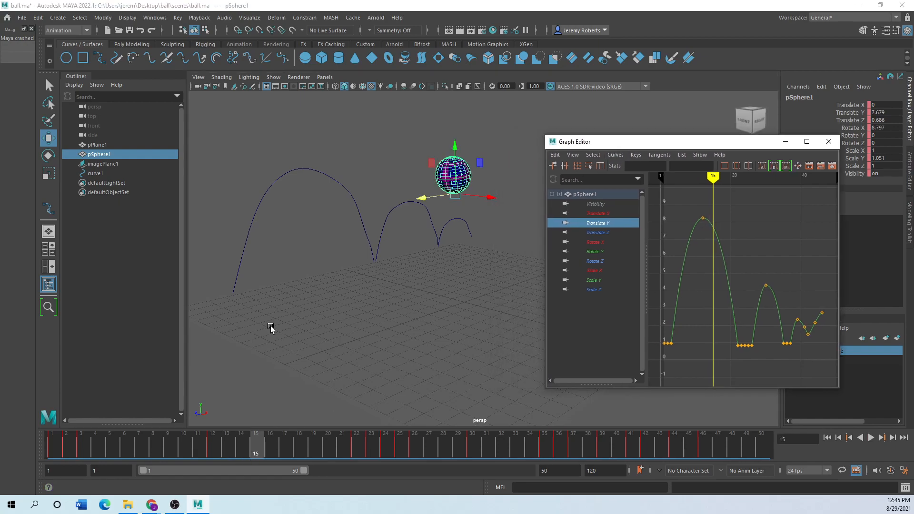
- Scrub back to frame 11, select the ground plane, and reposition the Graph Editor so the ball and plane are in view
left_click_drag(253, 439, 197, 441)
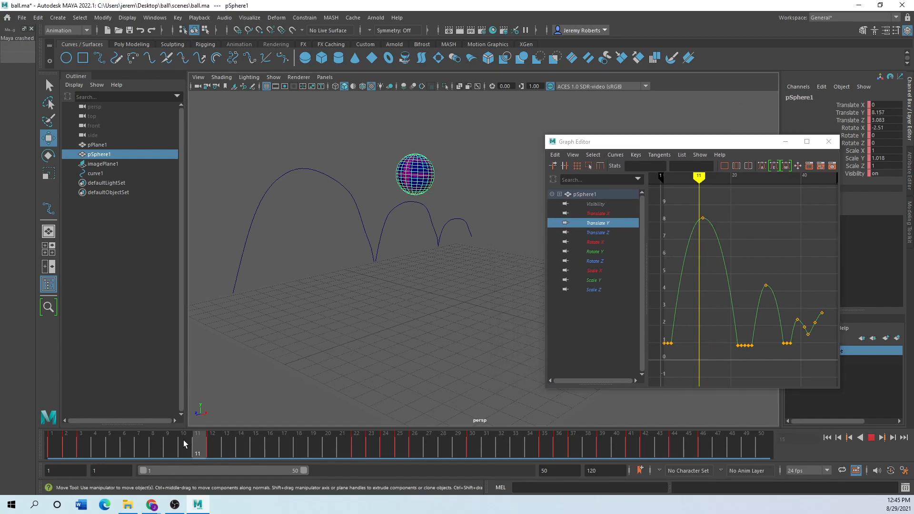
left_click(300, 292)
left_click_drag(620, 144, 95, 145)
middle_click_drag(410, 347, 443, 385, "alt")
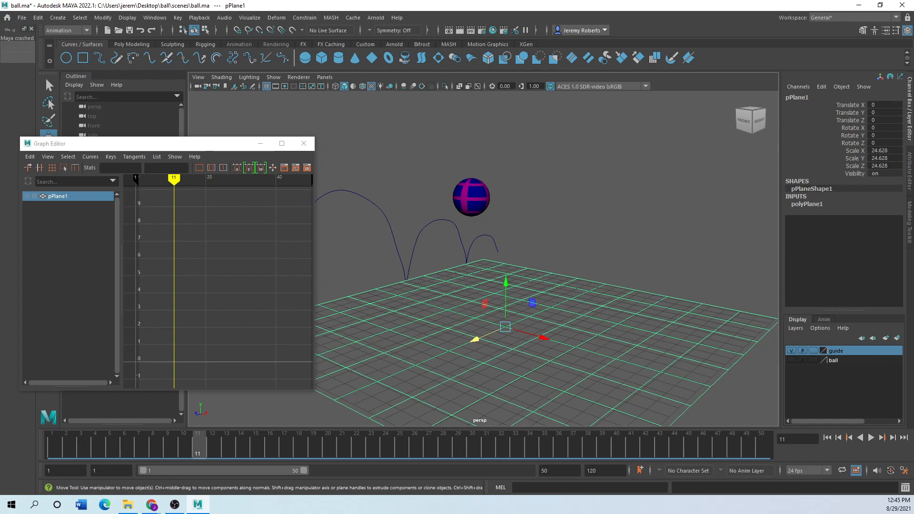
left_click(166, 144)
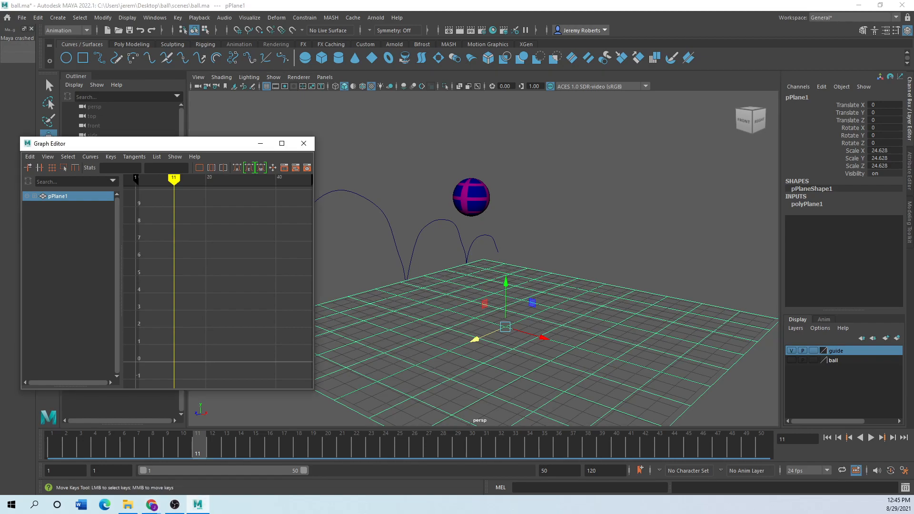